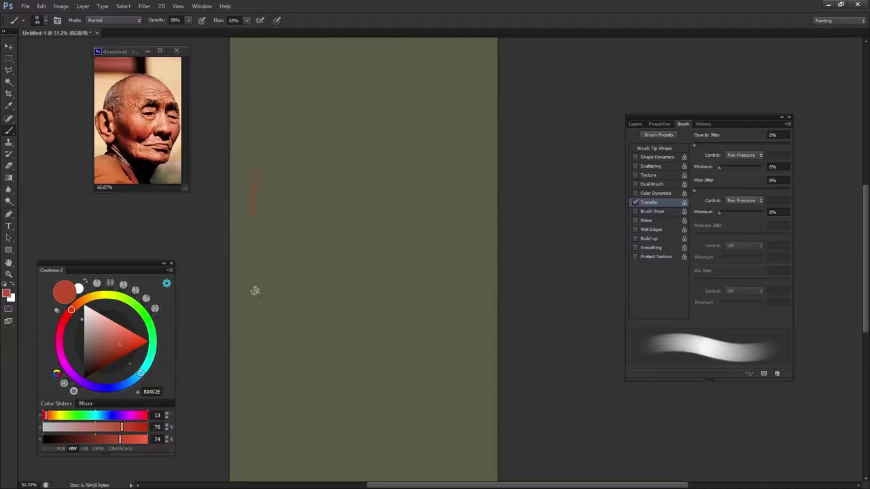
Step: Pick dark red 801A00 and sketch the head's left side, crown and ear loop
{"action": "left_click", "coordinate": [116, 361]}
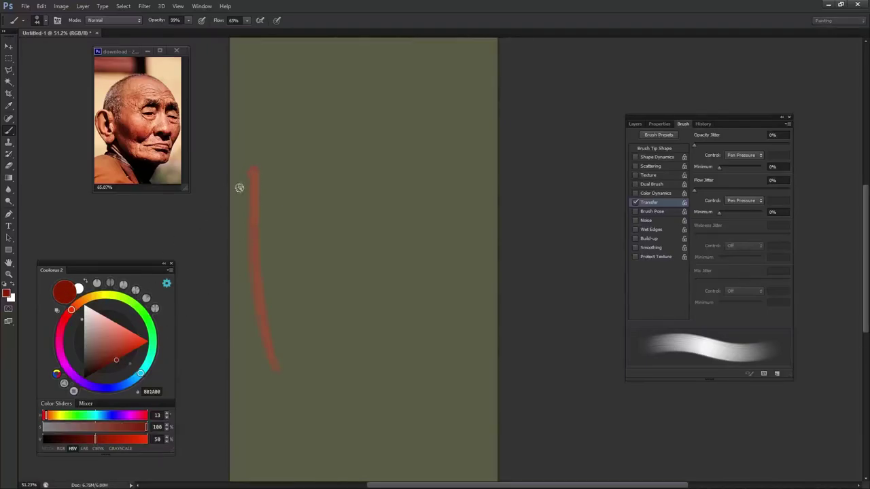
{"action": "mouse_move", "coordinate": [241, 189]}
{"action": "left_mouse_down"}
{"action": "mouse_move", "coordinate": [251, 229]}
{"action": "mouse_move", "coordinate": [271, 90]}
{"action": "left_mouse_up"}
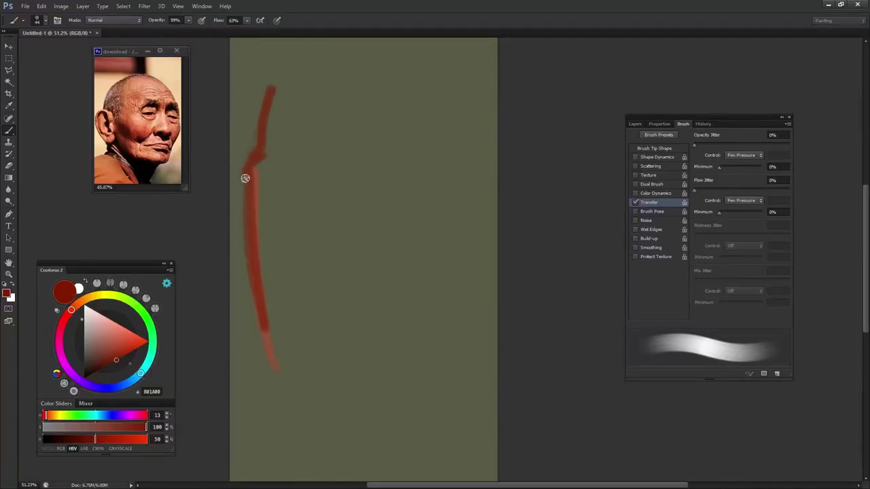
{"action": "left_click_drag", "start_coordinate": [246, 178], "coordinate": [320, 56]}
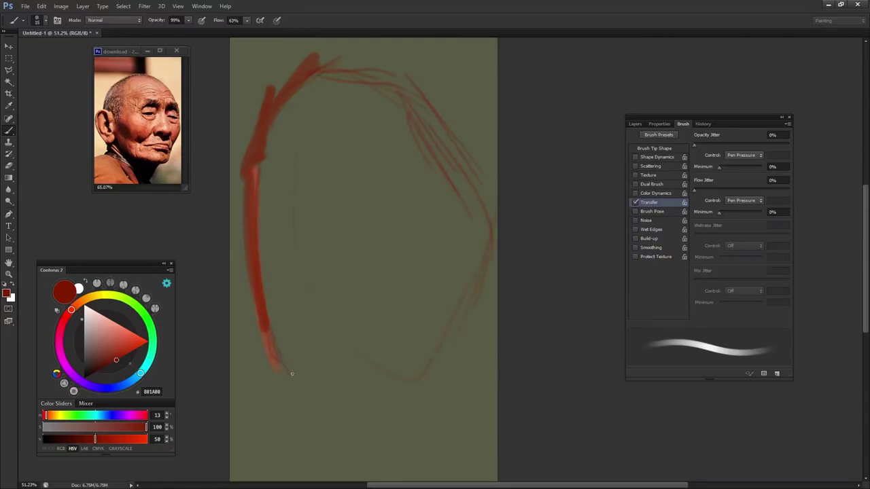
{"action": "left_click_drag", "start_coordinate": [265, 276], "coordinate": [214, 218]}
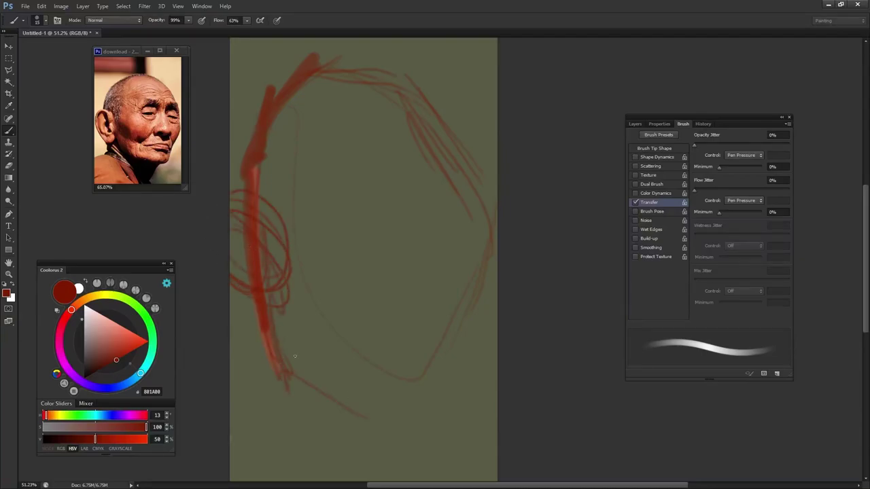
Step: Sketch the jaw line, nose and lower cheek, and loop in both eyes
{"action": "left_click_drag", "start_coordinate": [295, 356], "coordinate": [389, 433]}
{"action": "mouse_move", "coordinate": [287, 341]}
{"action": "left_mouse_down"}
{"action": "mouse_move", "coordinate": [384, 415]}
{"action": "mouse_move", "coordinate": [448, 299]}
{"action": "left_mouse_up"}
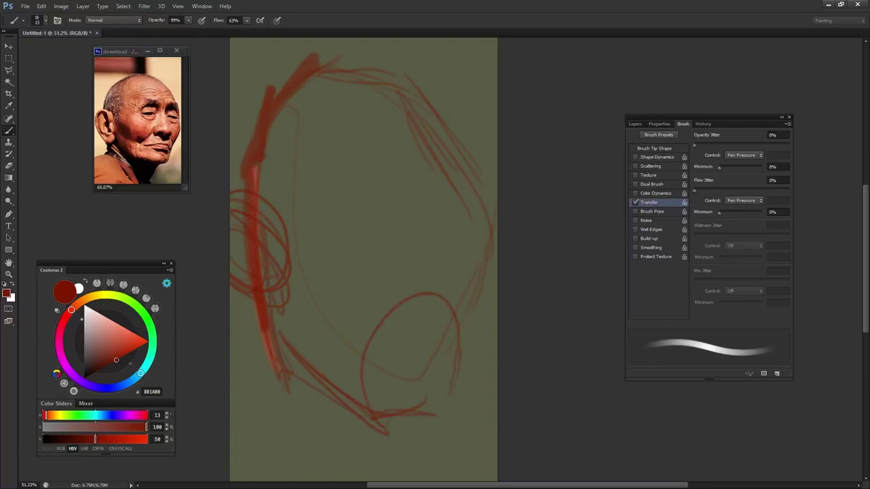
{"action": "left_click_drag", "start_coordinate": [292, 294], "coordinate": [364, 256]}
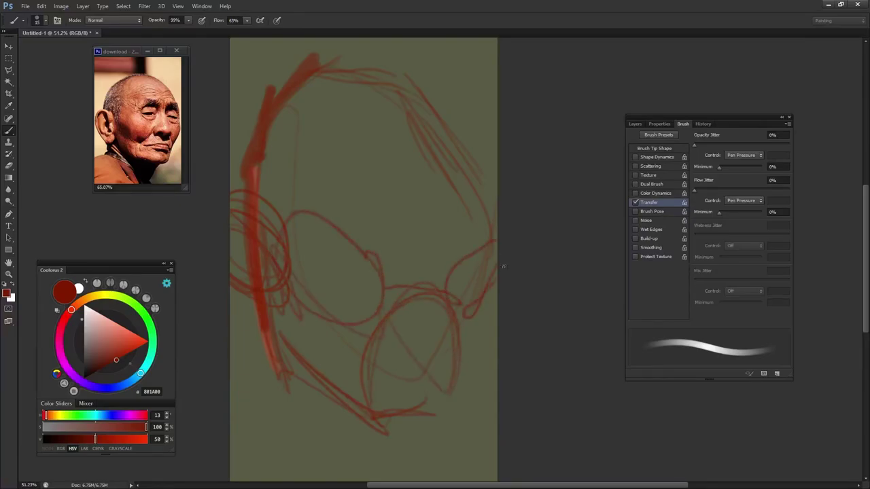
{"action": "left_click_drag", "start_coordinate": [375, 234], "coordinate": [379, 240]}
{"action": "mouse_move", "coordinate": [358, 184]}
{"action": "left_mouse_down"}
{"action": "mouse_move", "coordinate": [390, 221]}
{"action": "mouse_move", "coordinate": [442, 228]}
{"action": "mouse_move", "coordinate": [463, 218]}
{"action": "left_mouse_up"}
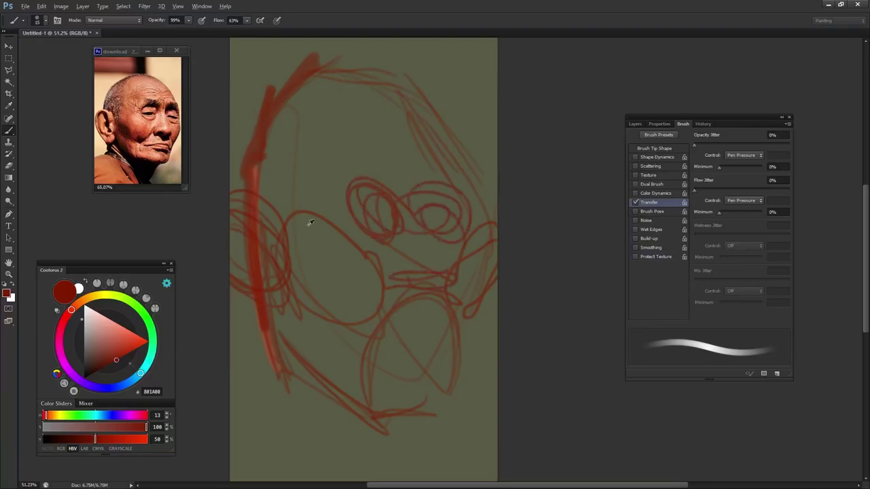
Step: With an enlarged brush, fill the head and shoulders in red, then choose a deeper brown-red
{"action": "left_click_drag", "start_coordinate": [314, 76], "coordinate": [291, 320]}
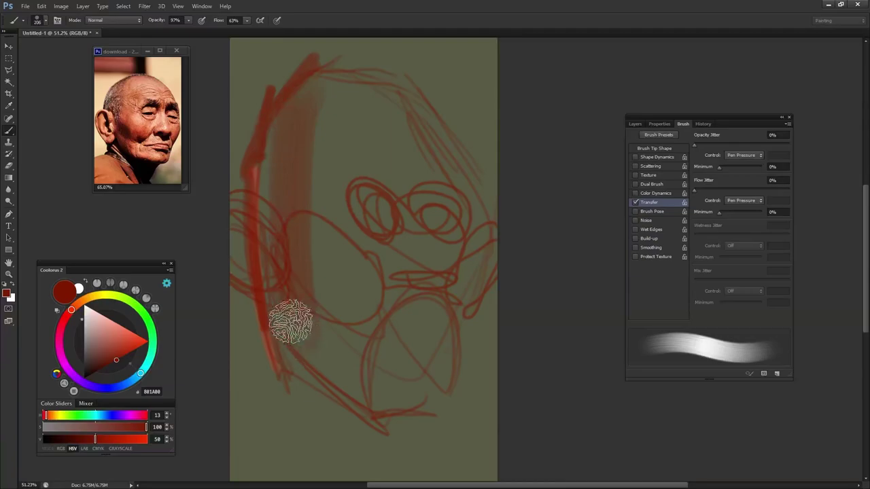
{"action": "mouse_move", "coordinate": [292, 360]}
{"action": "left_mouse_down"}
{"action": "mouse_move", "coordinate": [260, 189]}
{"action": "mouse_move", "coordinate": [251, 291]}
{"action": "mouse_move", "coordinate": [317, 365]}
{"action": "mouse_move", "coordinate": [361, 169]}
{"action": "mouse_move", "coordinate": [425, 183]}
{"action": "mouse_move", "coordinate": [417, 359]}
{"action": "mouse_move", "coordinate": [452, 216]}
{"action": "mouse_move", "coordinate": [356, 165]}
{"action": "mouse_move", "coordinate": [325, 116]}
{"action": "mouse_move", "coordinate": [246, 208]}
{"action": "mouse_move", "coordinate": [311, 379]}
{"action": "mouse_move", "coordinate": [387, 336]}
{"action": "mouse_move", "coordinate": [293, 371]}
{"action": "mouse_move", "coordinate": [267, 451]}
{"action": "mouse_move", "coordinate": [315, 466]}
{"action": "mouse_move", "coordinate": [388, 466]}
{"action": "mouse_move", "coordinate": [389, 443]}
{"action": "mouse_move", "coordinate": [441, 398]}
{"action": "mouse_move", "coordinate": [480, 287]}
{"action": "mouse_move", "coordinate": [444, 168]}
{"action": "mouse_move", "coordinate": [446, 175]}
{"action": "mouse_move", "coordinate": [383, 93]}
{"action": "mouse_move", "coordinate": [350, 150]}
{"action": "mouse_move", "coordinate": [370, 237]}
{"action": "mouse_move", "coordinate": [372, 374]}
{"action": "mouse_move", "coordinate": [450, 365]}
{"action": "mouse_move", "coordinate": [454, 376]}
{"action": "left_mouse_up"}
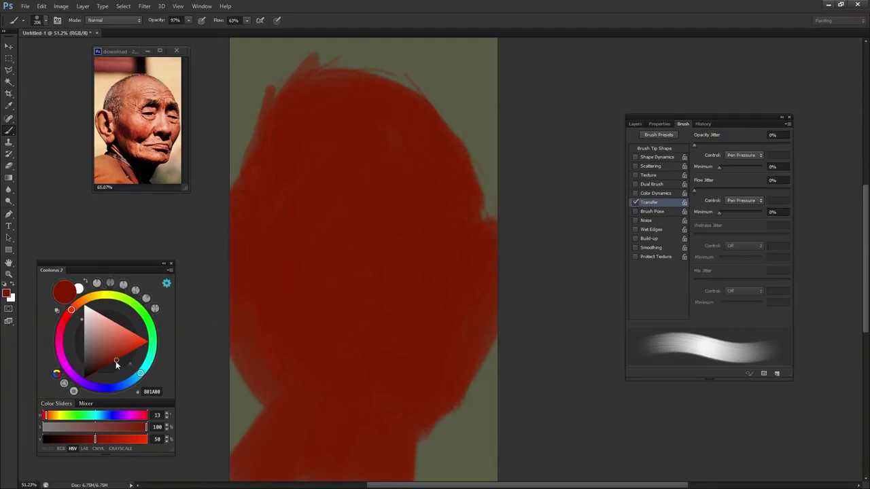
{"action": "left_click_drag", "start_coordinate": [116, 363], "coordinate": [106, 366]}
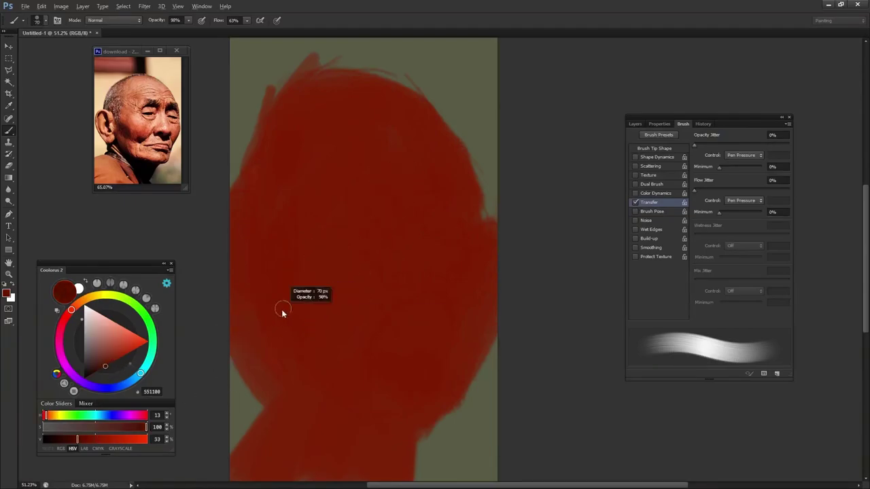
Step: Paint a dark brown stroke down the left cheek, keeping Pen Pressure as flow control
{"action": "left_click_drag", "start_coordinate": [292, 312], "coordinate": [270, 320]}
{"action": "left_click_drag", "start_coordinate": [246, 257], "coordinate": [297, 384]}
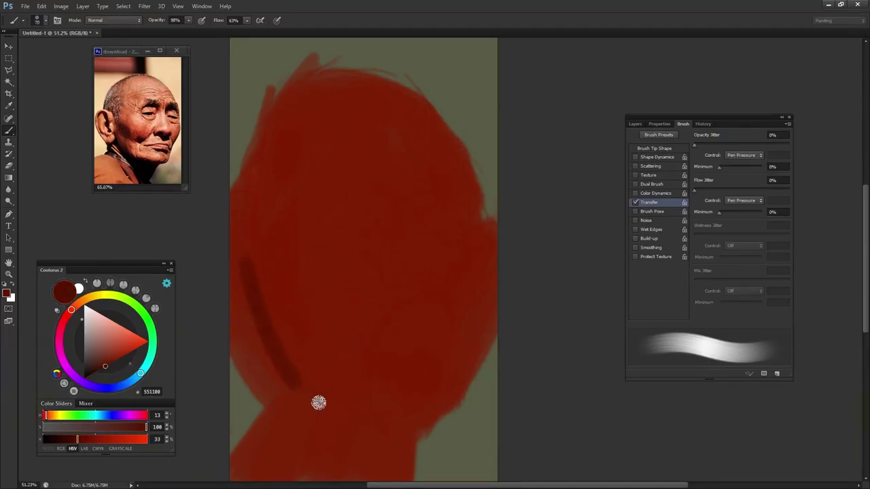
{"action": "left_click", "coordinate": [748, 202]}
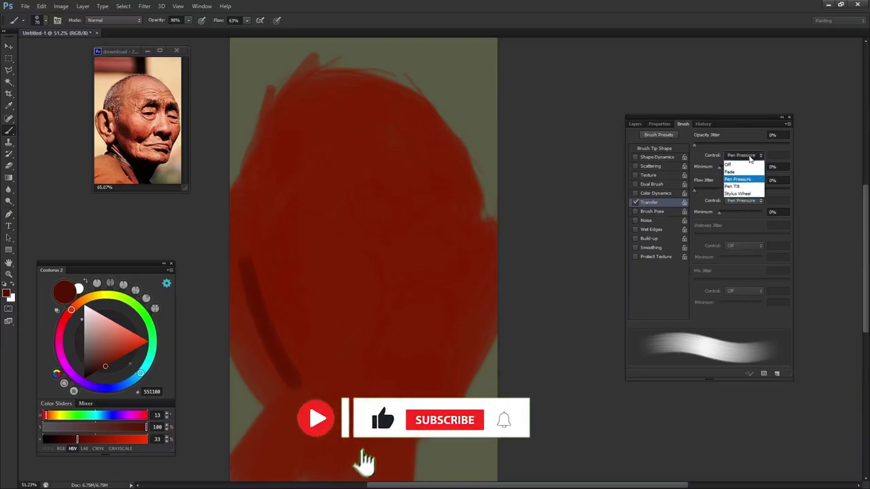
{"action": "left_click", "coordinate": [743, 151]}
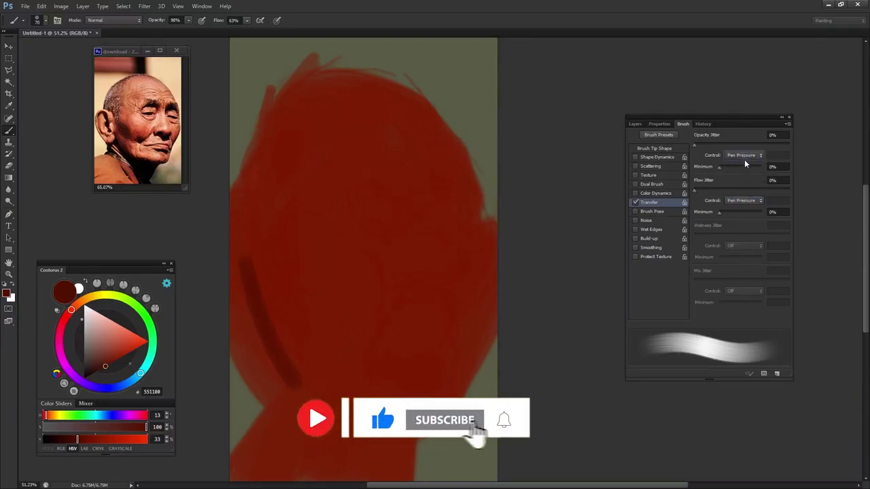
Step: Set Flow Jitter to 1% with a higher Minimum, brush Opacity 100% and Flow 24%
{"action": "left_click", "coordinate": [747, 184]}
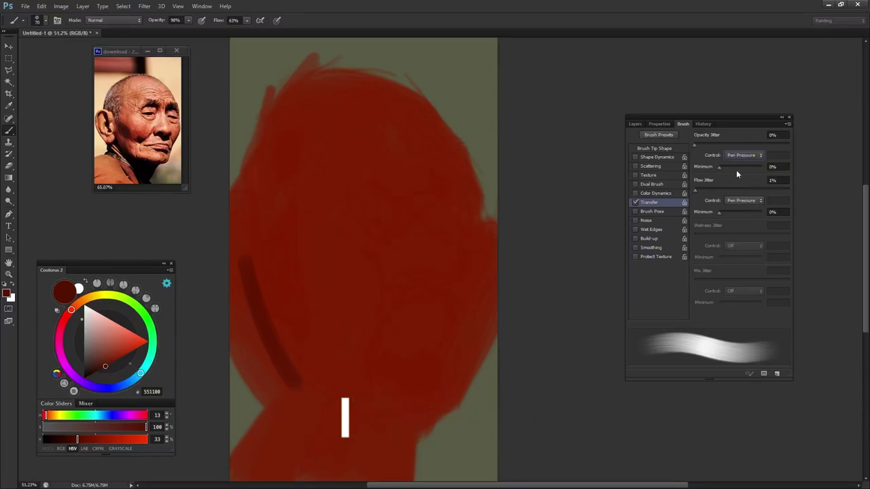
{"action": "left_click_drag", "start_coordinate": [721, 166], "coordinate": [730, 169]}
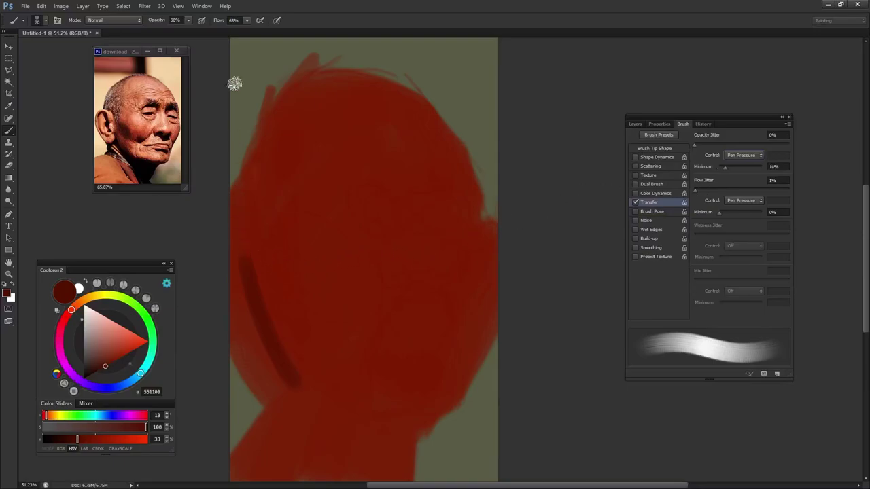
{"action": "left_click_drag", "start_coordinate": [187, 20], "coordinate": [189, 28]}
{"action": "left_click", "coordinate": [247, 20]}
{"action": "left_click", "coordinate": [229, 33]}
Step: Paint dark brown shadows along the lower jaw, the cheek, under the brow and beside the nose
{"action": "mouse_move", "coordinate": [408, 397]}
{"action": "left_mouse_down"}
{"action": "mouse_move", "coordinate": [297, 402]}
{"action": "mouse_move", "coordinate": [406, 407]}
{"action": "left_mouse_up"}
{"action": "key", "text": "["}
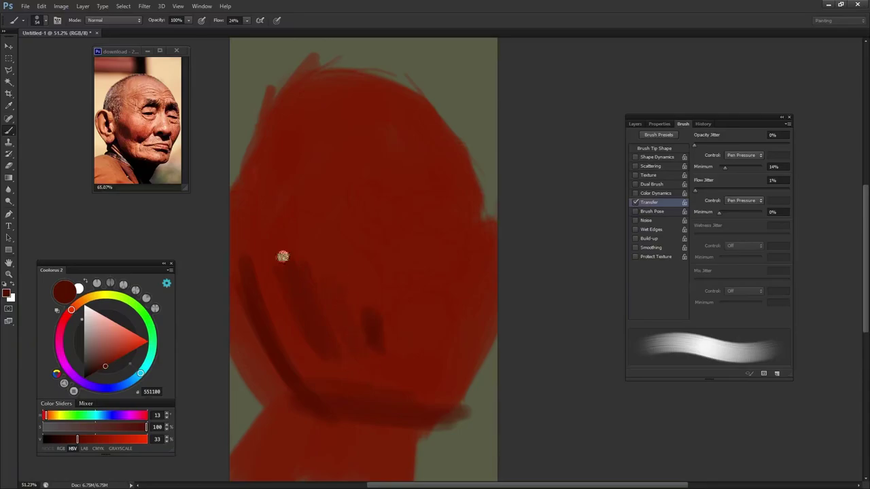
{"action": "mouse_move", "coordinate": [320, 292]}
{"action": "left_mouse_down"}
{"action": "mouse_move", "coordinate": [307, 295]}
{"action": "mouse_move", "coordinate": [374, 334]}
{"action": "mouse_move", "coordinate": [249, 256]}
{"action": "mouse_move", "coordinate": [334, 332]}
{"action": "mouse_move", "coordinate": [340, 350]}
{"action": "mouse_move", "coordinate": [306, 327]}
{"action": "mouse_move", "coordinate": [319, 385]}
{"action": "left_mouse_up"}
{"action": "left_click", "coordinate": [236, 320], "text": "alt"}
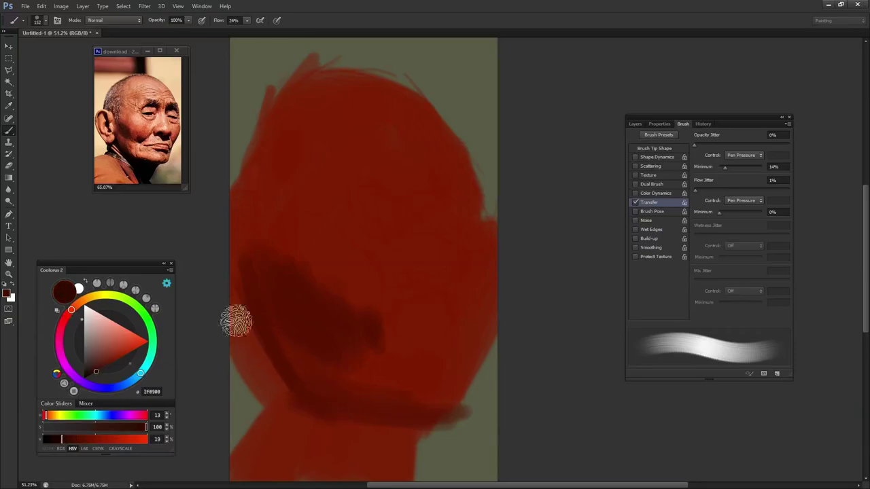
{"action": "left_click", "coordinate": [311, 292], "text": "alt"}
{"action": "mouse_move", "coordinate": [332, 297]}
{"action": "left_mouse_down"}
{"action": "mouse_move", "coordinate": [347, 347]}
{"action": "mouse_move", "coordinate": [349, 334]}
{"action": "mouse_move", "coordinate": [391, 359]}
{"action": "left_mouse_up"}
{"action": "left_click_drag", "start_coordinate": [474, 334], "coordinate": [472, 312]}
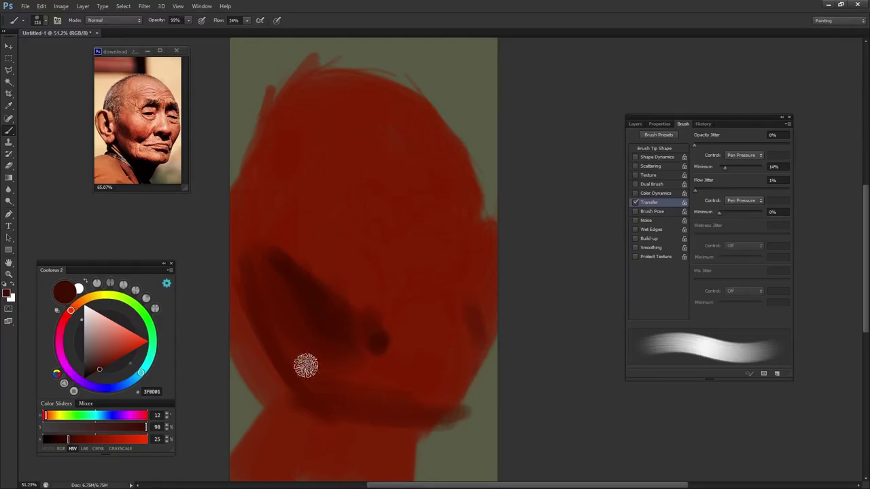
Step: Pick lighter red B93414 and block in the nose shape
{"action": "left_click", "coordinate": [123, 349]}
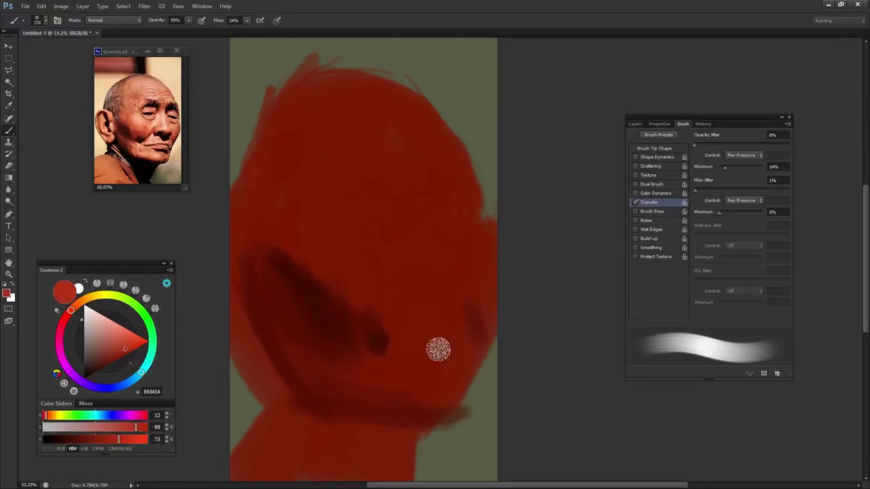
{"action": "mouse_move", "coordinate": [381, 357]}
{"action": "left_mouse_down"}
{"action": "mouse_move", "coordinate": [429, 297]}
{"action": "mouse_move", "coordinate": [443, 297]}
{"action": "mouse_move", "coordinate": [464, 333]}
{"action": "left_mouse_up"}
{"action": "mouse_move", "coordinate": [446, 363]}
{"action": "left_mouse_down"}
{"action": "mouse_move", "coordinate": [425, 316]}
{"action": "mouse_move", "coordinate": [458, 339]}
{"action": "mouse_move", "coordinate": [375, 349]}
{"action": "mouse_move", "coordinate": [348, 367]}
{"action": "mouse_move", "coordinate": [354, 350]}
{"action": "mouse_move", "coordinate": [412, 388]}
{"action": "mouse_move", "coordinate": [415, 348]}
{"action": "mouse_move", "coordinate": [465, 402]}
{"action": "mouse_move", "coordinate": [369, 383]}
{"action": "left_mouse_up"}
Step: At full opacity, pick near-black 110300 and paint the lower-left jaw with a dark V below
{"action": "key", "text": "0"}
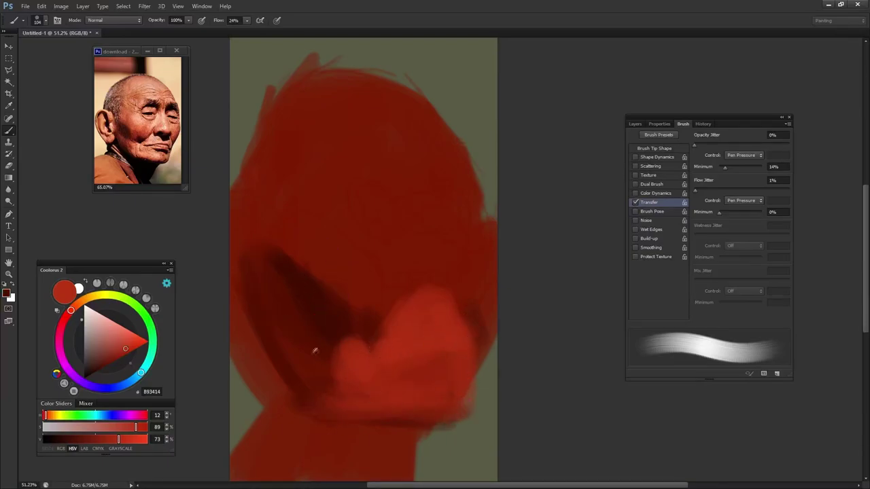
{"action": "left_click", "coordinate": [324, 416], "text": "alt"}
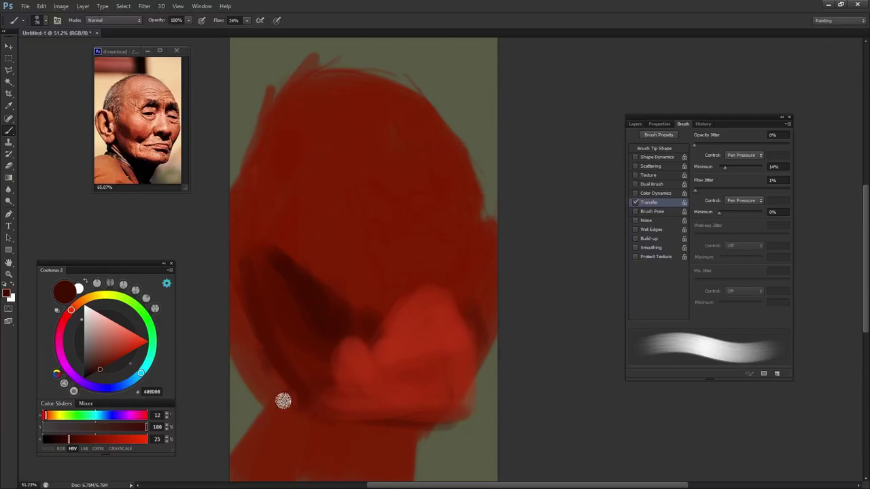
{"action": "left_click", "coordinate": [88, 376]}
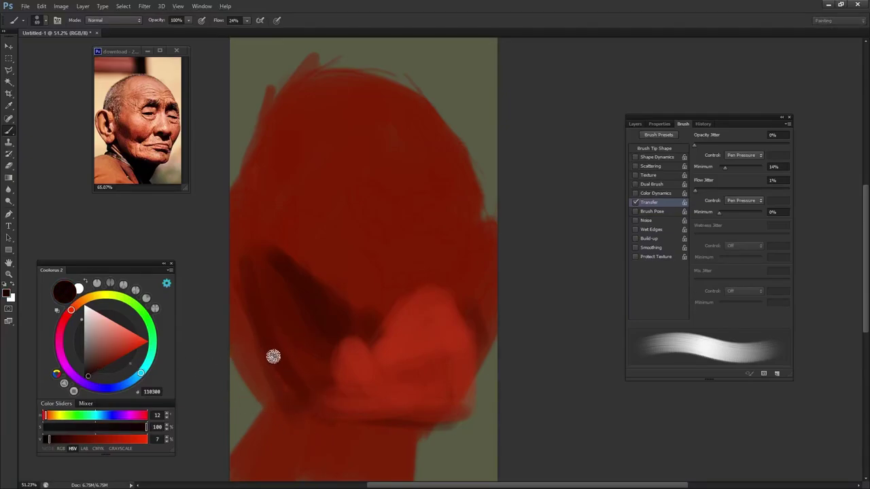
{"action": "mouse_move", "coordinate": [273, 357]}
{"action": "left_mouse_down"}
{"action": "mouse_move", "coordinate": [306, 426]}
{"action": "mouse_move", "coordinate": [268, 358]}
{"action": "mouse_move", "coordinate": [319, 427]}
{"action": "mouse_move", "coordinate": [379, 437]}
{"action": "mouse_move", "coordinate": [301, 422]}
{"action": "mouse_move", "coordinate": [422, 433]}
{"action": "mouse_move", "coordinate": [385, 484]}
{"action": "mouse_move", "coordinate": [379, 471]}
{"action": "mouse_move", "coordinate": [395, 434]}
{"action": "left_mouse_up"}
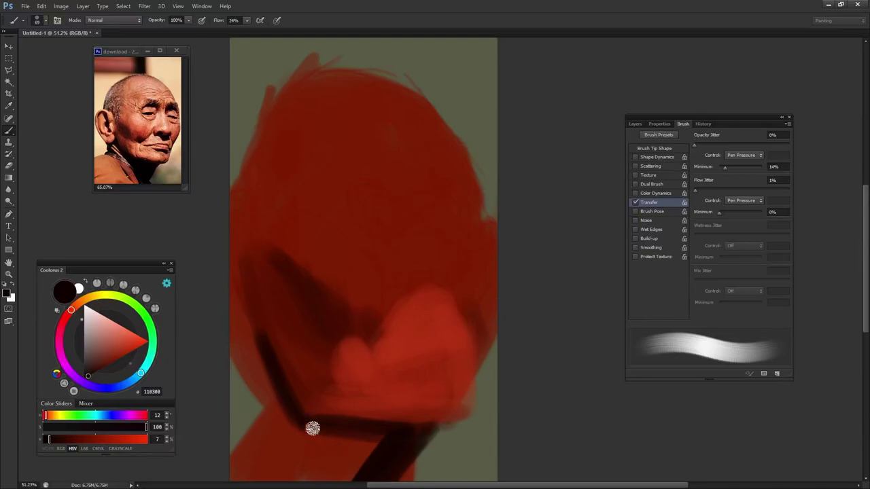
{"action": "mouse_move", "coordinate": [312, 428]}
{"action": "left_mouse_down"}
{"action": "mouse_move", "coordinate": [356, 475]}
{"action": "mouse_move", "coordinate": [344, 441]}
{"action": "mouse_move", "coordinate": [373, 464]}
{"action": "mouse_move", "coordinate": [381, 458]}
{"action": "mouse_move", "coordinate": [301, 424]}
{"action": "mouse_move", "coordinate": [320, 447]}
{"action": "mouse_move", "coordinate": [289, 421]}
{"action": "left_mouse_up"}
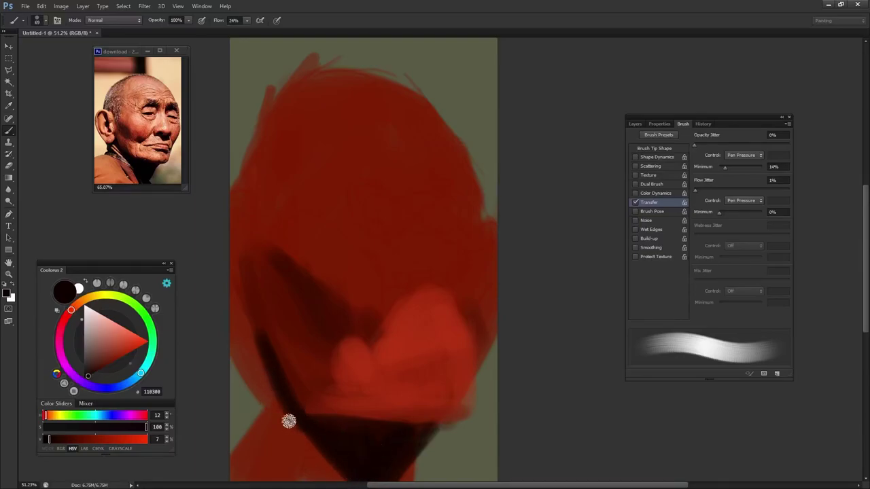
Step: Sample dark shadow tones and paint a dark stroke down to the canvas's left edge
{"action": "left_click", "coordinate": [288, 400], "text": "alt"}
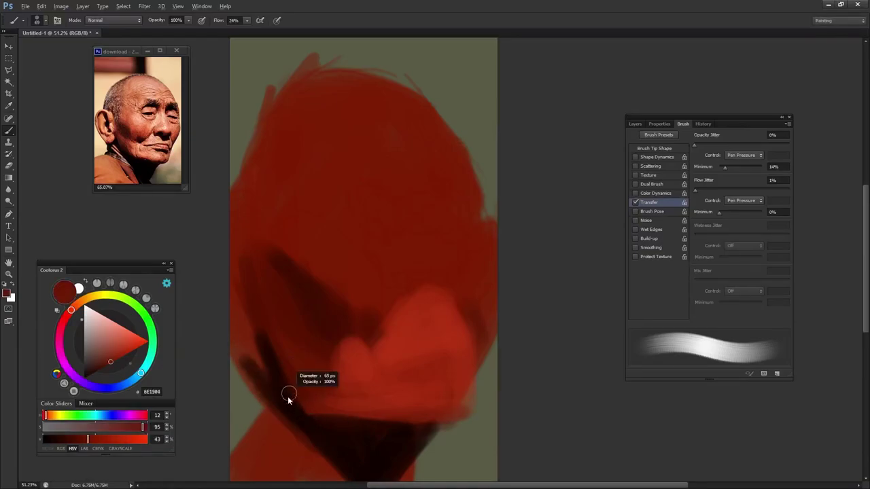
{"action": "left_click", "coordinate": [247, 362], "text": "alt"}
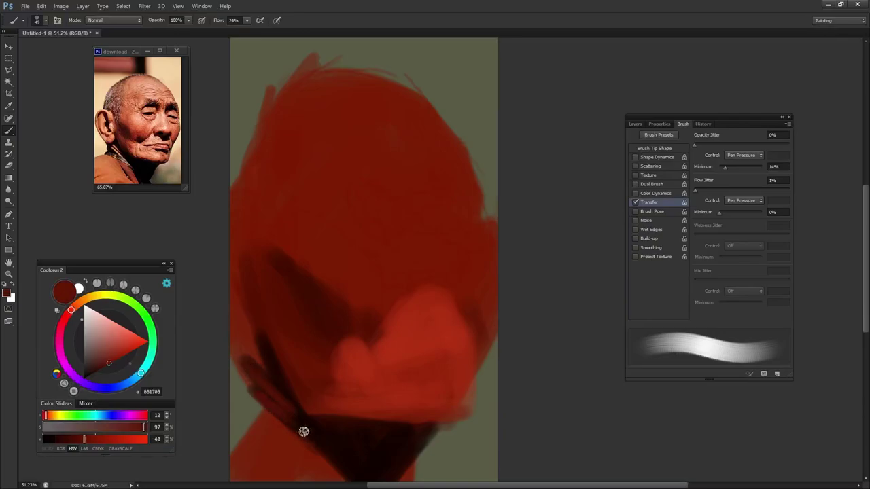
{"action": "left_click", "coordinate": [280, 382], "text": "alt"}
{"action": "left_click", "coordinate": [292, 405], "text": "alt"}
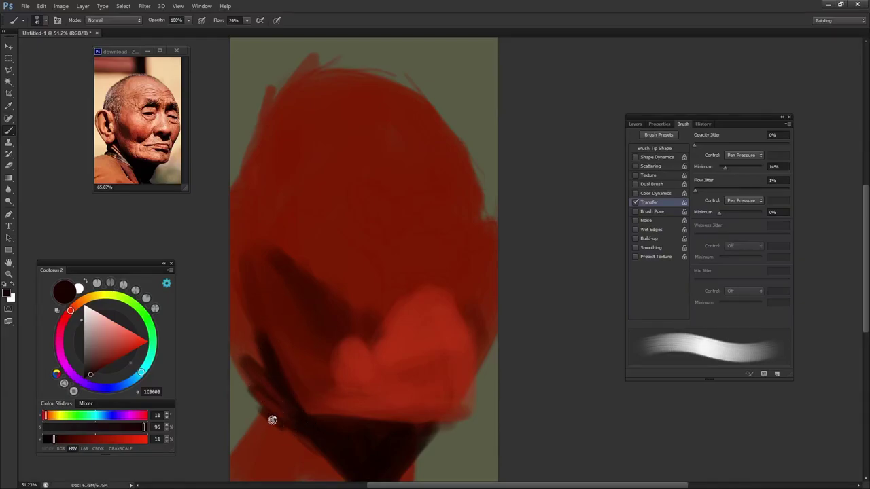
{"action": "left_click_drag", "start_coordinate": [261, 424], "coordinate": [223, 463]}
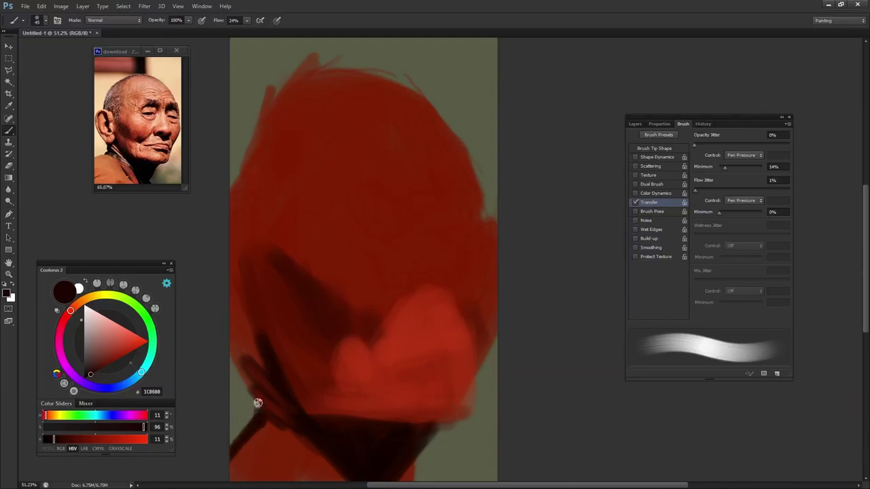
Step: Shrink the brush and sample darker shadow browns from the face
{"action": "key", "text": "bracketleft"}
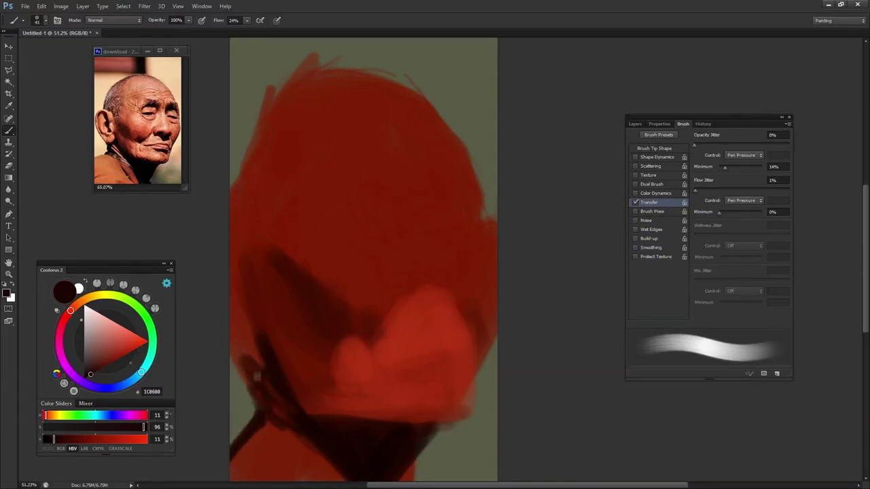
{"action": "left_click", "coordinate": [295, 357], "text": "alt"}
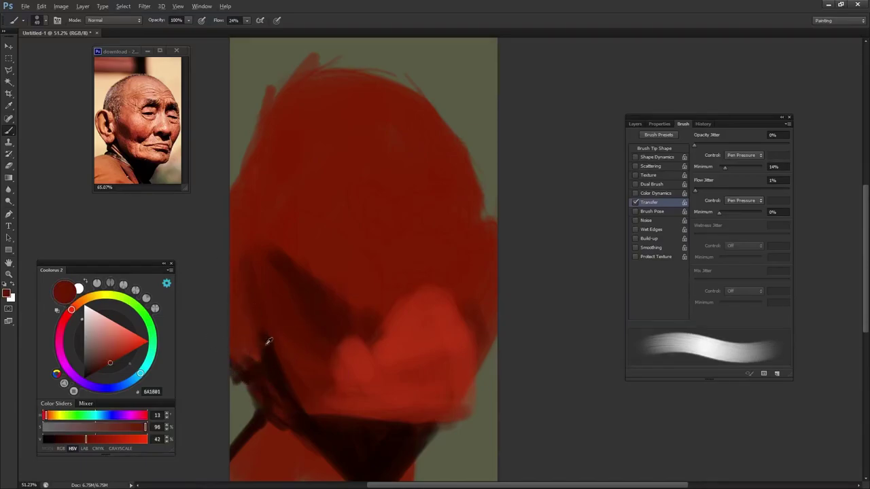
{"action": "left_click", "coordinate": [267, 345], "text": "alt"}
{"action": "right_click", "coordinate": [264, 348]}
{"action": "key", "text": "Escape"}
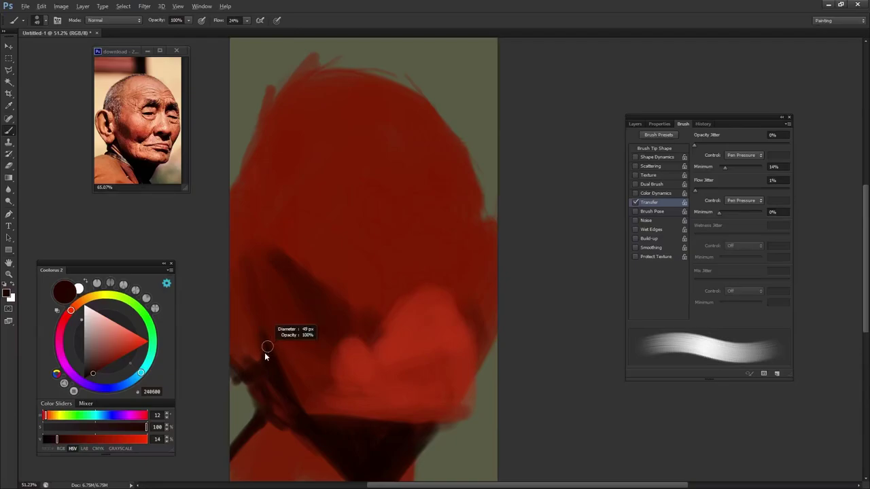
{"action": "left_click", "coordinate": [254, 327], "text": "alt"}
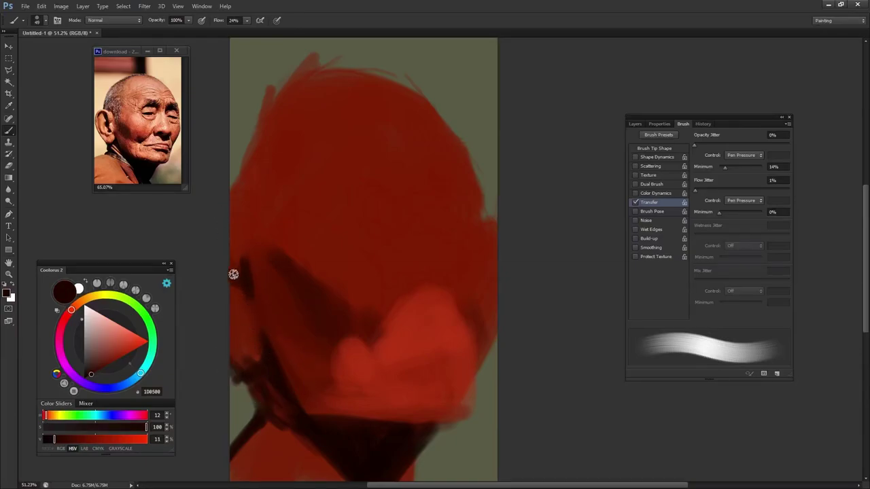
Step: Outline the head's top and right side in dark strokes and mark both eyes
{"action": "left_click_drag", "start_coordinate": [284, 105], "coordinate": [231, 173]}
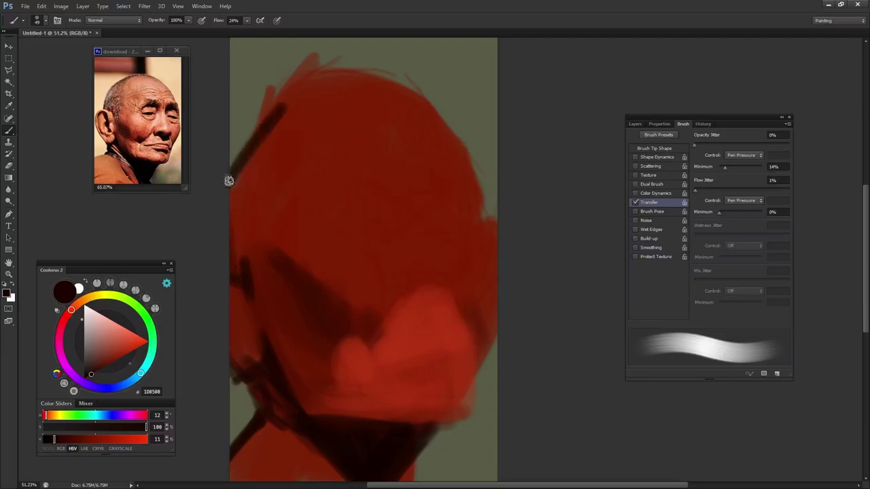
{"action": "left_click_drag", "start_coordinate": [278, 103], "coordinate": [346, 86]}
{"action": "mouse_move", "coordinate": [272, 102]}
{"action": "left_mouse_down"}
{"action": "mouse_move", "coordinate": [433, 72]}
{"action": "mouse_move", "coordinate": [491, 195]}
{"action": "mouse_move", "coordinate": [492, 245]}
{"action": "left_mouse_up"}
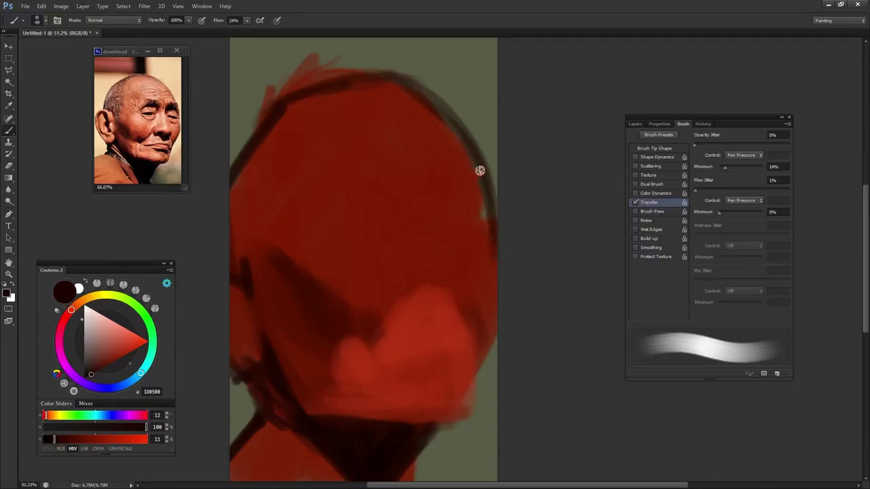
{"action": "left_click_drag", "start_coordinate": [495, 324], "coordinate": [431, 427]}
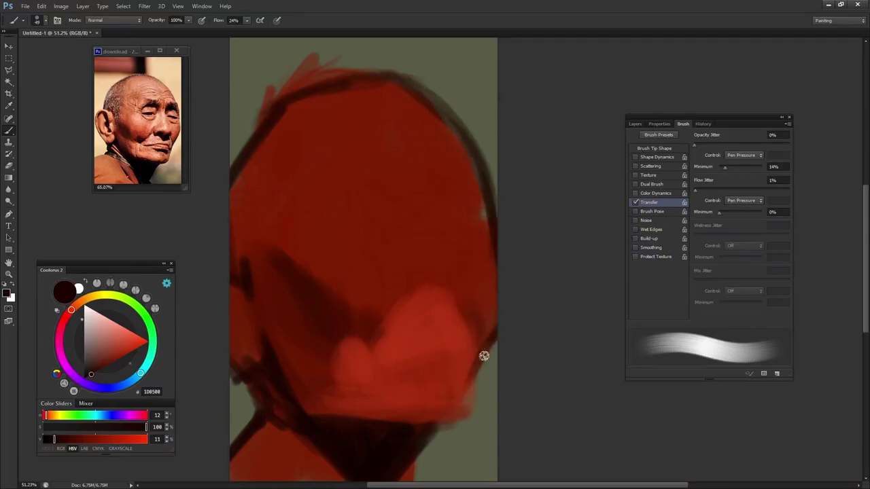
{"action": "left_click_drag", "start_coordinate": [389, 252], "coordinate": [399, 268]}
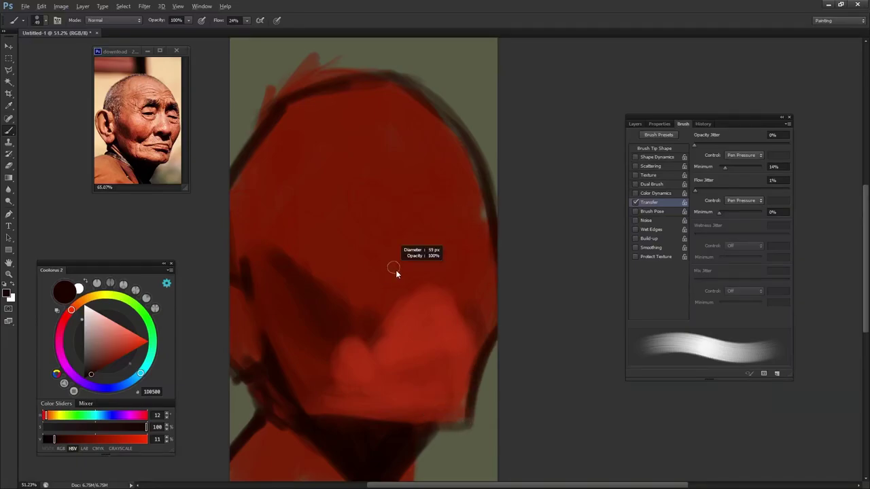
{"action": "left_click_drag", "start_coordinate": [367, 212], "coordinate": [472, 209]}
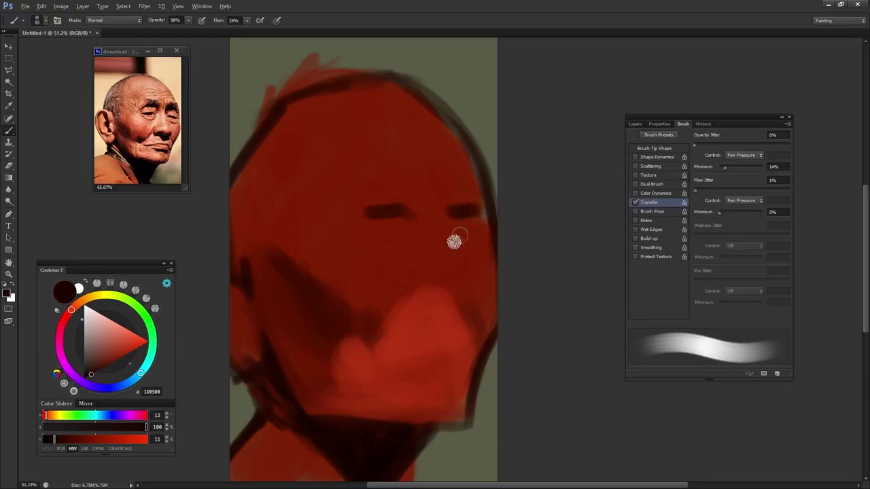
Step: Pick up a near-black tone and paint dark shadow over the lower-left jaw
{"action": "left_click", "coordinate": [324, 256], "text": "alt"}
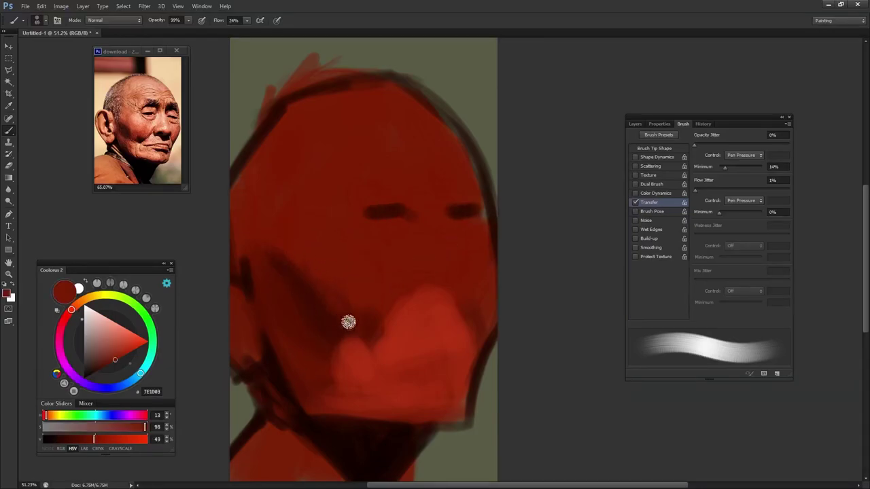
{"action": "left_click", "coordinate": [314, 435], "text": "alt"}
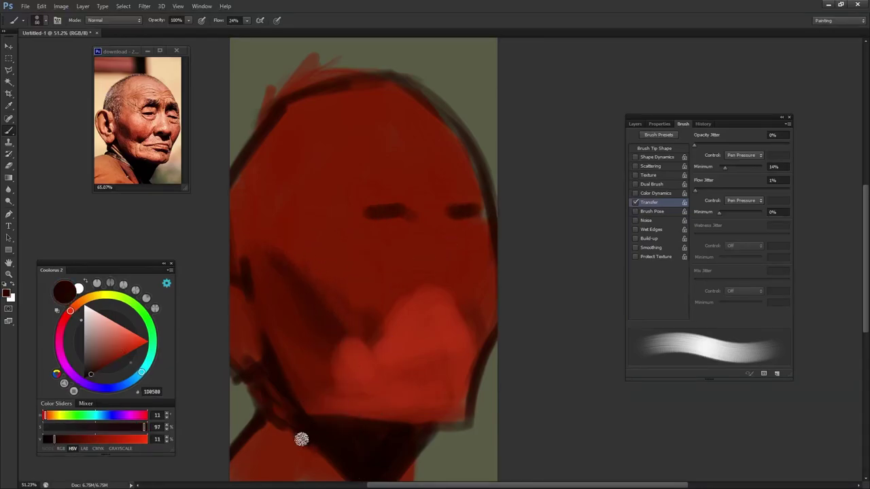
{"action": "mouse_move", "coordinate": [277, 430]}
{"action": "left_mouse_down"}
{"action": "mouse_move", "coordinate": [324, 462]}
{"action": "mouse_move", "coordinate": [272, 443]}
{"action": "mouse_move", "coordinate": [232, 476]}
{"action": "mouse_move", "coordinate": [231, 487]}
{"action": "left_mouse_up"}
{"action": "mouse_move", "coordinate": [299, 480]}
{"action": "left_mouse_down"}
{"action": "mouse_move", "coordinate": [258, 454]}
{"action": "mouse_move", "coordinate": [272, 435]}
{"action": "mouse_move", "coordinate": [270, 448]}
{"action": "left_mouse_up"}
Step: Sample a darker tone and paint the nostril shadow under the nose
{"action": "left_click", "coordinate": [299, 464], "text": "alt"}
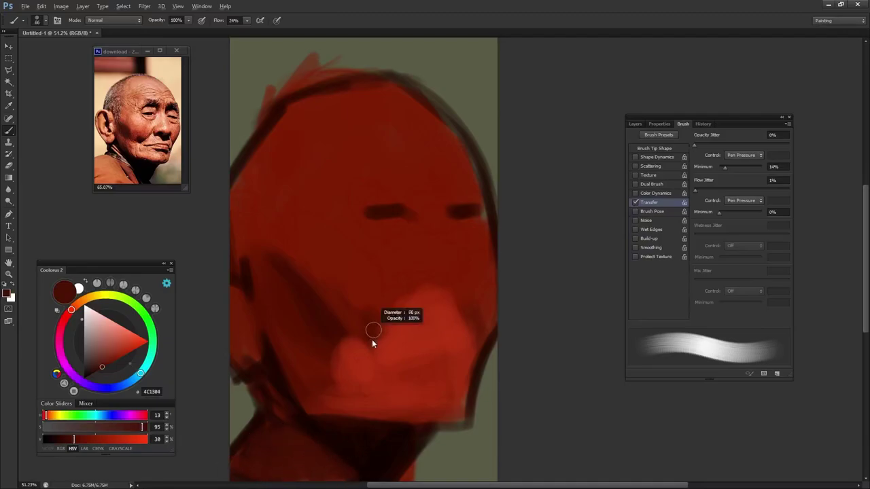
{"action": "left_click", "coordinate": [350, 305], "text": "alt"}
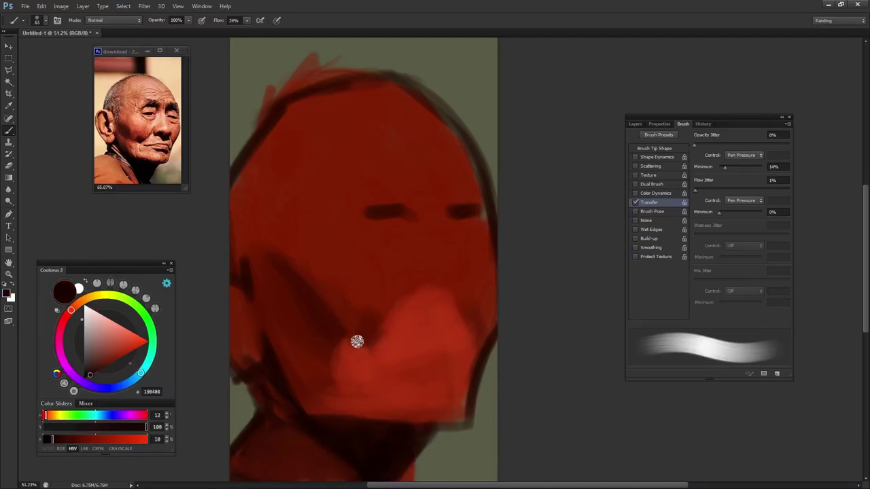
{"action": "mouse_move", "coordinate": [357, 341]}
{"action": "left_mouse_down"}
{"action": "mouse_move", "coordinate": [367, 354]}
{"action": "mouse_move", "coordinate": [367, 337]}
{"action": "left_mouse_up"}
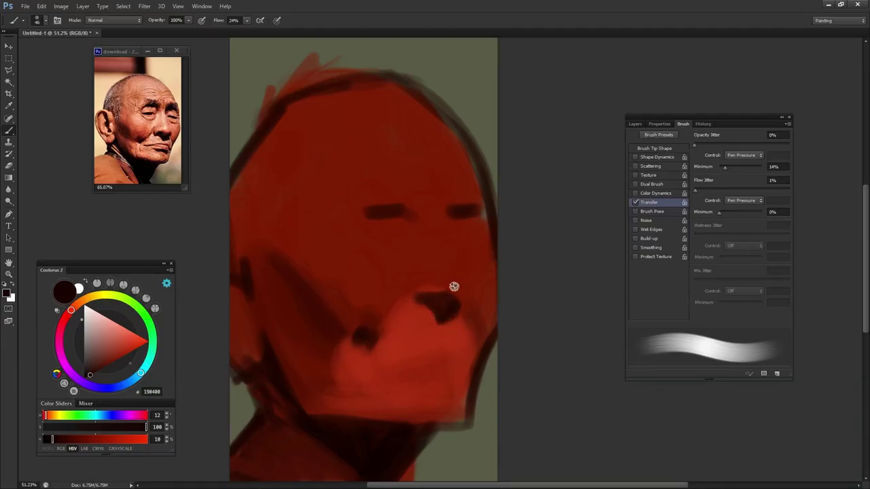
{"action": "left_click", "coordinate": [408, 320], "text": "alt"}
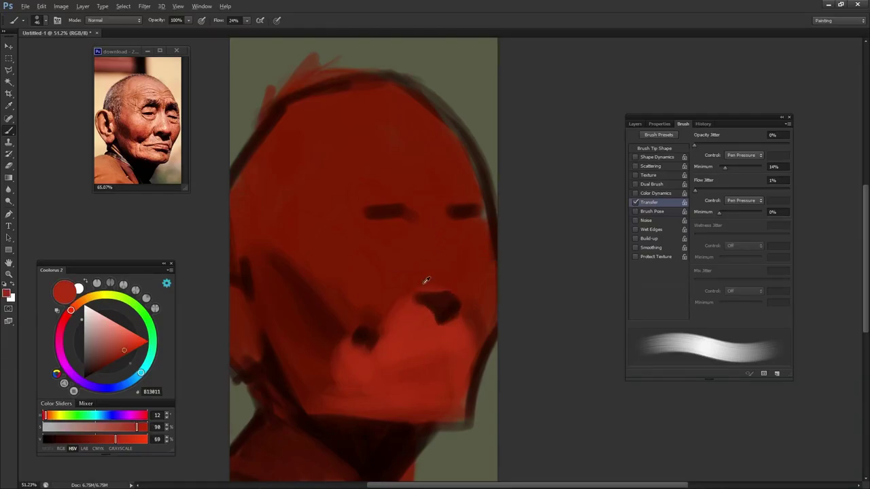
Step: Sample the nose-shadow brown and broaden both eye marks into dark eye-socket patches
{"action": "left_click", "coordinate": [423, 301], "text": "alt"}
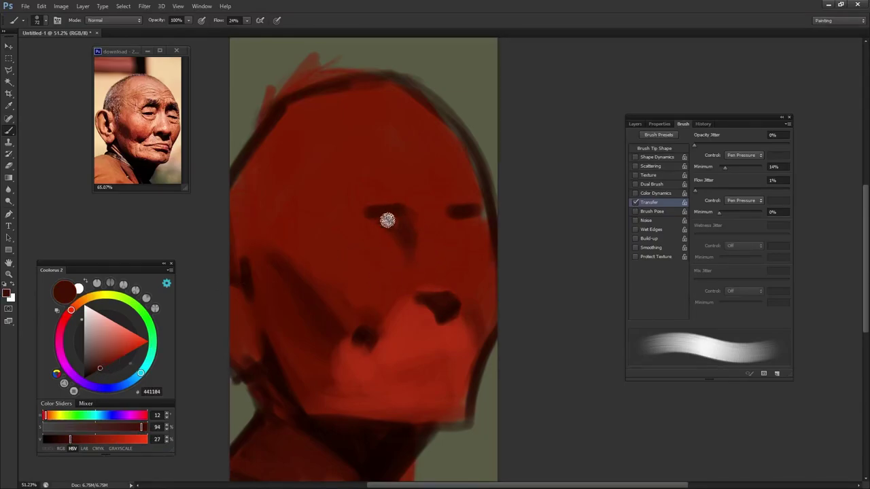
{"action": "mouse_move", "coordinate": [387, 220]}
{"action": "left_mouse_down"}
{"action": "mouse_move", "coordinate": [410, 236]}
{"action": "mouse_move", "coordinate": [385, 232]}
{"action": "left_mouse_up"}
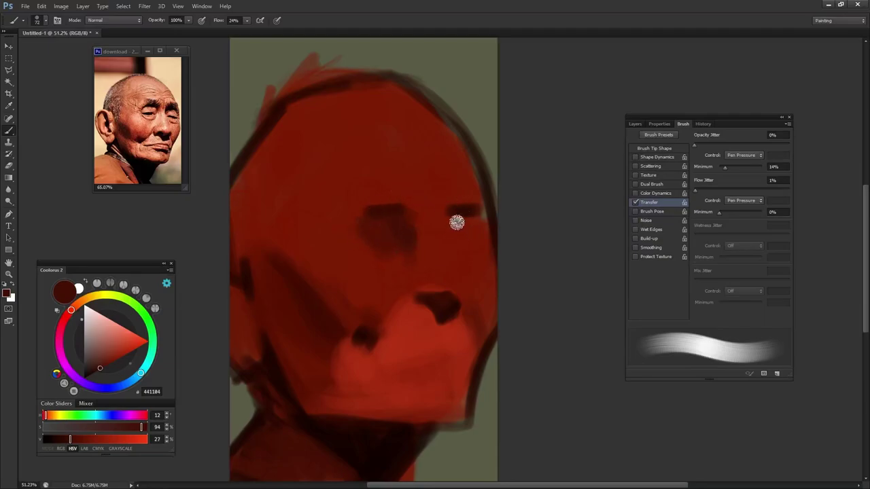
{"action": "left_click_drag", "start_coordinate": [456, 223], "coordinate": [480, 229]}
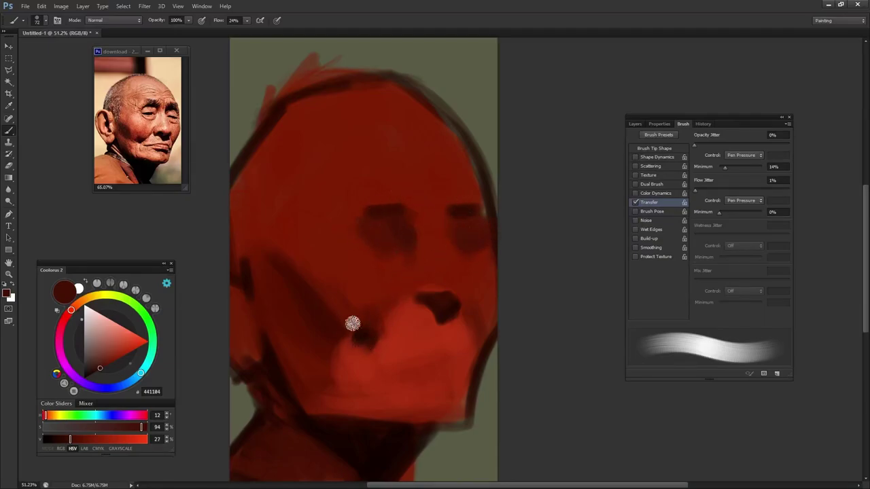
{"action": "left_click_drag", "start_coordinate": [372, 306], "coordinate": [381, 303]}
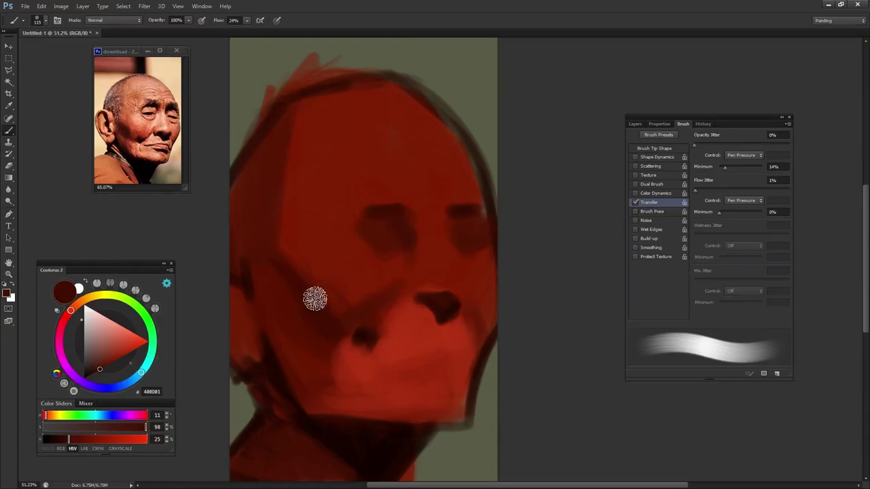
Step: Sample dark and bright reds from the face's left side and cheek, enlarging the brush
{"action": "left_click", "coordinate": [262, 299], "text": "alt"}
{"action": "left_click", "coordinate": [255, 340], "text": "alt"}
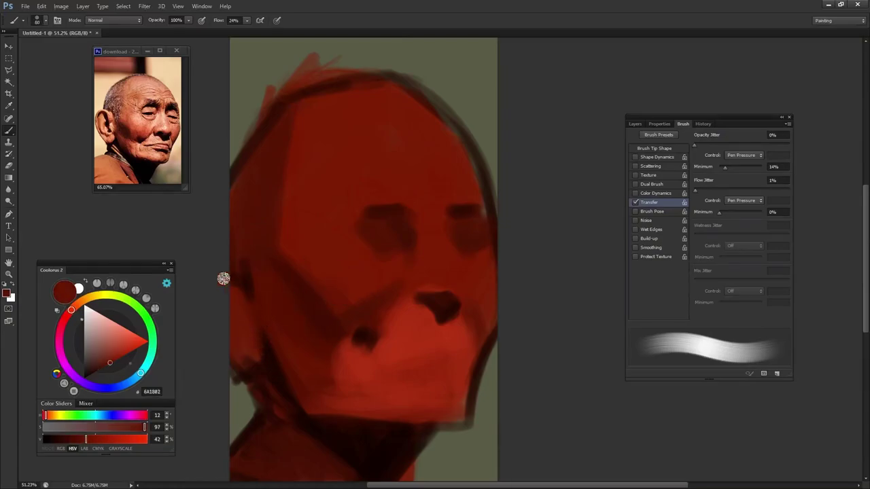
{"action": "left_click", "coordinate": [242, 308], "text": "alt"}
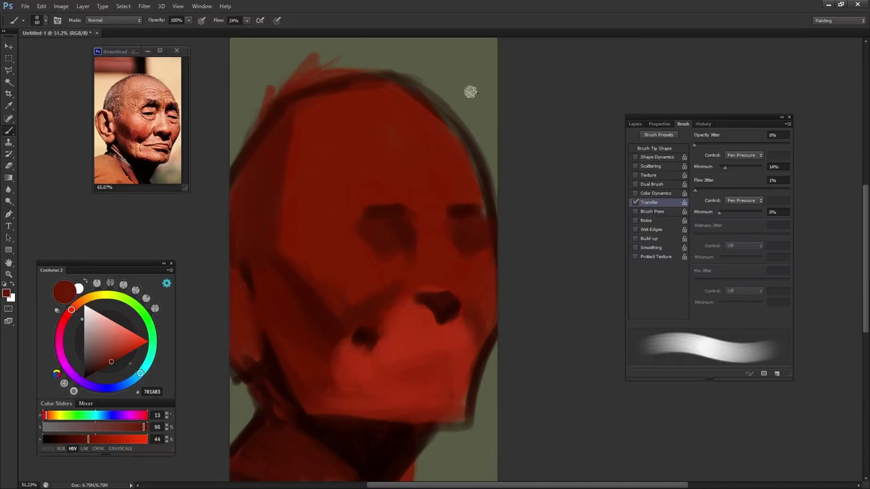
{"action": "left_click", "coordinate": [401, 336], "text": "alt"}
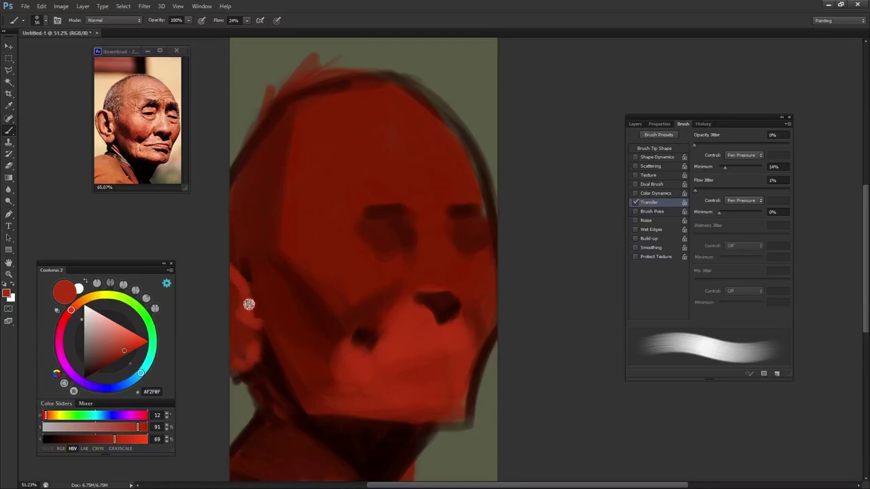
{"action": "left_click", "coordinate": [244, 327], "text": "alt"}
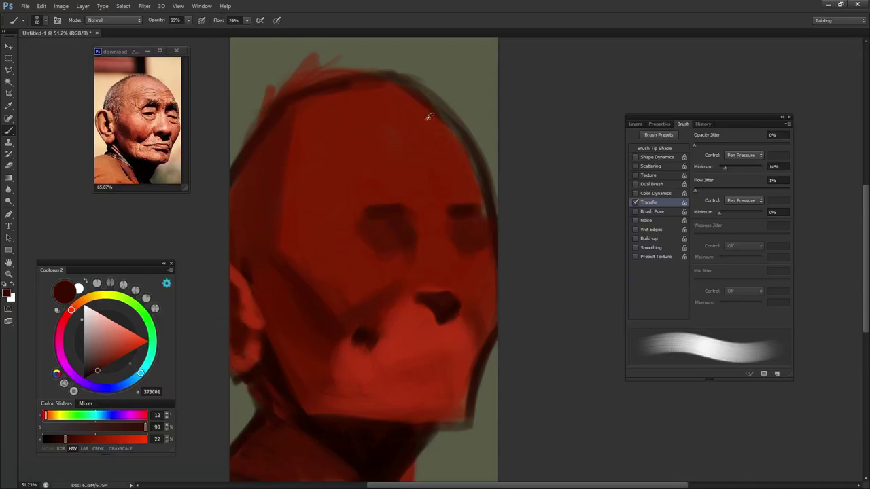
{"action": "left_click", "coordinate": [255, 319], "text": "alt"}
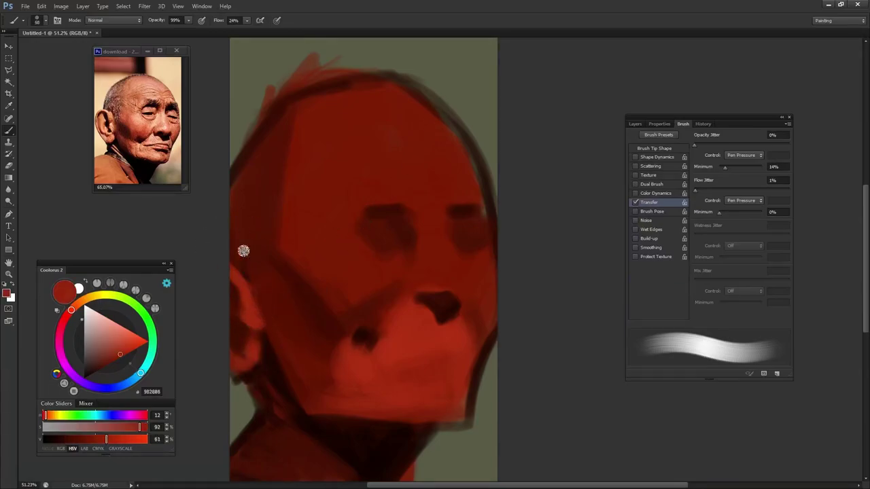
{"action": "left_click", "coordinate": [258, 285], "text": "alt"}
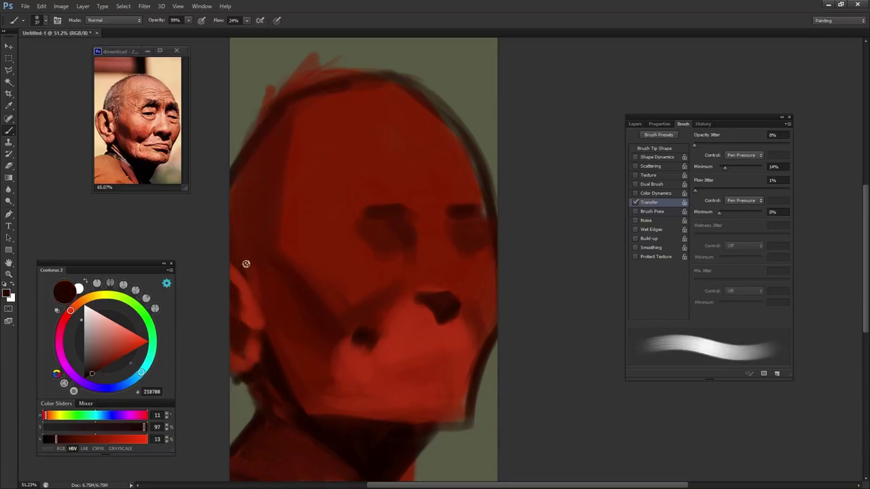
{"action": "left_click_drag", "start_coordinate": [263, 281], "coordinate": [254, 265]}
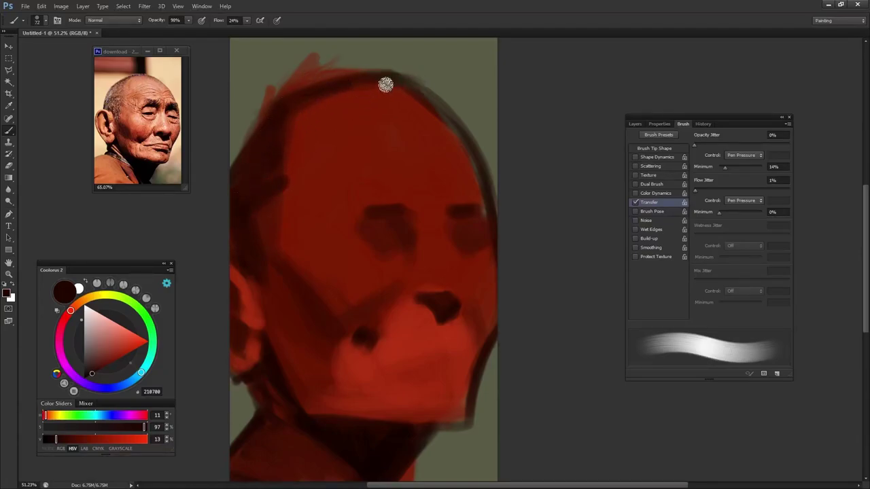
Step: Sample the olive background and trim the head's ragged top-left edge
{"action": "left_click", "coordinate": [367, 51], "text": "alt"}
{"action": "left_click_drag", "start_coordinate": [311, 68], "coordinate": [262, 98]}
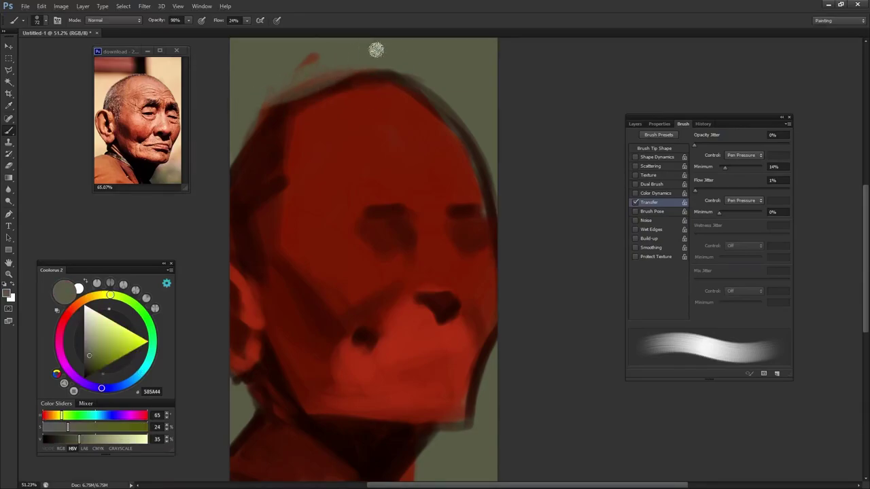
{"action": "left_click", "coordinate": [365, 78], "text": "alt"}
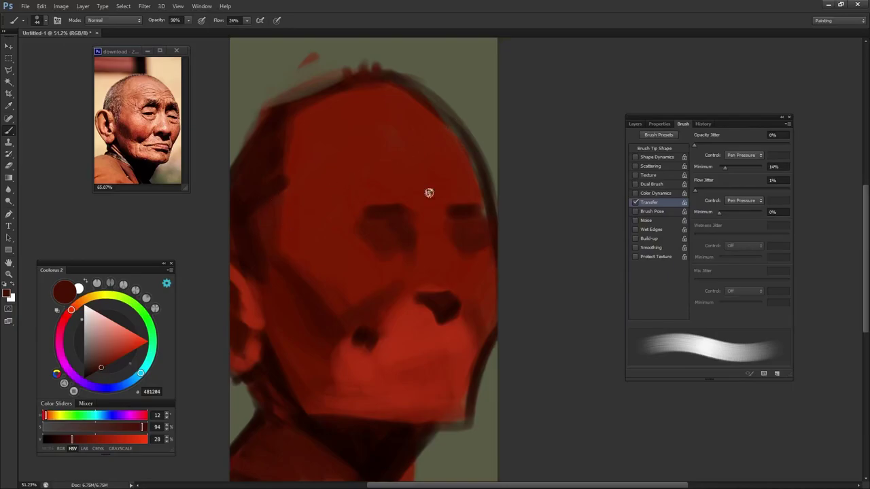
Step: Sample a darker red and ring the left eye socket, then return to full opacity
{"action": "left_click", "coordinate": [382, 235], "text": "alt"}
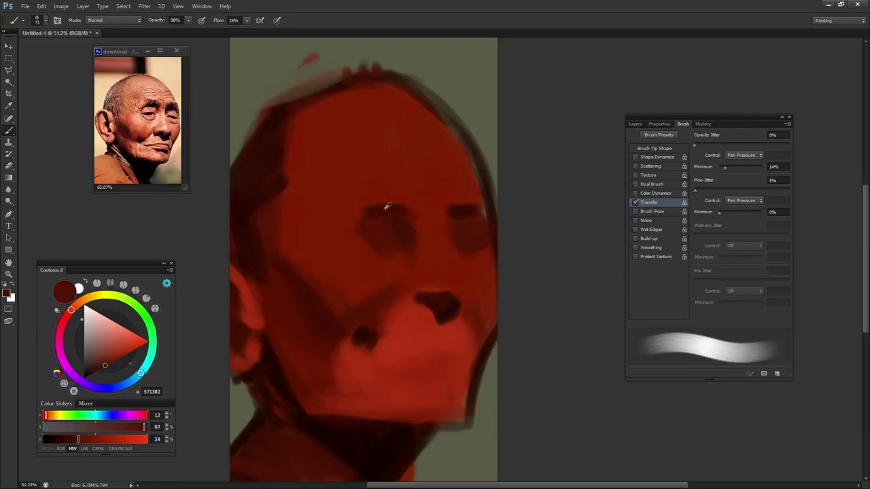
{"action": "left_click", "coordinate": [387, 214], "text": "alt"}
{"action": "mouse_move", "coordinate": [357, 228]}
{"action": "left_mouse_down"}
{"action": "mouse_move", "coordinate": [398, 249]}
{"action": "mouse_move", "coordinate": [360, 249]}
{"action": "mouse_move", "coordinate": [369, 233]}
{"action": "left_mouse_up"}
{"action": "key", "text": "0"}
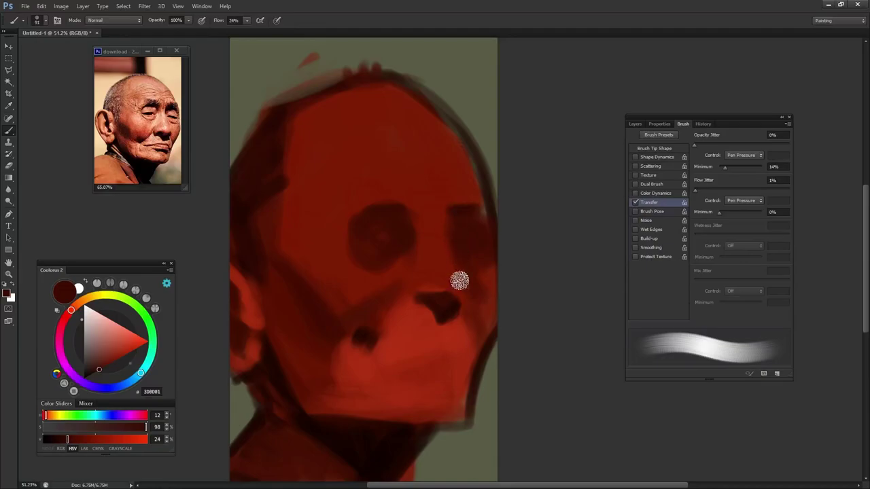
Step: Paint a lighter red stroke left of the eye and choose a lighter orange-red
{"action": "left_click", "coordinate": [409, 273], "text": "alt"}
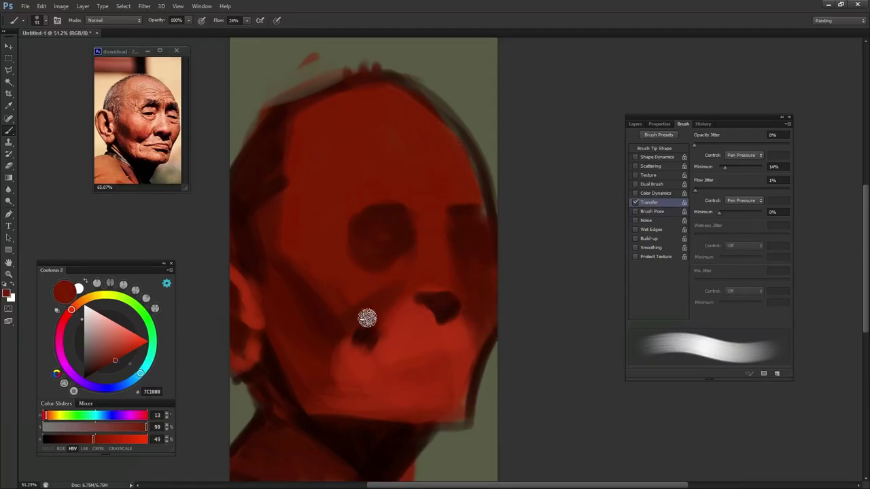
{"action": "left_click", "coordinate": [255, 329], "text": "alt"}
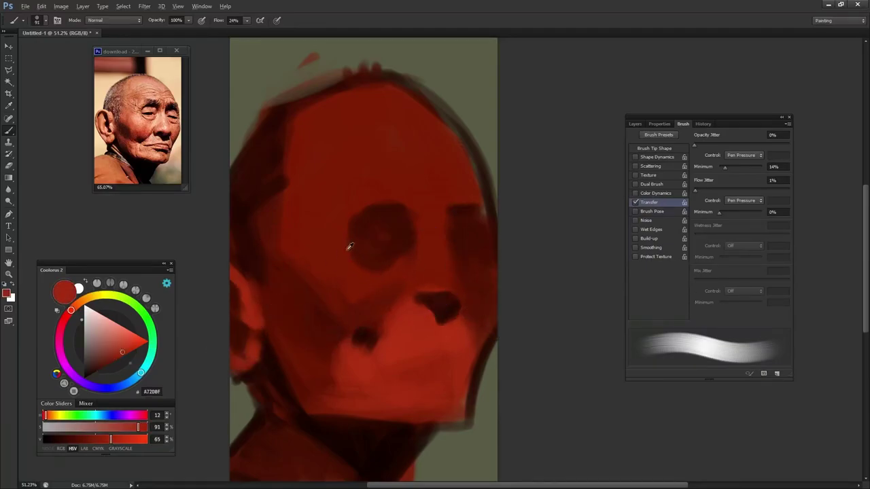
{"action": "left_click_drag", "start_coordinate": [347, 246], "coordinate": [342, 253]}
{"action": "key", "text": "9"}
{"action": "key", "text": "9"}
{"action": "left_click_drag", "start_coordinate": [130, 347], "coordinate": [128, 339]}
Step: Paint light highlights left of the eye and across the forehead with a larger brush
{"action": "left_click_drag", "start_coordinate": [327, 246], "coordinate": [350, 289]}
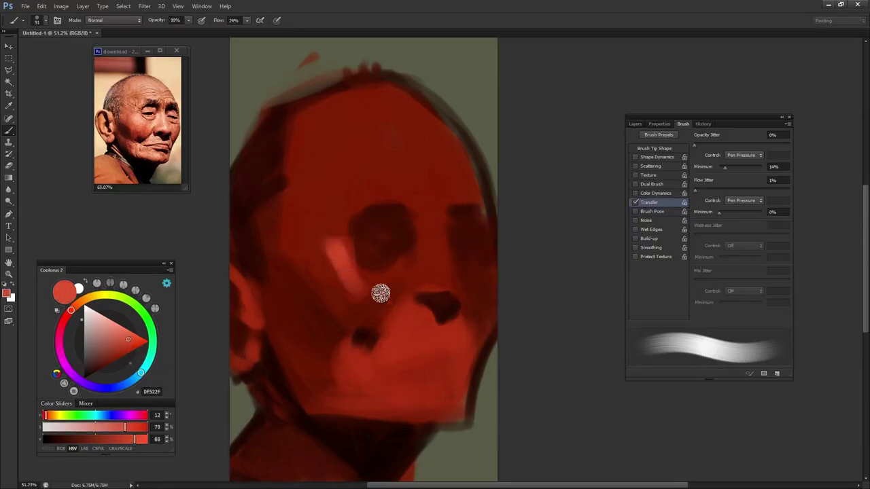
{"action": "left_click", "coordinate": [333, 242], "text": "alt"}
{"action": "key", "text": "bracketright"}
{"action": "key", "text": "bracketright"}
{"action": "mouse_move", "coordinate": [385, 142]}
{"action": "left_mouse_down"}
{"action": "mouse_move", "coordinate": [356, 140]}
{"action": "mouse_move", "coordinate": [385, 156]}
{"action": "mouse_move", "coordinate": [345, 127]}
{"action": "mouse_move", "coordinate": [369, 146]}
{"action": "mouse_move", "coordinate": [413, 155]}
{"action": "mouse_move", "coordinate": [388, 132]}
{"action": "mouse_move", "coordinate": [412, 142]}
{"action": "left_mouse_up"}
{"action": "left_click", "coordinate": [389, 151], "text": "alt"}
{"action": "key", "text": "9"}
{"action": "key", "text": "8"}
{"action": "key", "text": "bracketright"}
{"action": "key", "text": "bracketright"}
{"action": "key", "text": "bracketright"}
Step: Lighten the cheek below the eye with brighter skin tones, blending toward the nose
{"action": "left_click", "coordinate": [273, 220], "text": "alt"}
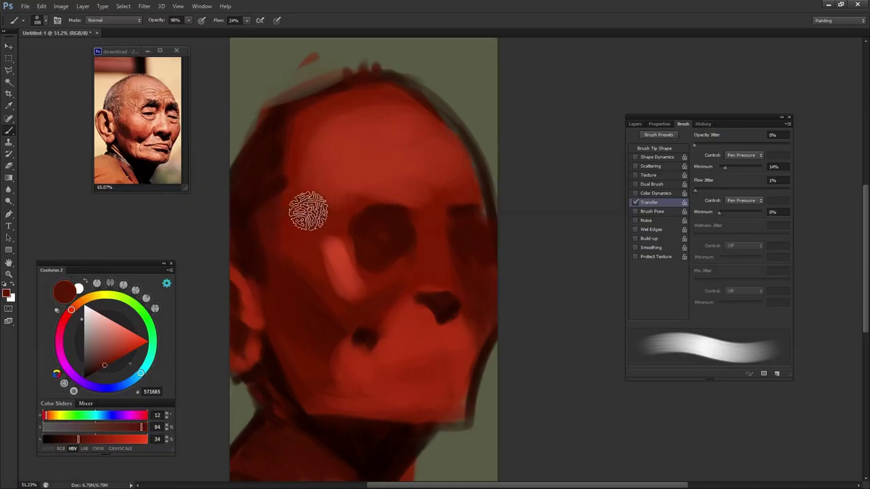
{"action": "left_click", "coordinate": [322, 264], "text": "alt"}
{"action": "left_click_drag", "start_coordinate": [290, 250], "coordinate": [355, 311]}
{"action": "left_click_drag", "start_coordinate": [431, 270], "coordinate": [435, 283]}
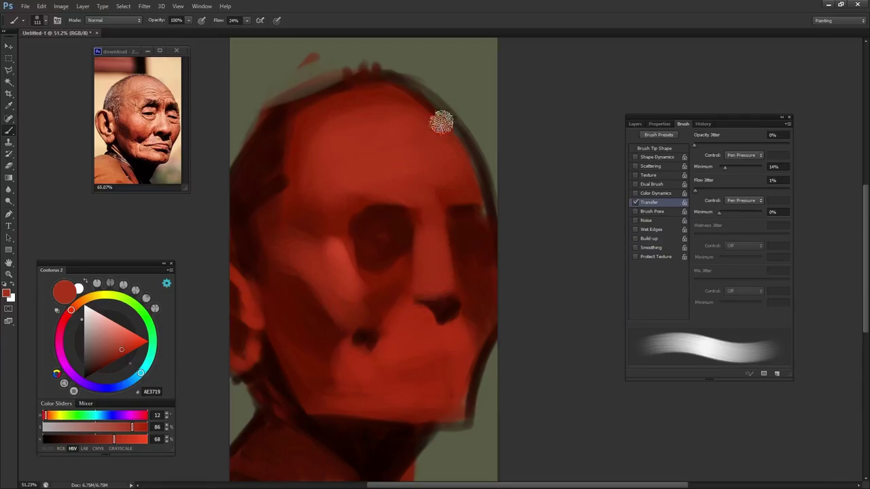
{"action": "left_click", "coordinate": [452, 253], "text": "alt"}
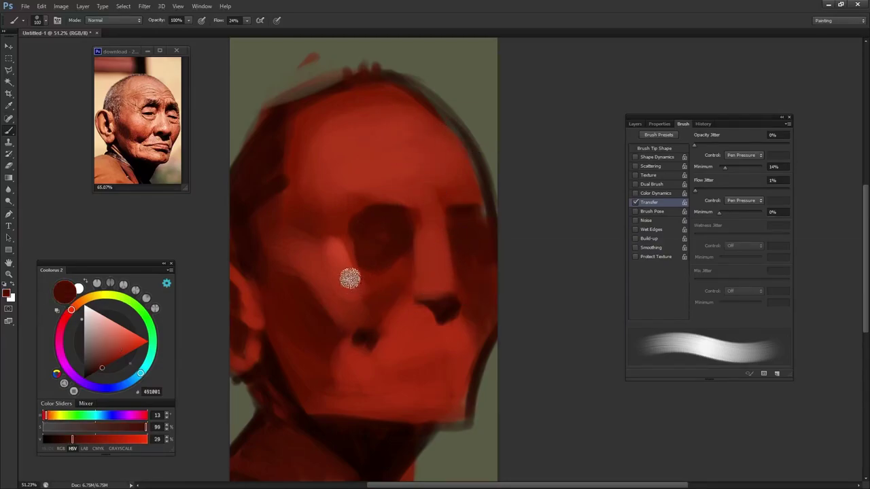
{"action": "left_click", "coordinate": [338, 245], "text": "alt"}
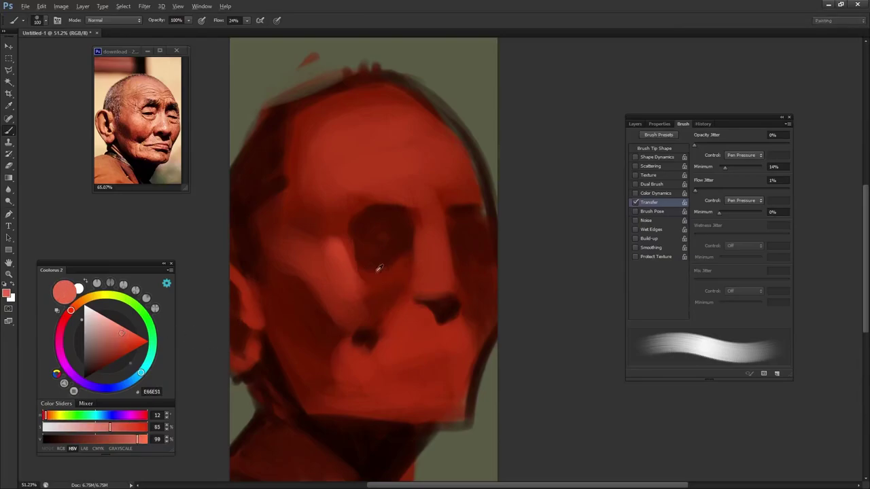
Step: Paint a pale pink cheek highlight and soften it with darker red
{"action": "left_click_drag", "start_coordinate": [334, 260], "coordinate": [338, 288]}
{"action": "key", "text": "bracketleft"}
{"action": "key", "text": "bracketleft"}
{"action": "key", "text": "bracketleft"}
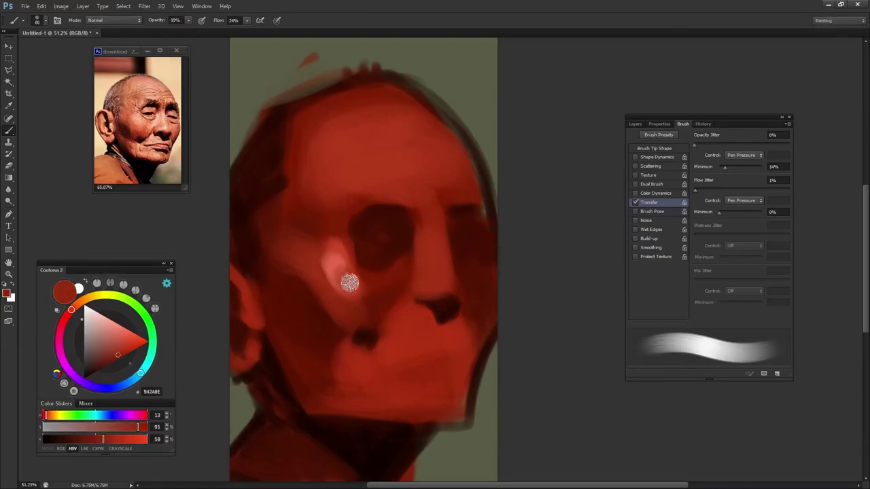
{"action": "mouse_move", "coordinate": [350, 282]}
{"action": "left_mouse_down"}
{"action": "mouse_move", "coordinate": [340, 300]}
{"action": "mouse_move", "coordinate": [268, 270]}
{"action": "left_mouse_up"}
{"action": "left_click", "coordinate": [338, 241], "text": "alt"}
{"action": "left_click", "coordinate": [360, 336], "text": "alt"}
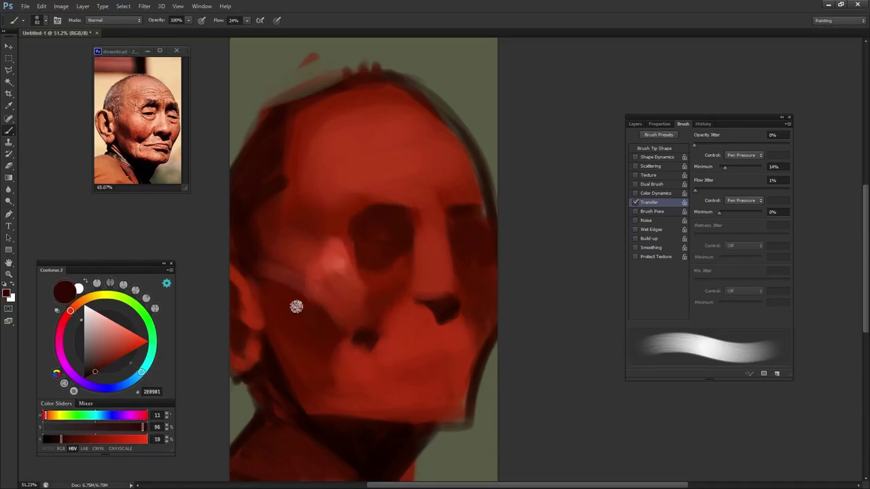
Step: Enlarge the brush and paint dark brown shadows over the cheek band and around the mouth
{"action": "mouse_move", "coordinate": [296, 307]}
{"action": "left_mouse_down"}
{"action": "mouse_move", "coordinate": [315, 306]}
{"action": "mouse_move", "coordinate": [270, 286]}
{"action": "mouse_move", "coordinate": [286, 293]}
{"action": "mouse_move", "coordinate": [322, 349]}
{"action": "left_mouse_up"}
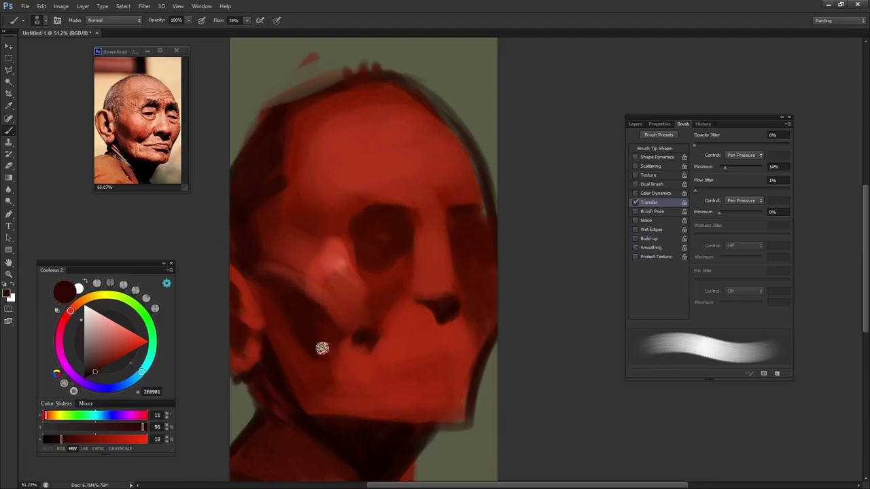
{"action": "key", "text": "bracketright"}
{"action": "key", "text": "bracketright"}
{"action": "left_click", "coordinate": [320, 325], "text": "alt"}
{"action": "mouse_move", "coordinate": [326, 315]}
{"action": "left_mouse_down"}
{"action": "mouse_move", "coordinate": [391, 334]}
{"action": "mouse_move", "coordinate": [368, 356]}
{"action": "left_mouse_up"}
{"action": "left_click", "coordinate": [361, 342], "text": "alt"}
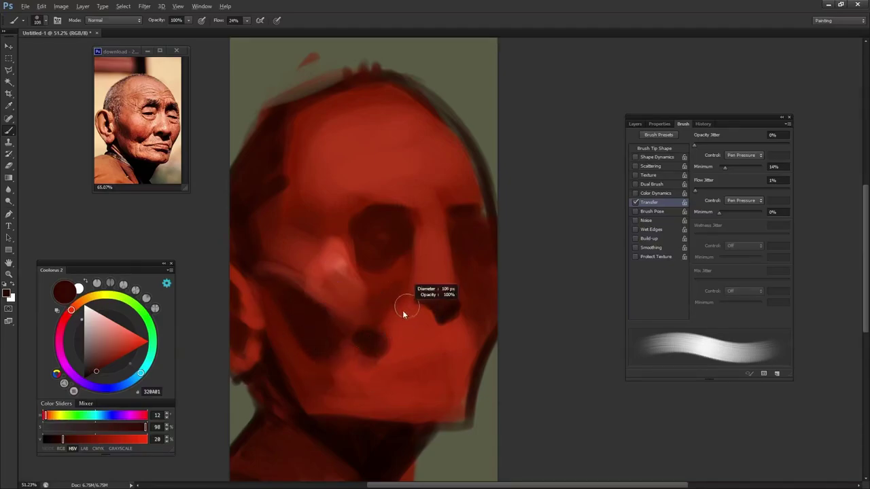
Step: Shrink the brush and sample dark browns, then a light red for the jaw line
{"action": "left_click_drag", "start_coordinate": [402, 313], "coordinate": [378, 314]}
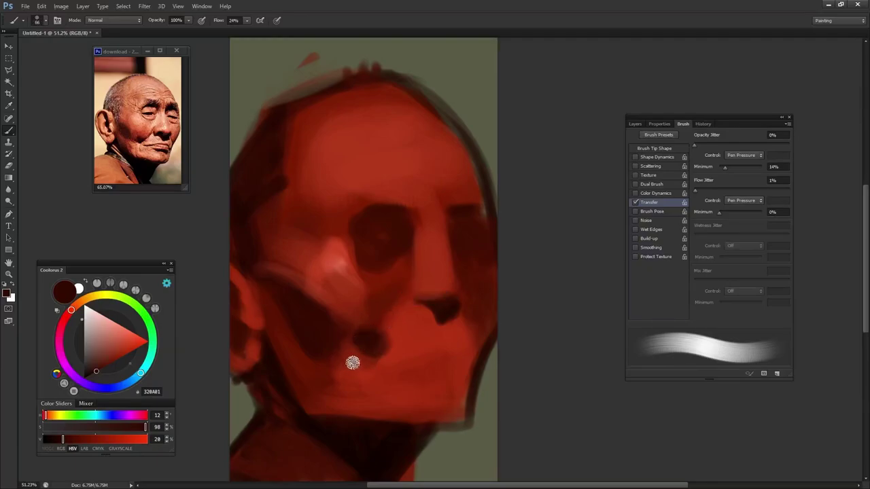
{"action": "left_click", "coordinate": [368, 317], "text": "alt"}
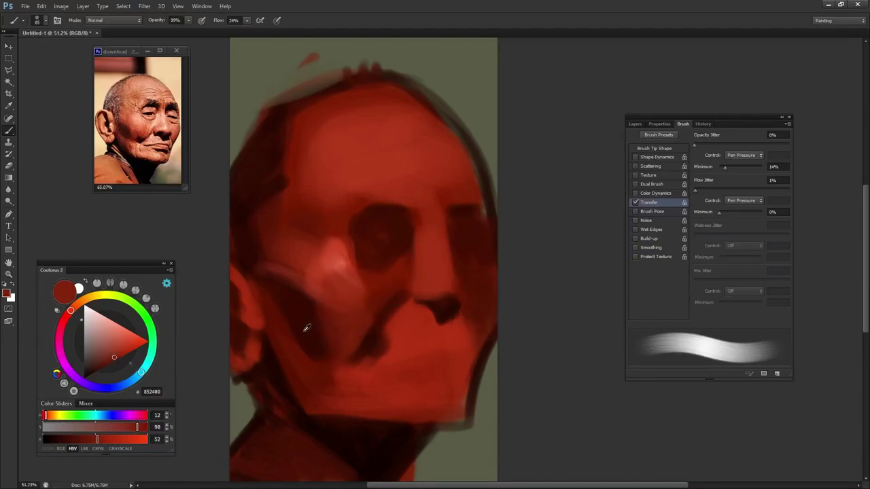
{"action": "left_click", "coordinate": [319, 350], "text": "alt"}
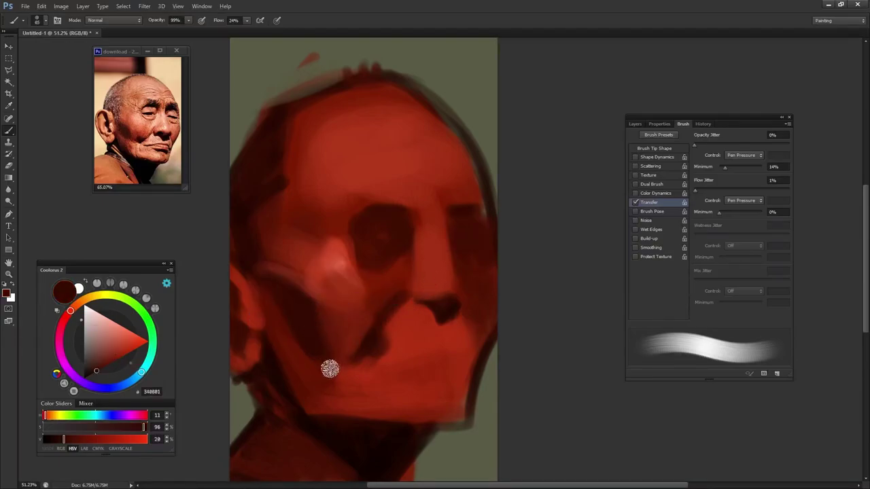
{"action": "left_click", "coordinate": [295, 340], "text": "alt"}
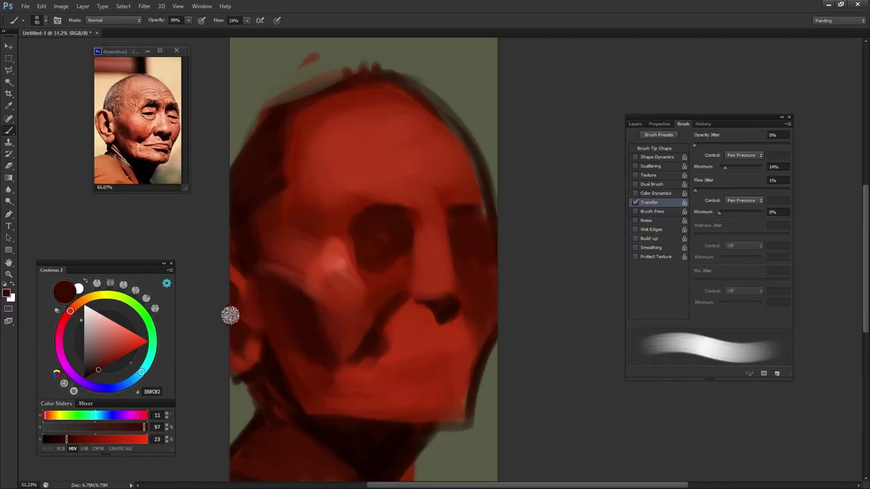
{"action": "left_click", "coordinate": [331, 313], "text": "alt"}
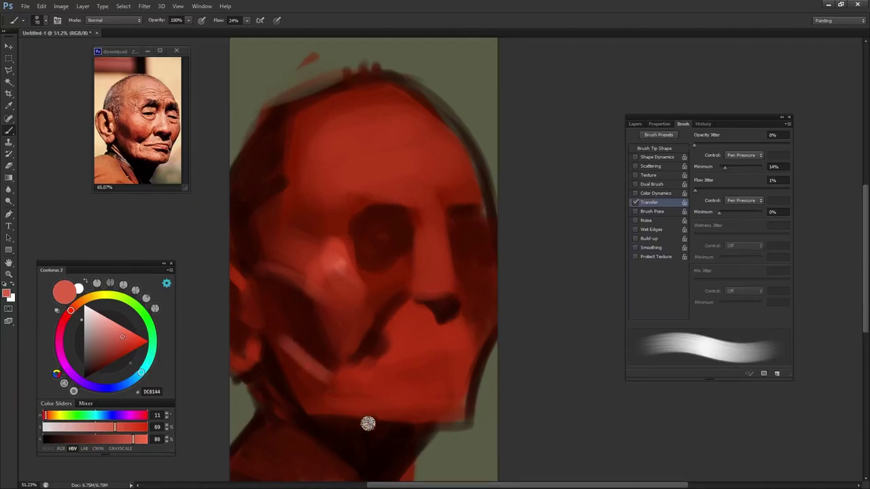
Step: Sample face reds and browns and paint a light stroke beside the nostril and upper lip
{"action": "left_click", "coordinate": [286, 352], "text": "alt"}
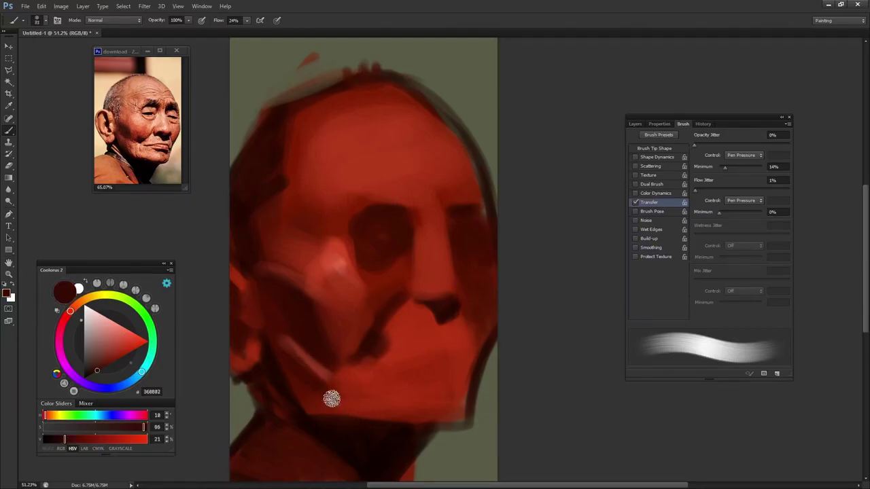
{"action": "left_click", "coordinate": [348, 371], "text": "alt"}
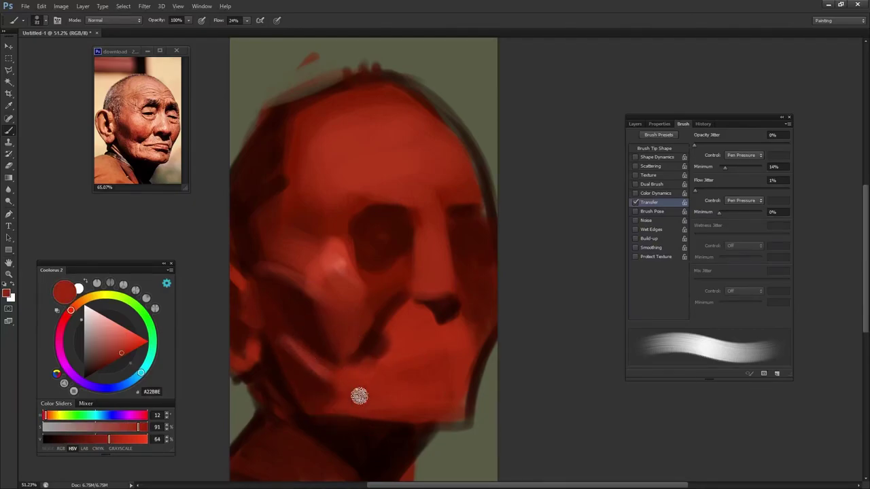
{"action": "left_click", "coordinate": [281, 341], "text": "alt"}
{"action": "left_click", "coordinate": [344, 399], "text": "alt"}
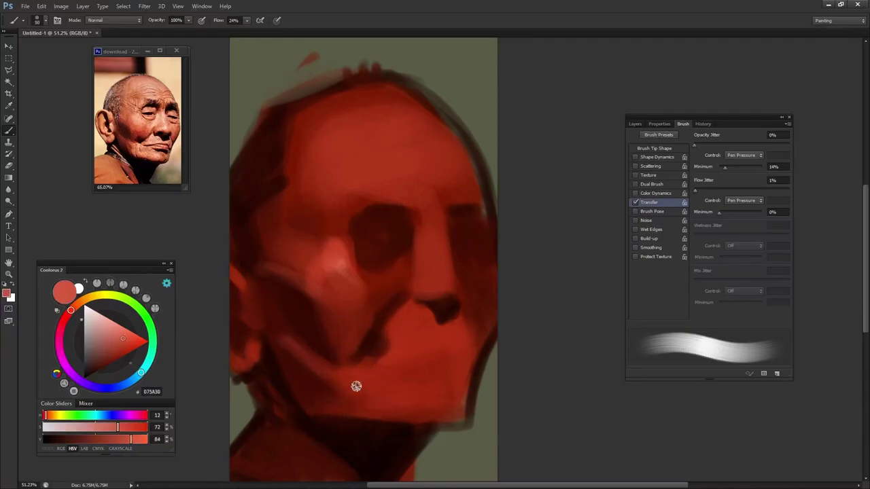
{"action": "left_click", "coordinate": [369, 351], "text": "alt"}
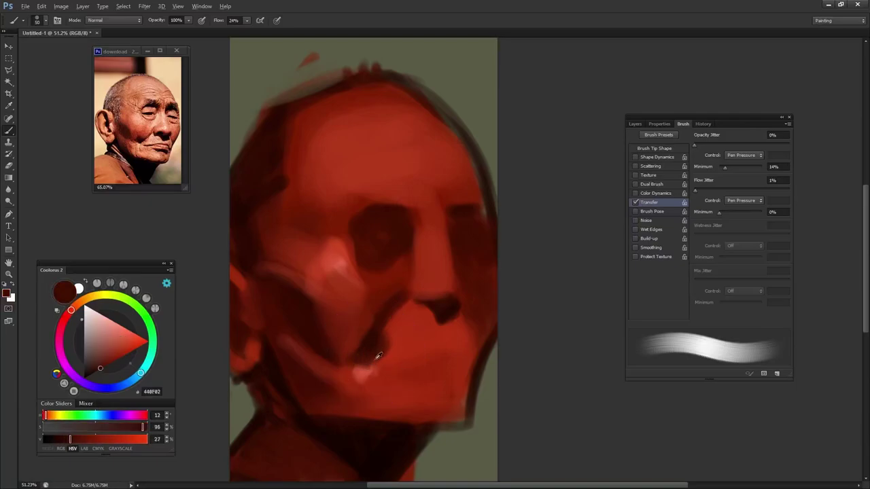
{"action": "left_click", "coordinate": [359, 376], "text": "alt"}
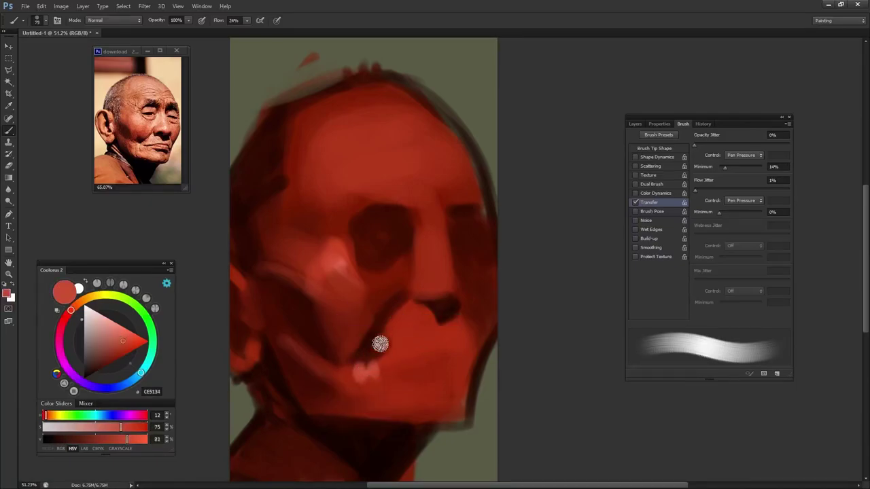
{"action": "left_click", "coordinate": [372, 342], "text": "alt"}
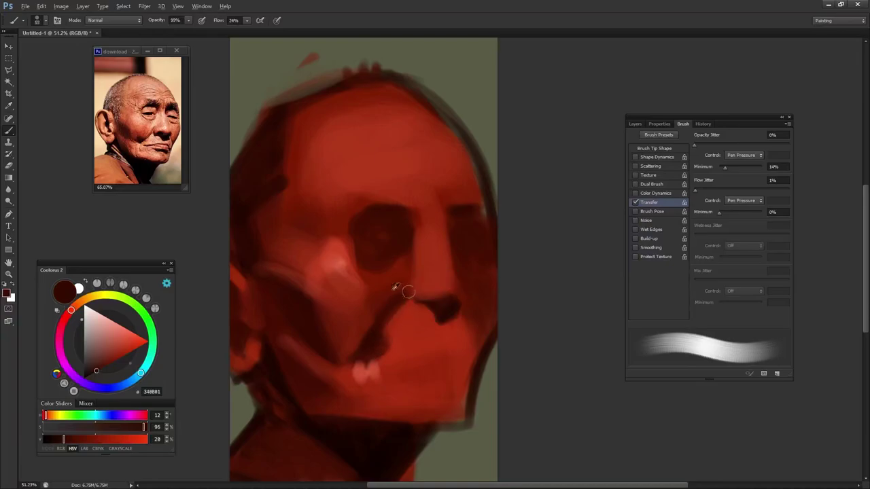
{"action": "left_click", "coordinate": [364, 366], "text": "alt"}
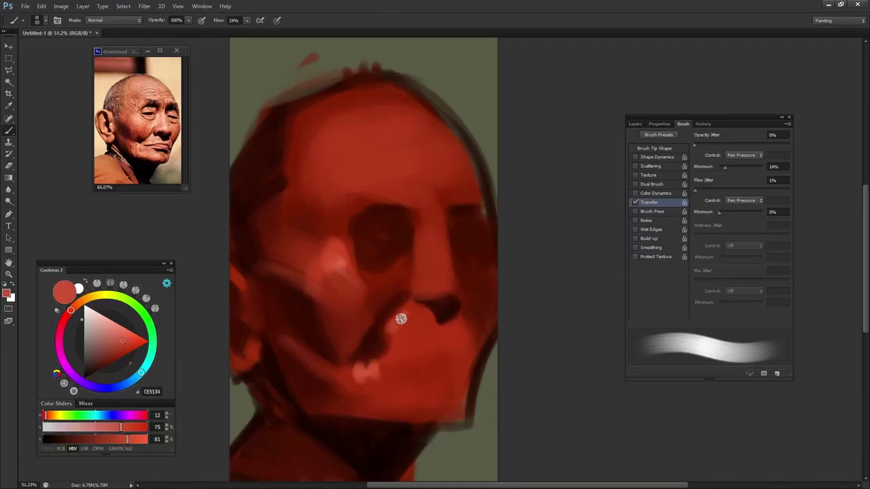
{"action": "left_click_drag", "start_coordinate": [401, 319], "coordinate": [427, 346]}
Step: Paint a light pink highlight on the upper lip just below the nostril
{"action": "left_click", "coordinate": [441, 310], "text": "alt"}
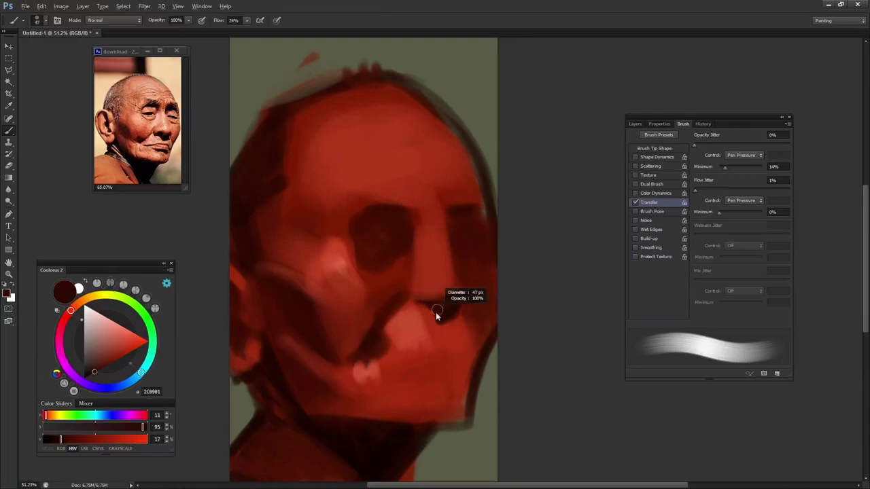
{"action": "left_click", "coordinate": [405, 328], "text": "alt"}
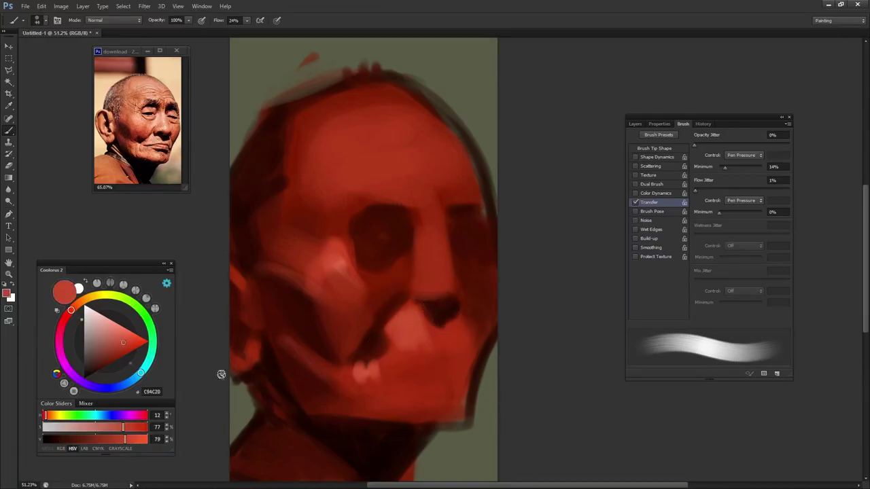
{"action": "left_click", "coordinate": [105, 320]}
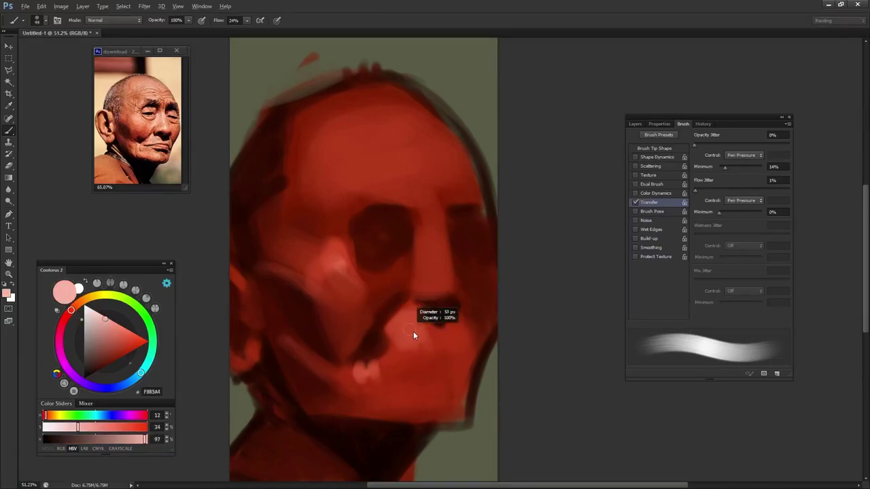
{"action": "left_click_drag", "start_coordinate": [408, 319], "coordinate": [405, 327]}
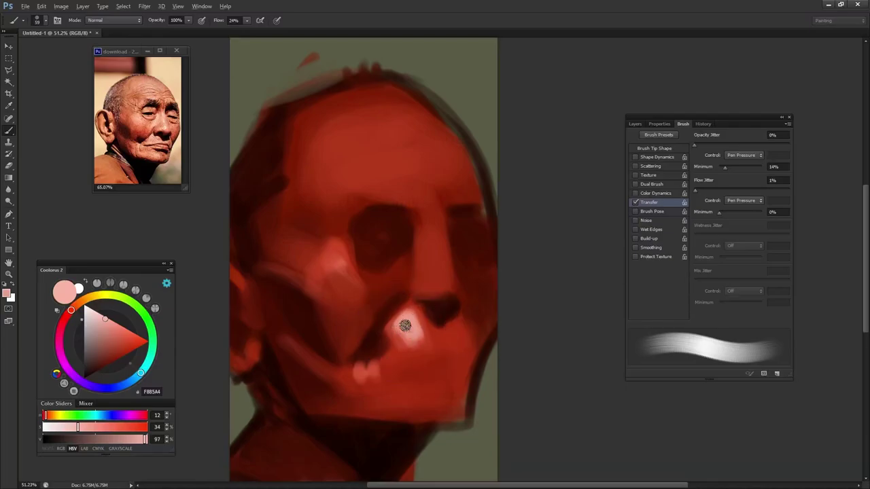
{"action": "left_click", "coordinate": [404, 344], "text": "alt"}
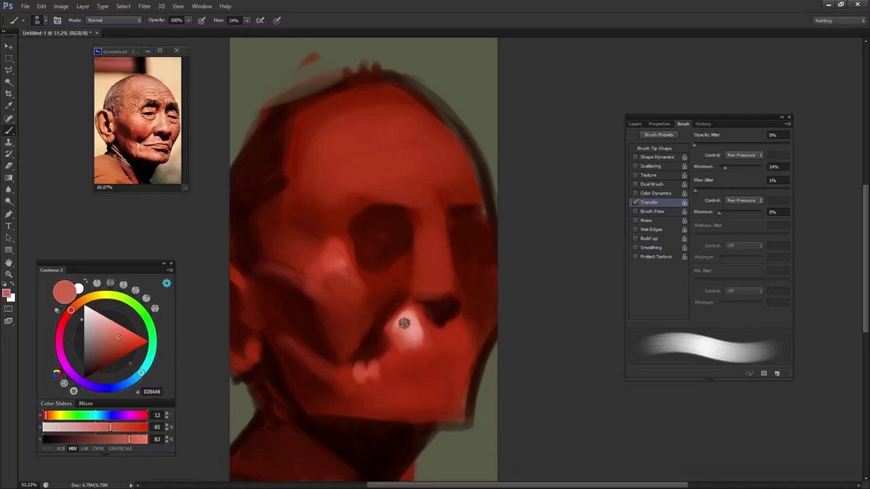
Step: Reduce the brush to 44 px and paint a light stroke along the nose bridge
{"action": "left_click_drag", "start_coordinate": [409, 316], "coordinate": [390, 330]}
{"action": "left_click", "coordinate": [361, 334], "text": "alt"}
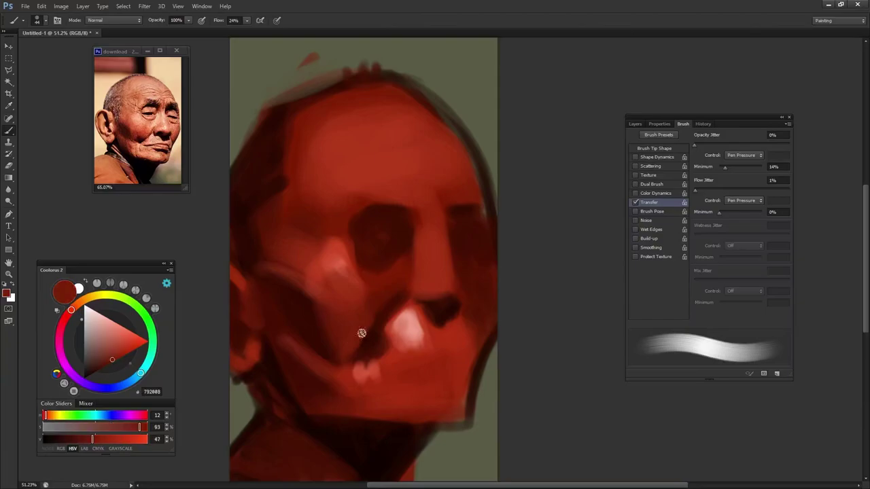
{"action": "left_click", "coordinate": [336, 257], "text": "alt"}
{"action": "mouse_move", "coordinate": [382, 290]}
{"action": "left_mouse_down"}
{"action": "mouse_move", "coordinate": [390, 289]}
{"action": "mouse_move", "coordinate": [406, 239]}
{"action": "mouse_move", "coordinate": [333, 253]}
{"action": "left_mouse_up"}
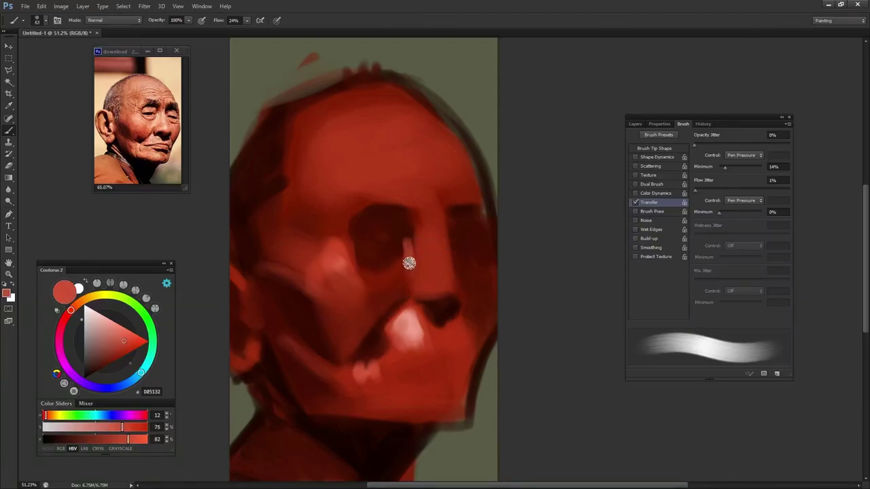
{"action": "left_click", "coordinate": [270, 368], "text": "alt"}
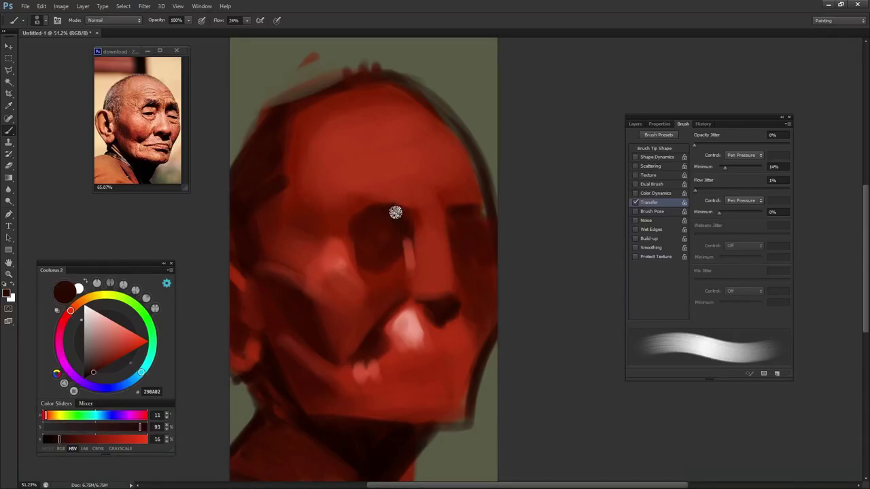
{"action": "left_click", "coordinate": [337, 239], "text": "alt"}
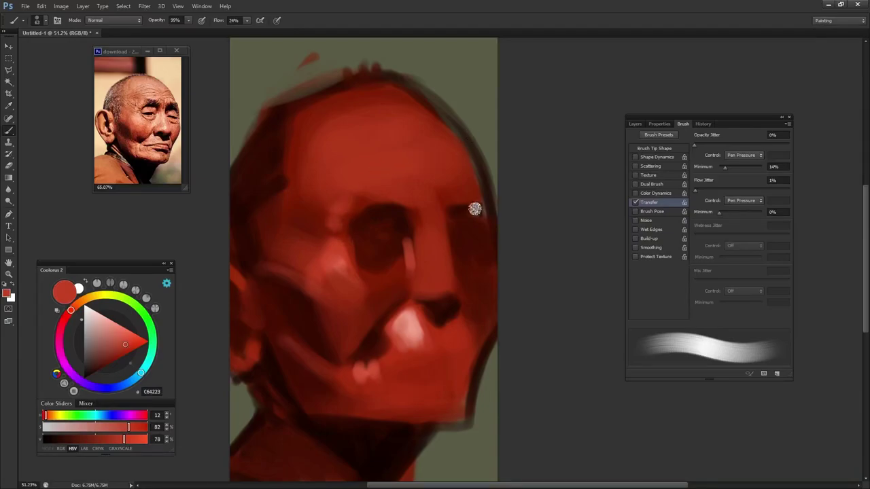
Step: Set brush opacity to 96% and sample darker reds for the forehead wrinkle strokes
{"action": "key", "text": "9"}
{"action": "key", "text": "6"}
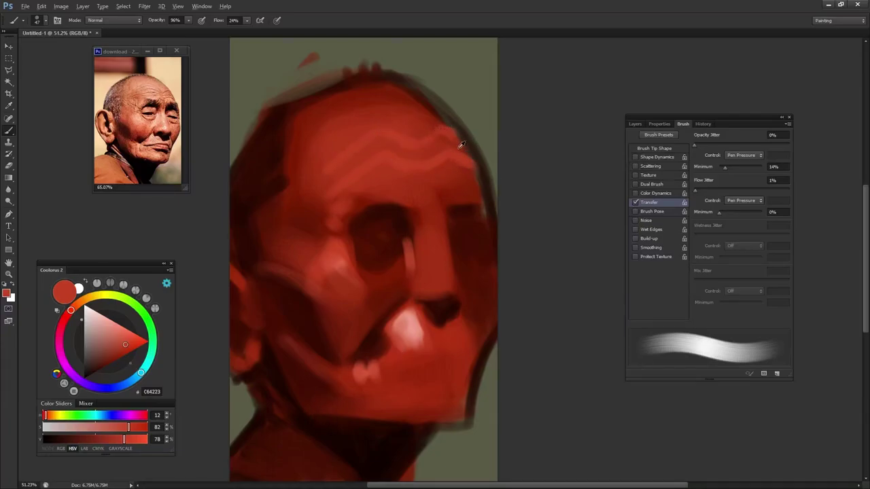
{"action": "left_click", "coordinate": [462, 174], "text": "alt"}
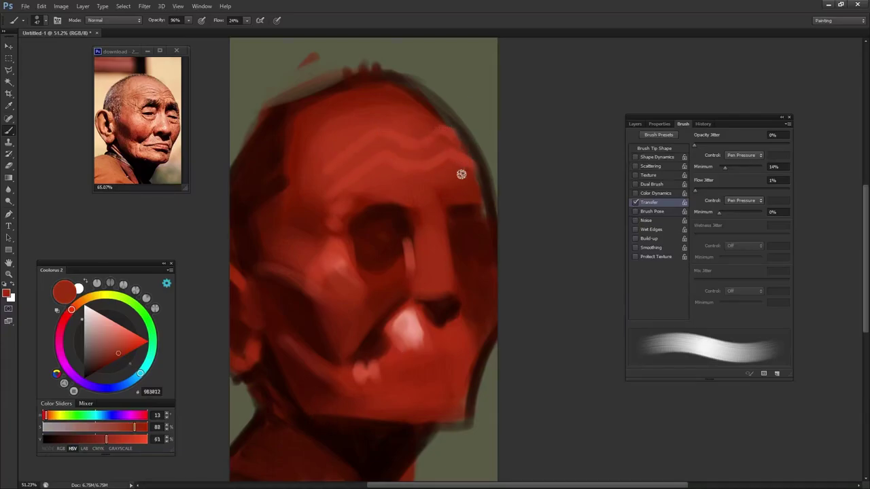
{"action": "left_click", "coordinate": [375, 277], "text": "alt"}
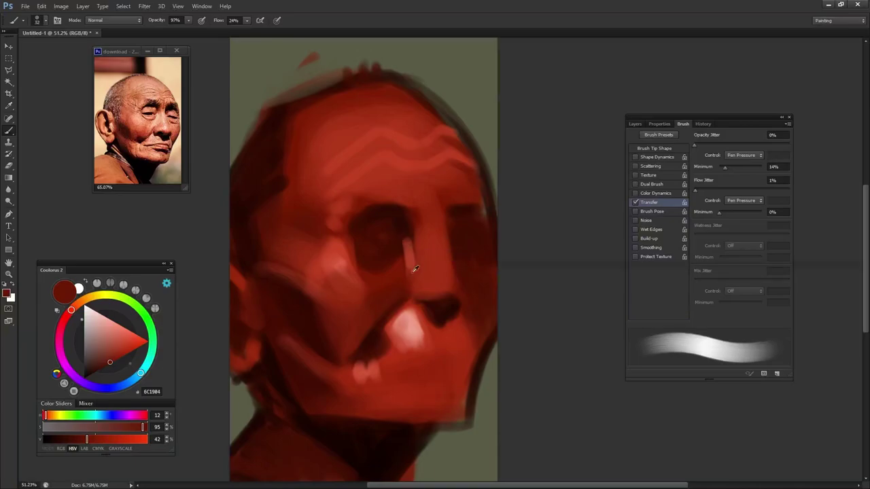
Step: Paint a bright red accent under the eye and outline the eyelid with red strokes
{"action": "left_click", "coordinate": [330, 263], "text": "alt"}
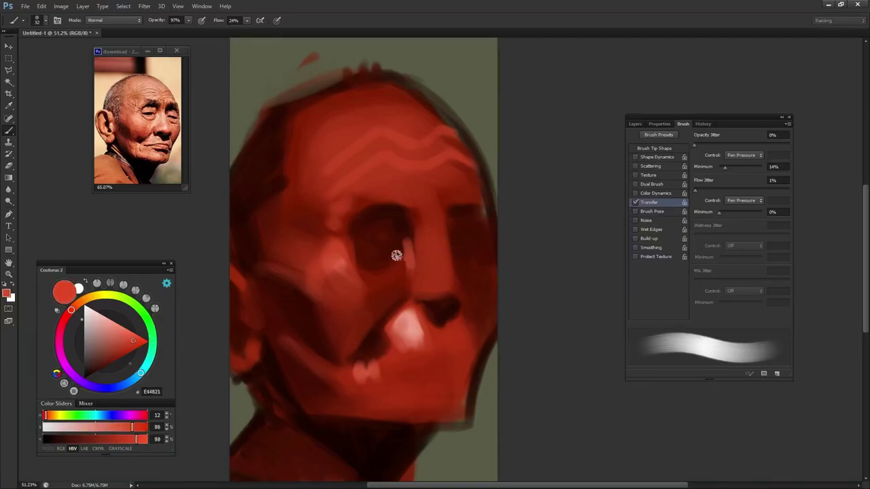
{"action": "left_click_drag", "start_coordinate": [366, 252], "coordinate": [363, 246]}
{"action": "left_click", "coordinate": [382, 253], "text": "alt"}
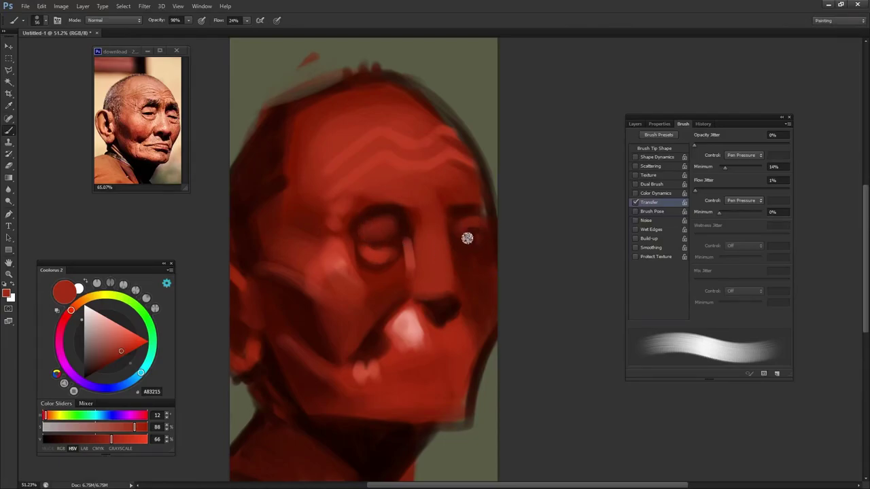
{"action": "left_click_drag", "start_coordinate": [478, 256], "coordinate": [481, 247]}
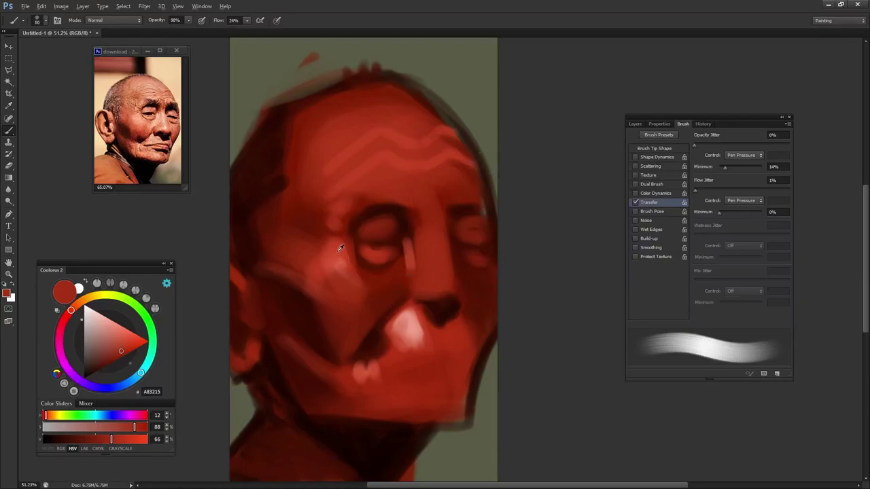
{"action": "left_click", "coordinate": [341, 249], "text": "alt"}
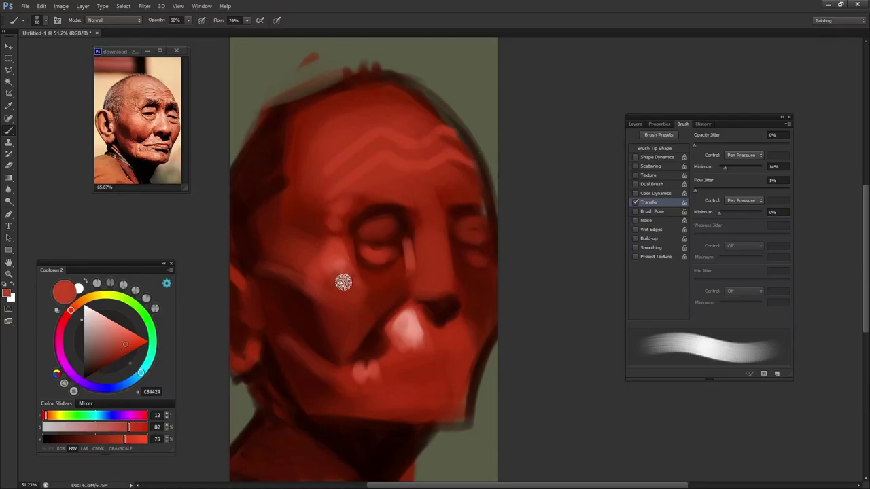
Step: Use a smaller brush and a lighter warm red to stroke the cheek below the eye
{"action": "left_click_drag", "start_coordinate": [377, 294], "coordinate": [356, 314]}
{"action": "left_click", "coordinate": [388, 281], "text": "alt"}
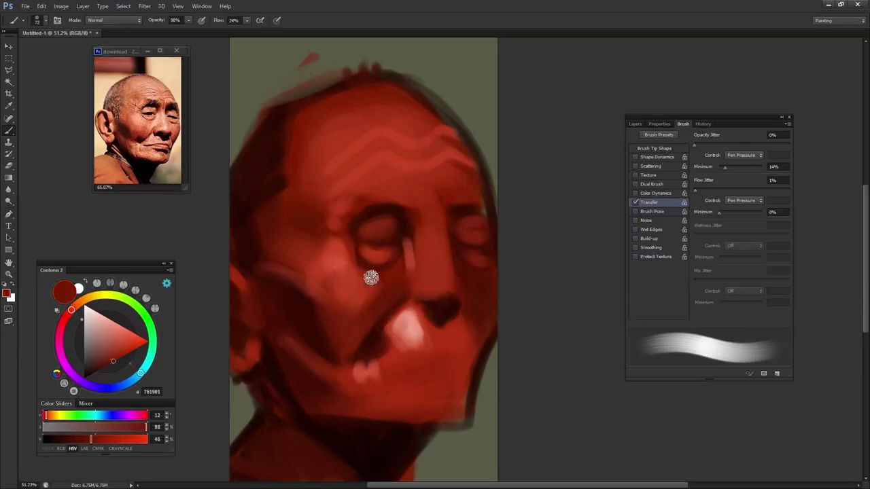
{"action": "left_click", "coordinate": [367, 291], "text": "alt"}
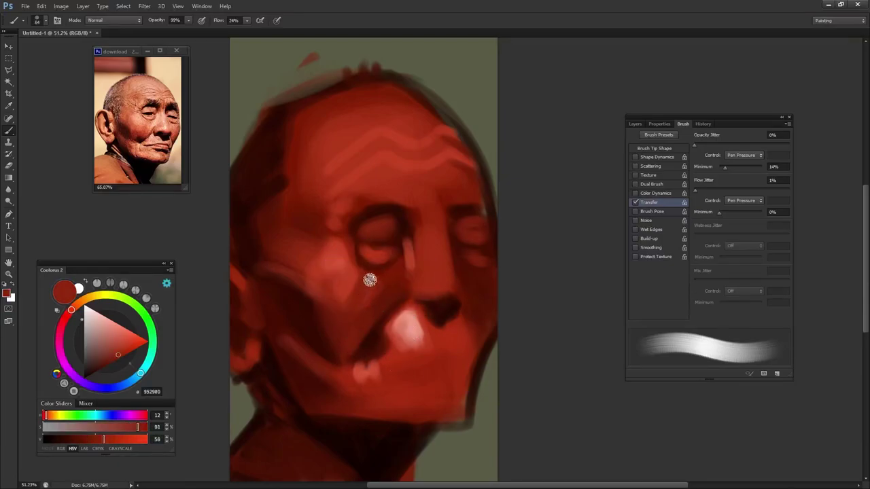
{"action": "left_click", "coordinate": [334, 268], "text": "alt"}
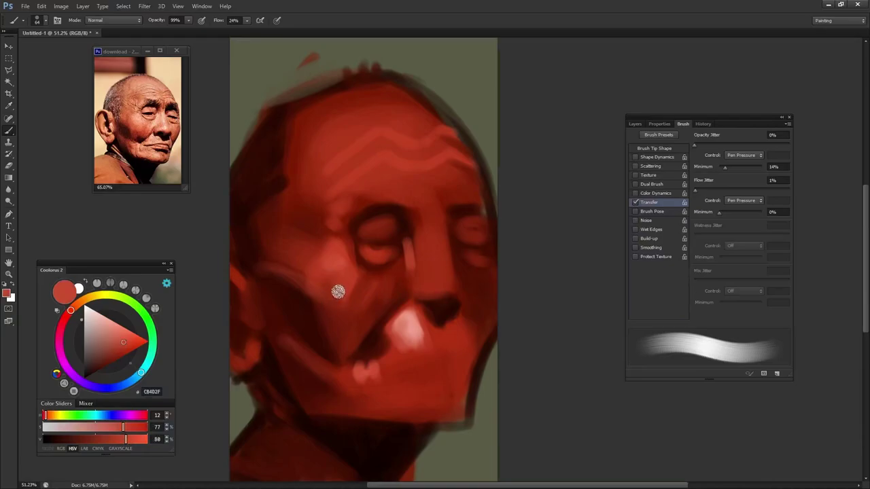
{"action": "left_click_drag", "start_coordinate": [324, 272], "coordinate": [317, 277]}
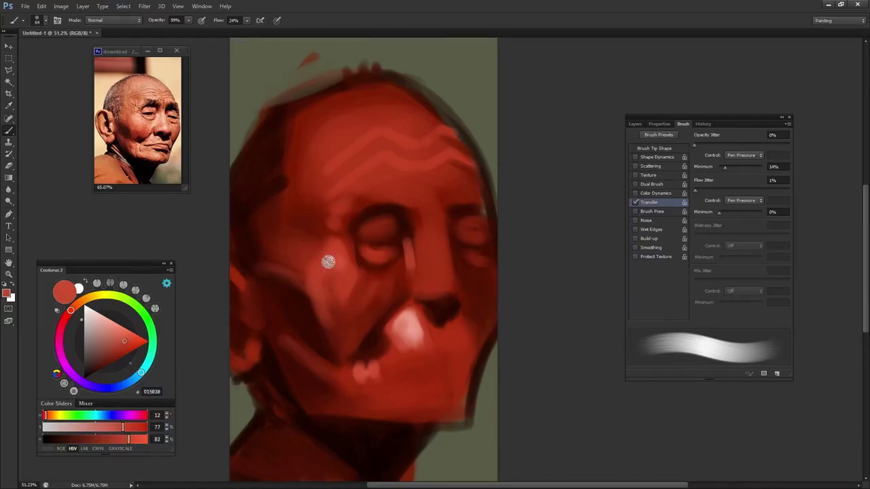
Step: Dab saturated red FF3100 onto the cheek and darken the patch's left edge
{"action": "left_click", "coordinate": [148, 341]}
{"action": "left_click_drag", "start_coordinate": [339, 255], "coordinate": [307, 282]}
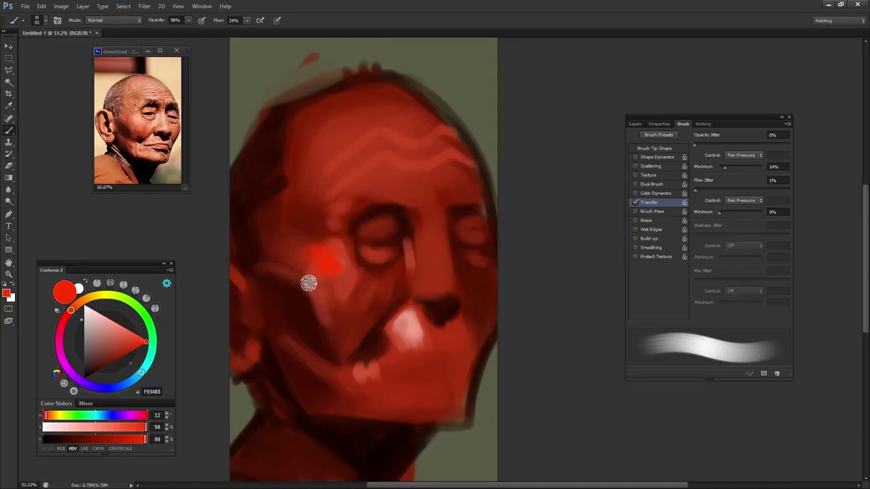
{"action": "left_click", "coordinate": [310, 227], "text": "alt"}
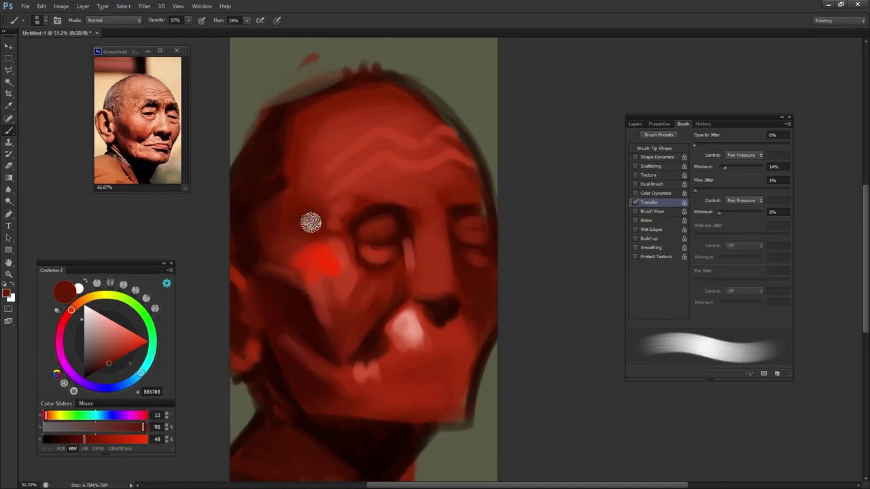
{"action": "left_click_drag", "start_coordinate": [309, 241], "coordinate": [297, 262]}
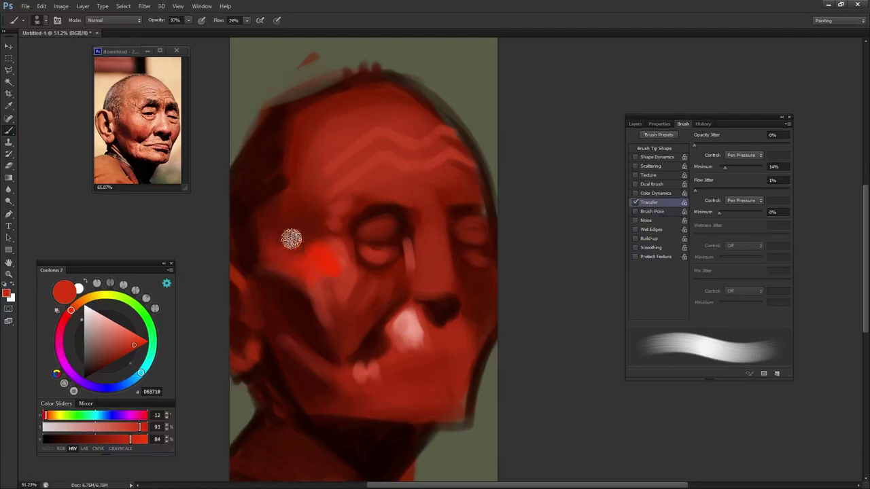
{"action": "left_click", "coordinate": [272, 248], "text": "alt"}
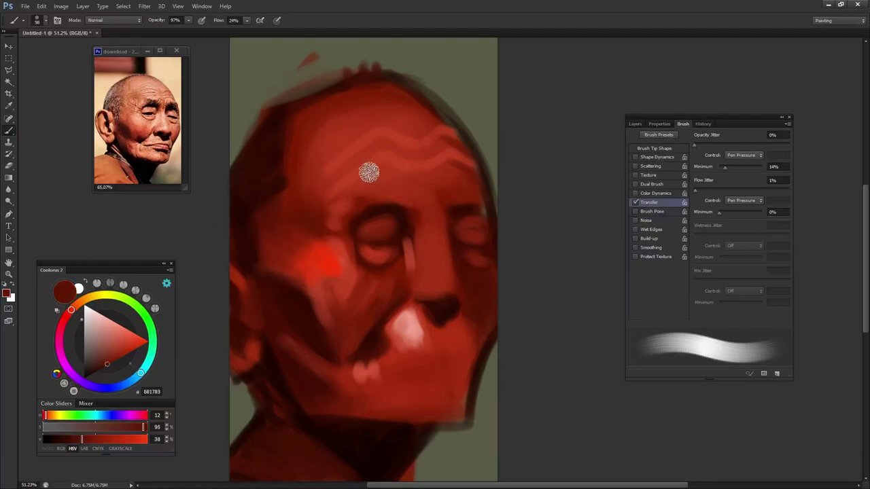
Step: Paint a dark brown vertical stroke between the eyes to define the brow
{"action": "left_click", "coordinate": [325, 261], "text": "alt"}
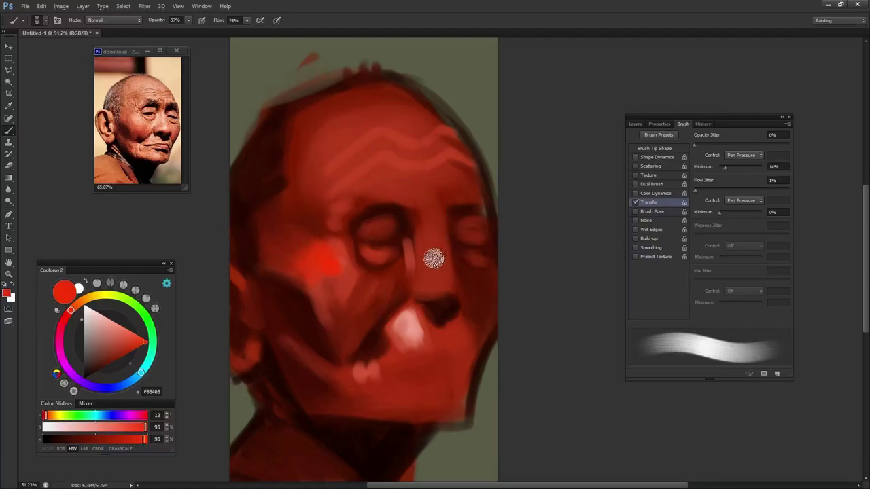
{"action": "left_click", "coordinate": [411, 221], "text": "alt"}
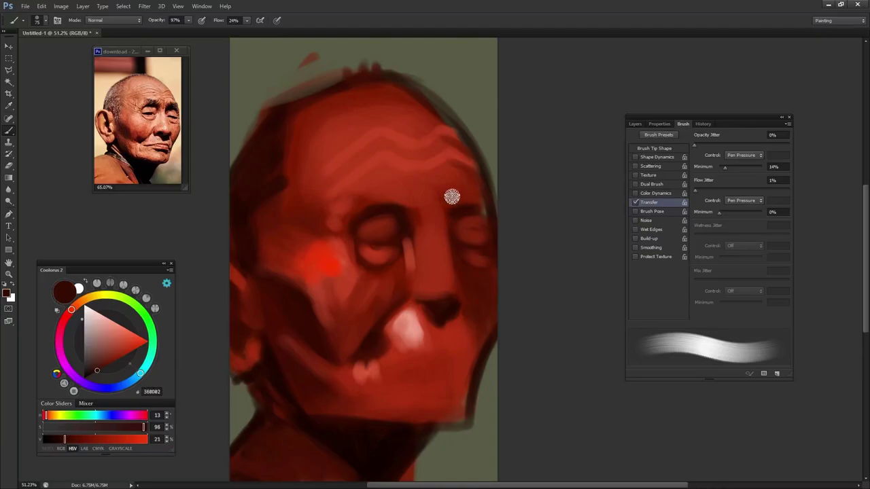
{"action": "left_click", "coordinate": [415, 221], "text": "alt"}
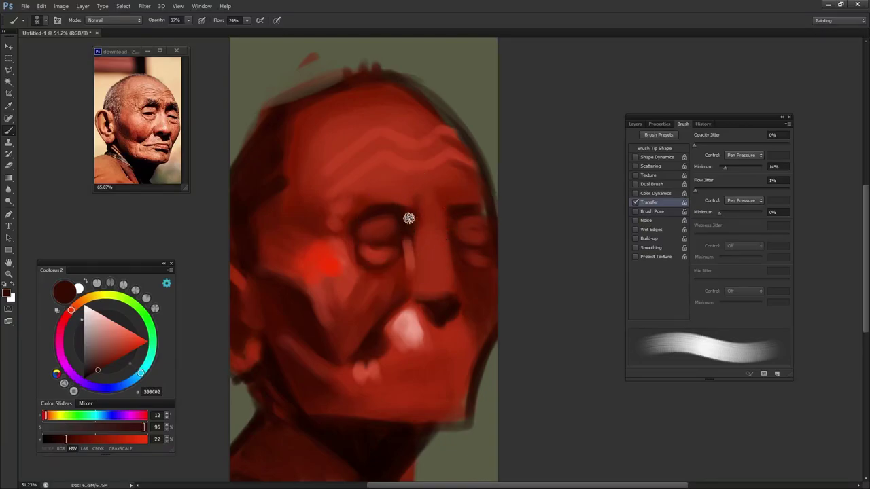
{"action": "left_click_drag", "start_coordinate": [429, 227], "coordinate": [427, 200]}
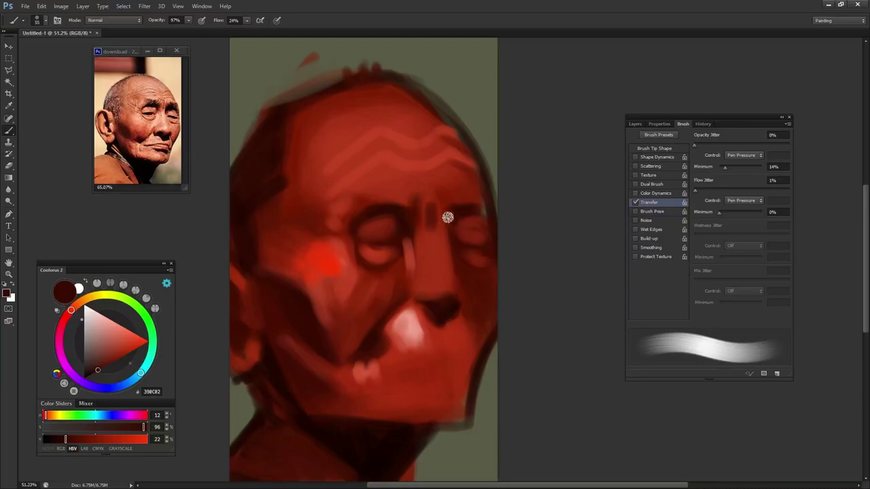
{"action": "left_click", "coordinate": [424, 210], "text": "alt"}
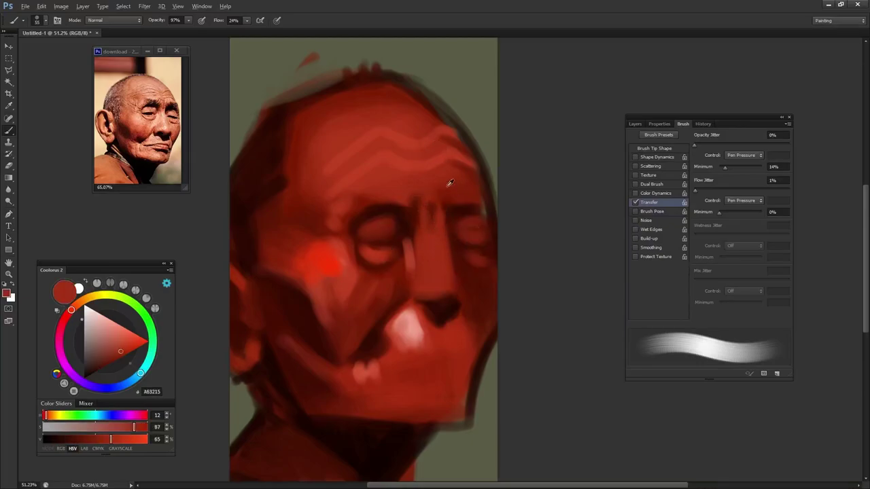
{"action": "left_click", "coordinate": [398, 208], "text": "alt"}
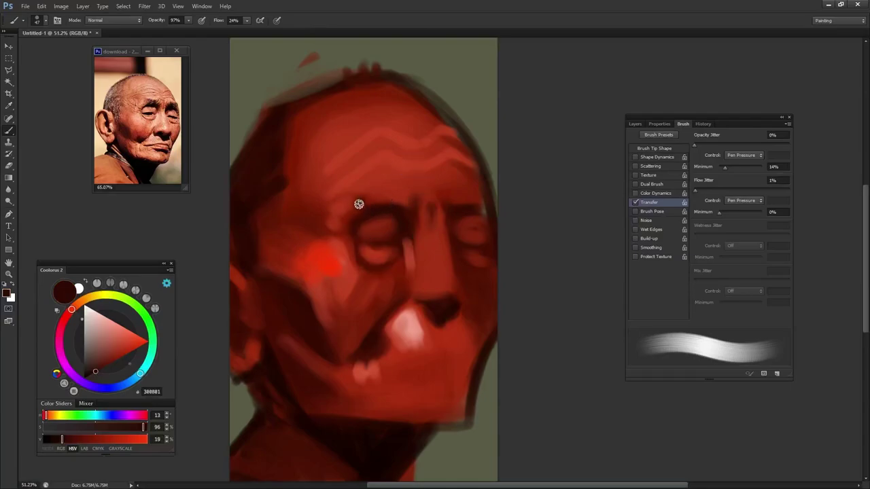
Step: Add a bright red highlight in the eye and outline it with a darker 35 px stroke
{"action": "left_click", "coordinate": [368, 199], "text": "alt"}
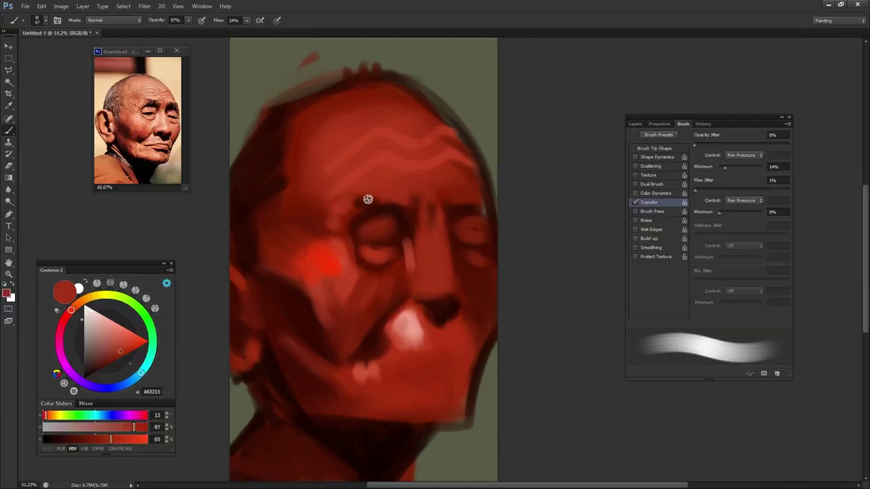
{"action": "left_click", "coordinate": [476, 201], "text": "alt"}
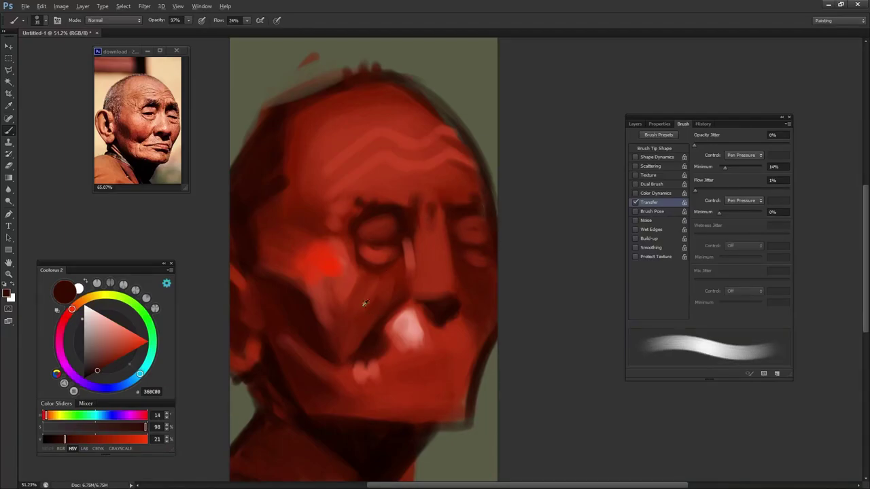
{"action": "left_click", "coordinate": [321, 265], "text": "alt"}
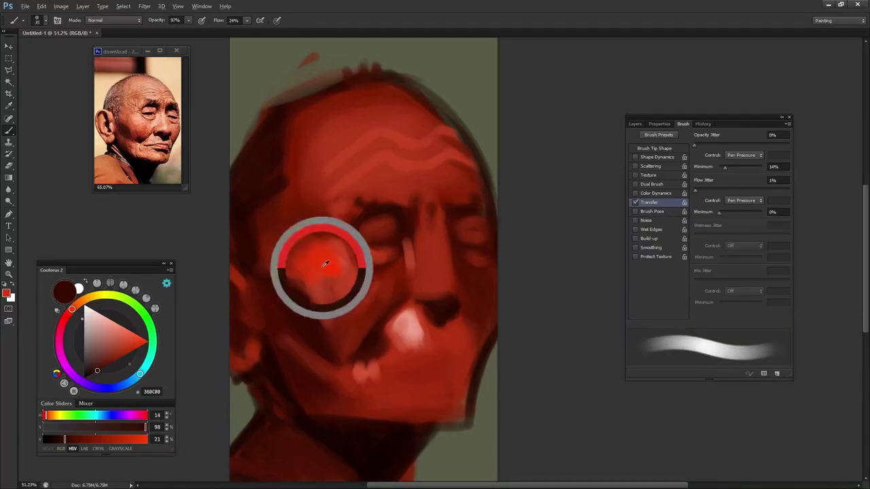
{"action": "left_click", "coordinate": [368, 229]}
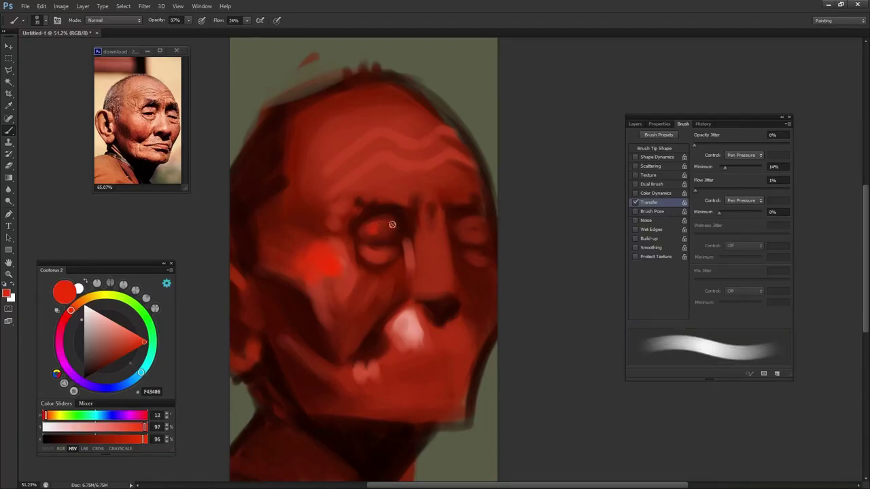
{"action": "left_click", "coordinate": [464, 211], "text": "alt"}
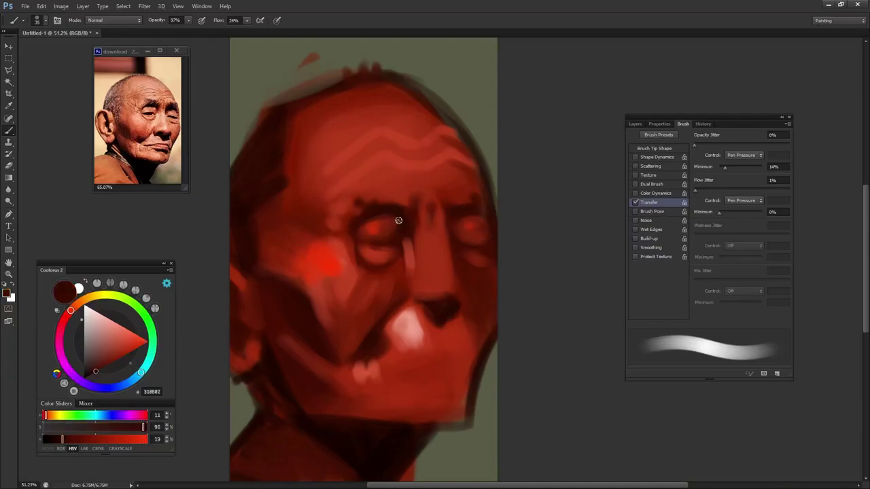
{"action": "left_click_drag", "start_coordinate": [375, 235], "coordinate": [372, 246]}
{"action": "left_click_drag", "start_coordinate": [373, 242], "coordinate": [384, 244]}
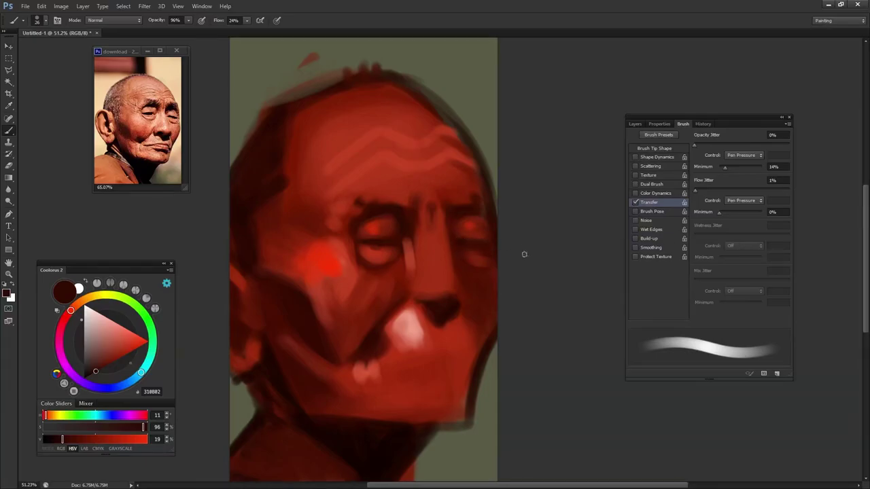
Step: Blend mid red into the pale patch below the nose and resize the brush to 46 px
{"action": "left_click", "coordinate": [424, 340], "text": "alt"}
{"action": "left_click_drag", "start_coordinate": [404, 334], "coordinate": [412, 311]}
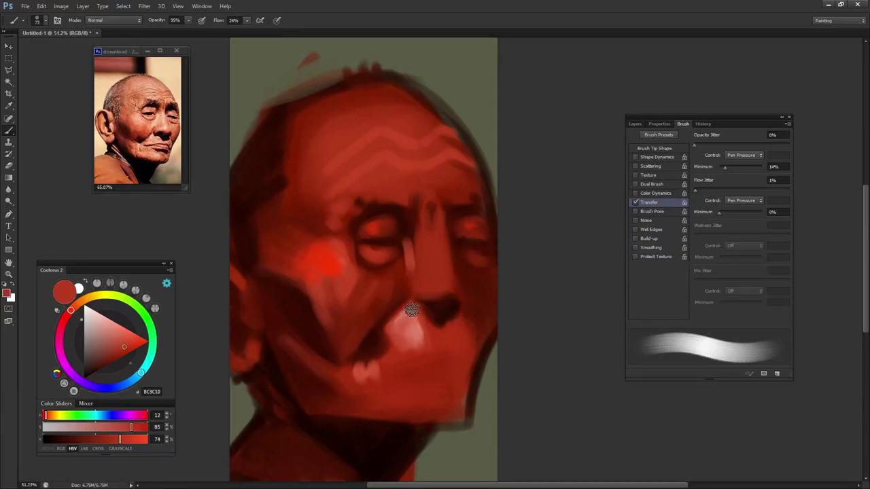
{"action": "left_click", "coordinate": [402, 319], "text": "alt"}
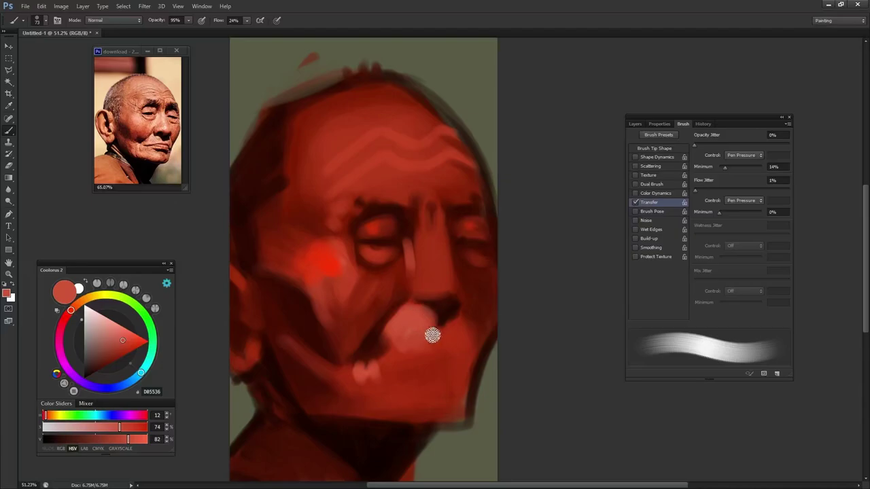
{"action": "left_click", "coordinate": [440, 308], "text": "alt"}
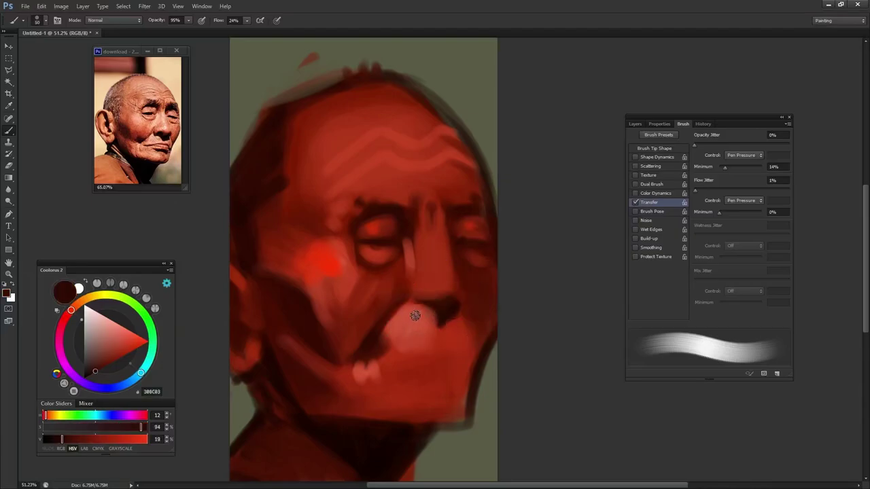
{"action": "right_click", "coordinate": [414, 306], "text": "alt"}
Step: Sample lip colour CD5537 and set a 34 px brush with a harder edge
{"action": "left_click", "coordinate": [394, 330], "text": "alt"}
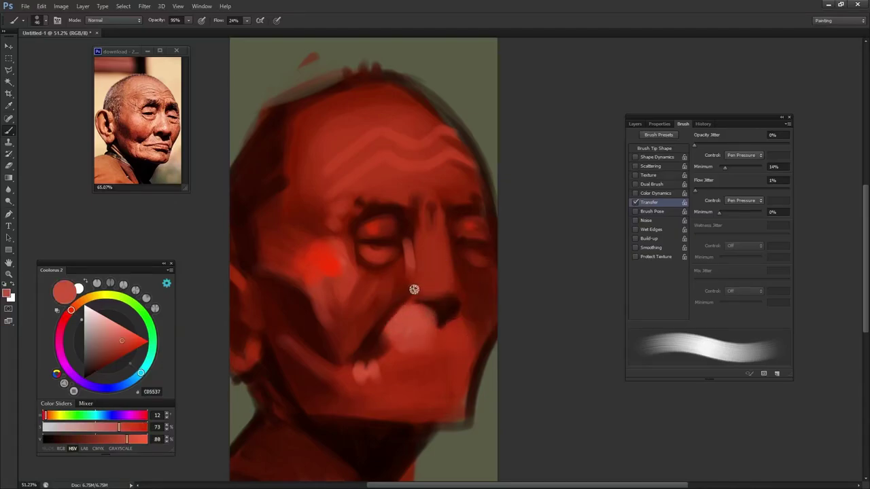
{"action": "right_click", "coordinate": [413, 286], "text": "alt"}
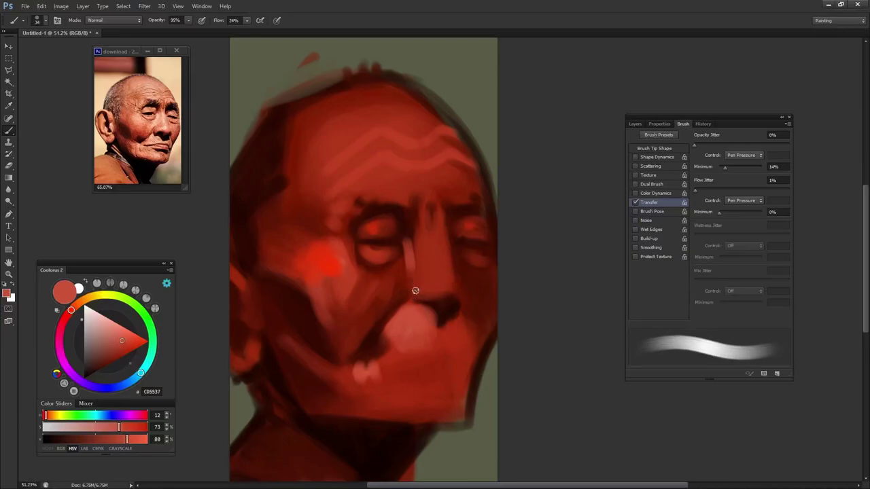
{"action": "right_click", "coordinate": [416, 269], "text": "alt"}
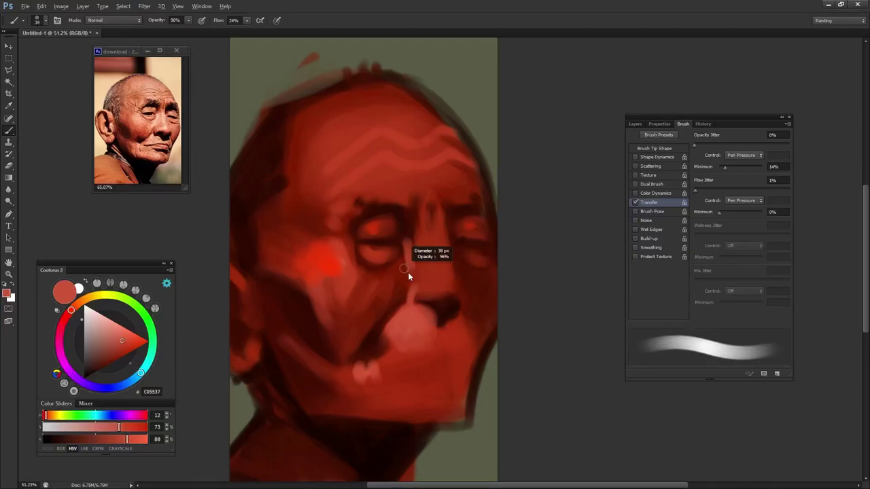
{"action": "left_click", "coordinate": [399, 275], "text": "alt"}
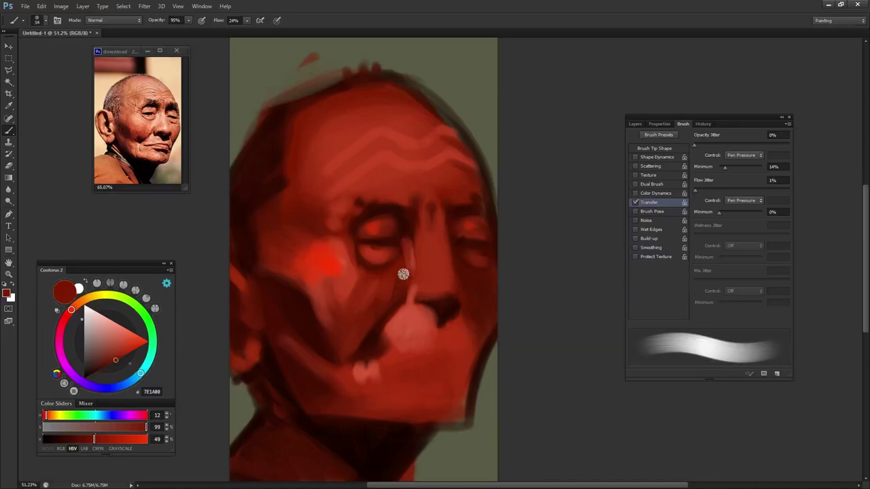
{"action": "left_click", "coordinate": [408, 248], "text": "alt"}
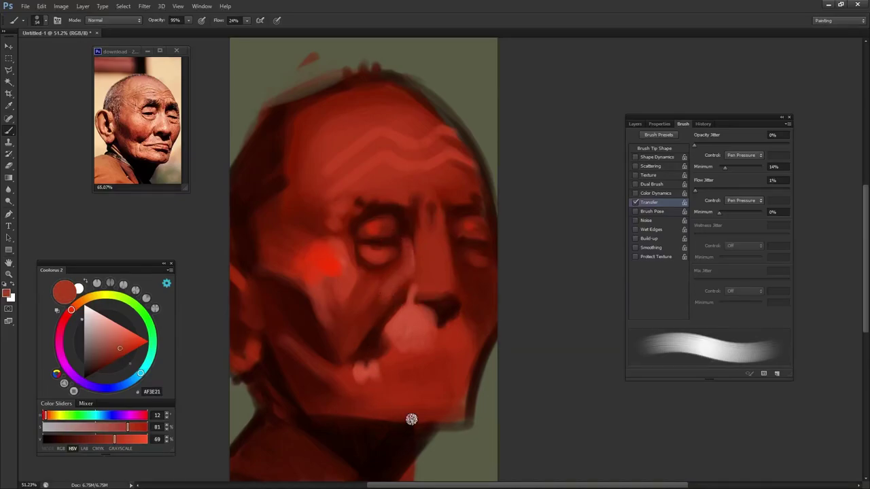
{"action": "right_click", "coordinate": [465, 264], "text": "alt"}
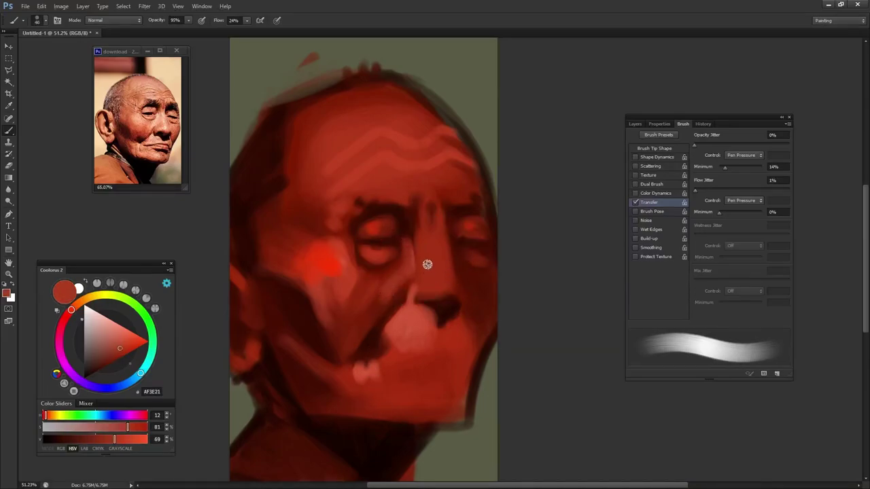
Step: Paint a coral FE8364 stroke along the nose bridge, then pick light pink at 97% opacity
{"action": "left_click", "coordinate": [413, 228], "text": "alt"}
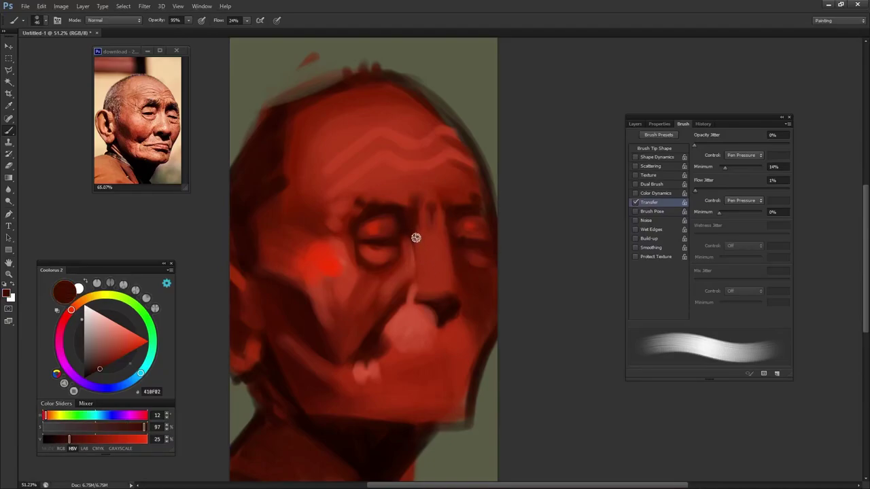
{"action": "left_click", "coordinate": [408, 331], "text": "alt"}
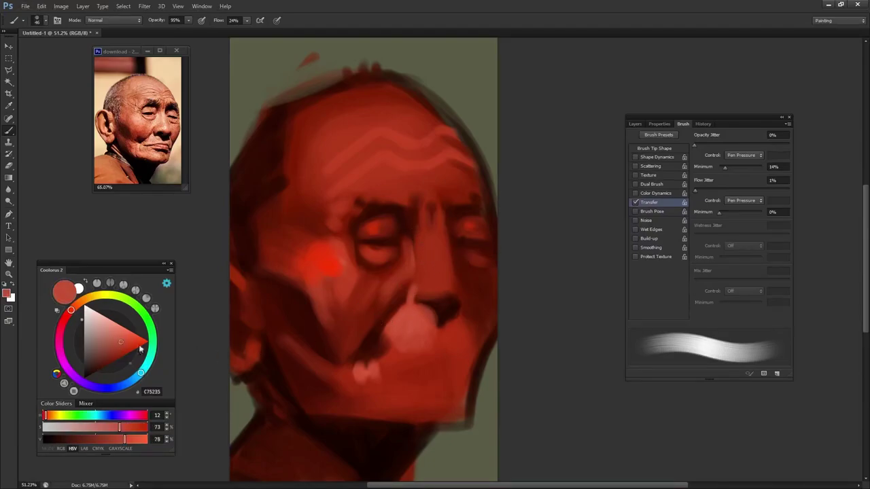
{"action": "left_click", "coordinate": [123, 329]}
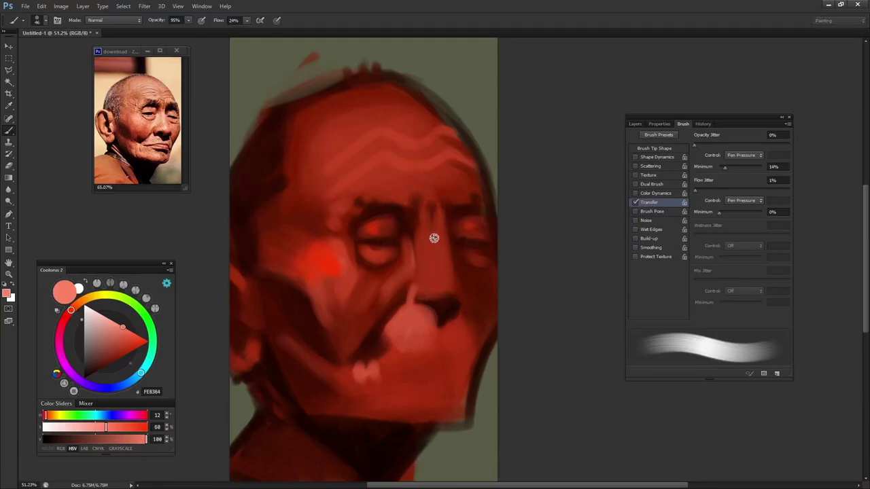
{"action": "left_click_drag", "start_coordinate": [428, 229], "coordinate": [435, 276]}
{"action": "left_click", "coordinate": [435, 267], "text": "alt"}
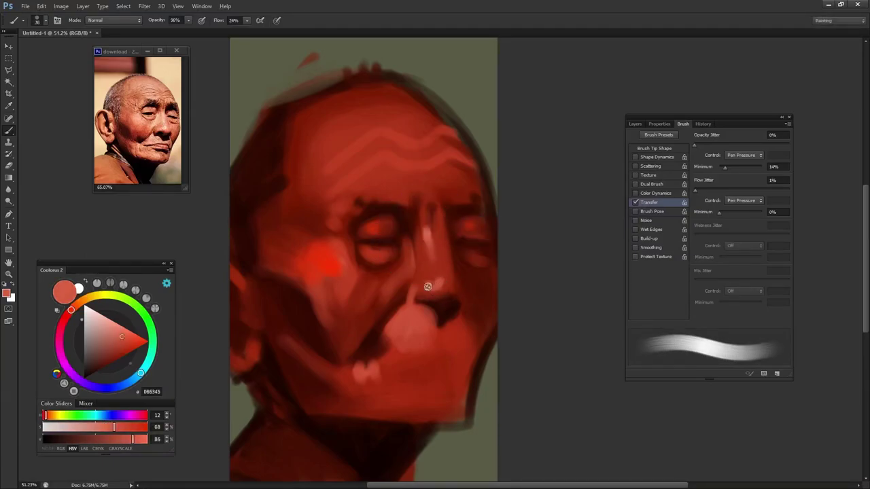
{"action": "left_click", "coordinate": [102, 315]}
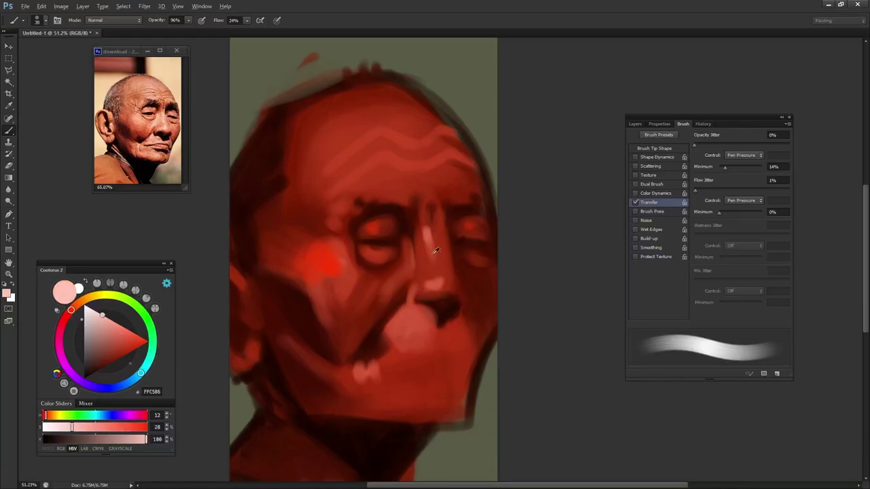
{"action": "key", "text": "9"}
{"action": "key", "text": "7"}
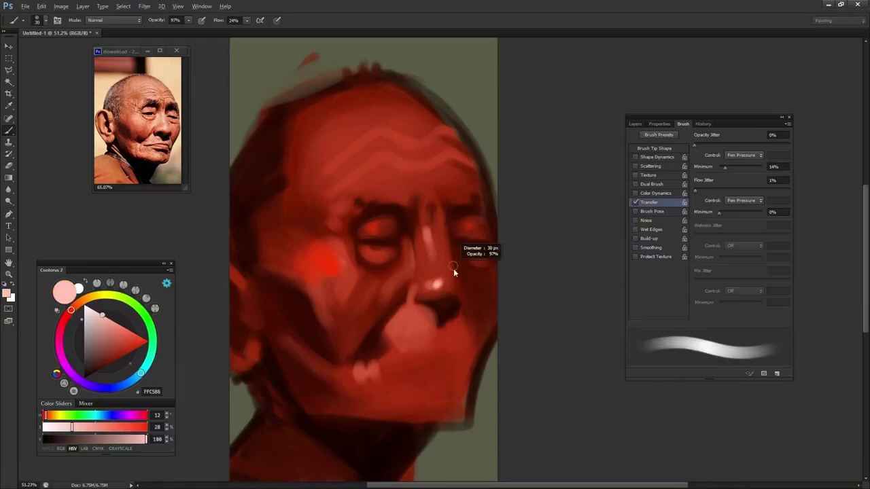
Step: Deepen the nostril shadow with dark maroon using a smaller brush
{"action": "left_click", "coordinate": [426, 282], "text": "alt"}
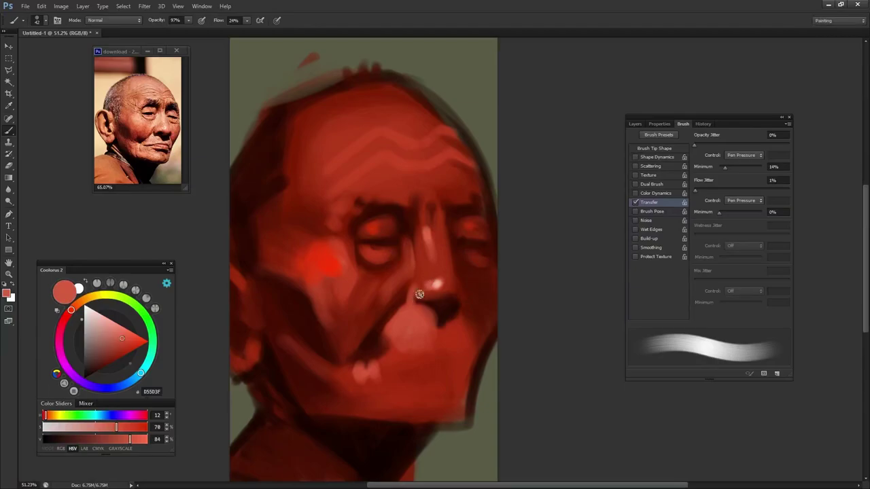
{"action": "left_click", "coordinate": [432, 298], "text": "alt"}
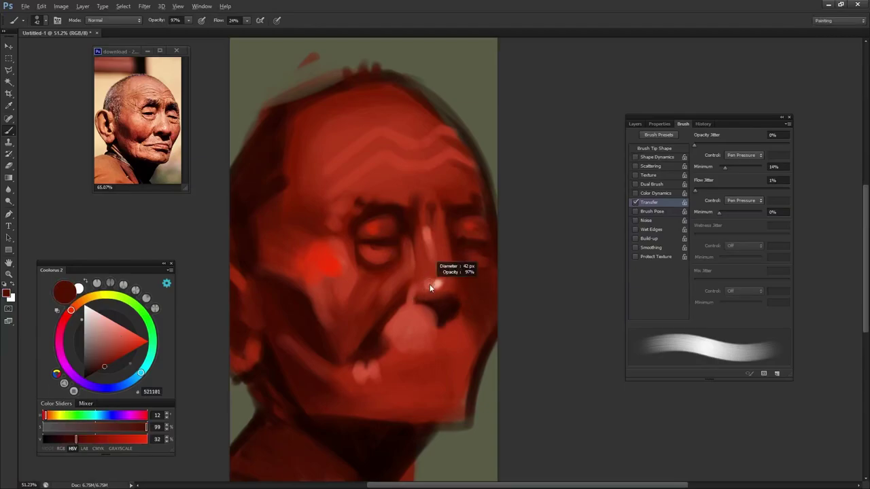
{"action": "mouse_move", "coordinate": [428, 289]}
{"action": "left_mouse_down"}
{"action": "mouse_move", "coordinate": [416, 290]}
{"action": "mouse_move", "coordinate": [445, 279]}
{"action": "left_mouse_up"}
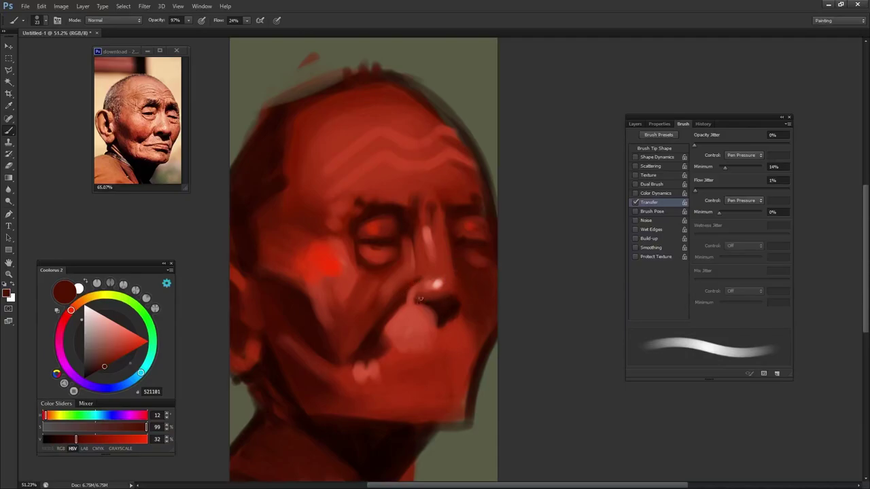
{"action": "left_click", "coordinate": [420, 294], "text": "alt"}
{"action": "left_click", "coordinate": [429, 301], "text": "alt"}
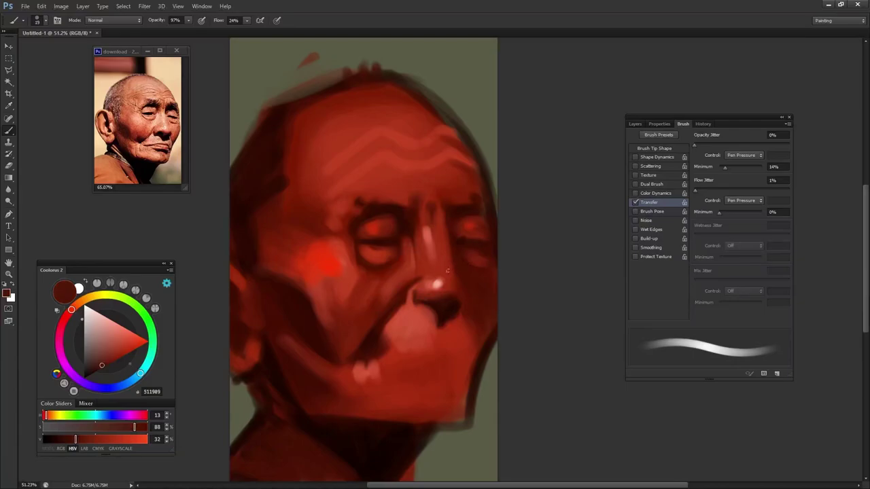
{"action": "left_click", "coordinate": [455, 284], "text": "alt"}
{"action": "left_click", "coordinate": [451, 292], "text": "alt"}
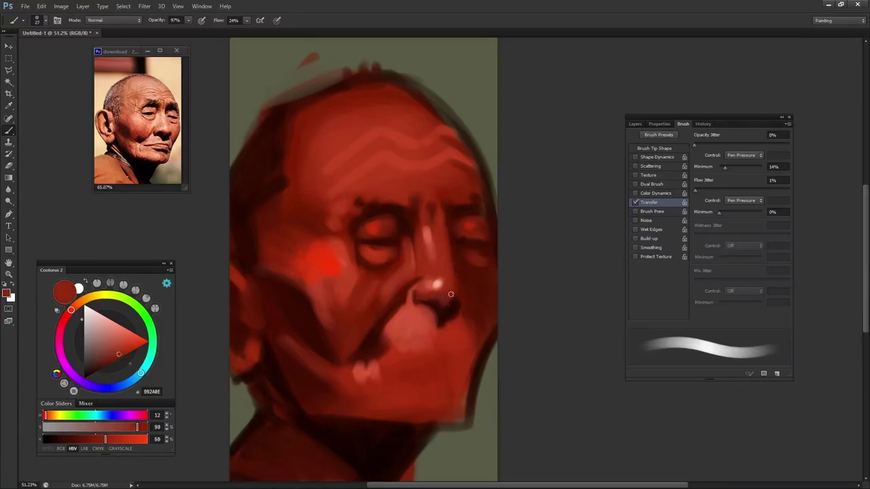
{"action": "left_click", "coordinate": [453, 310], "text": "alt"}
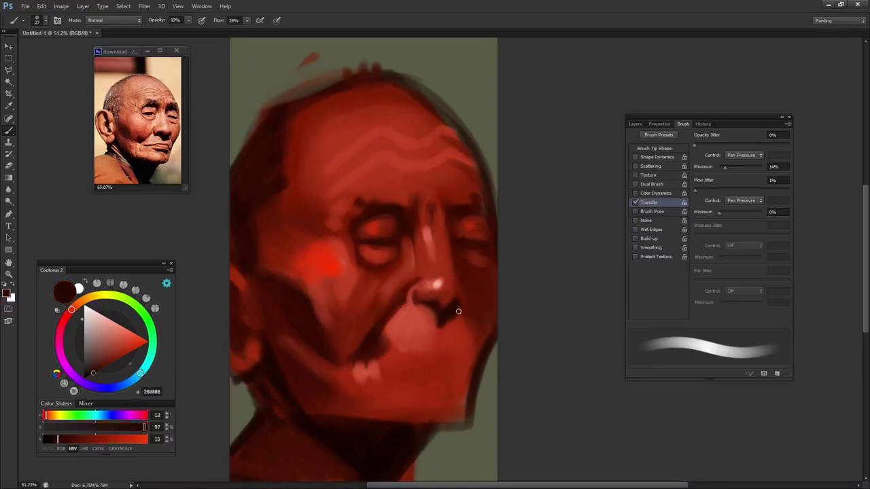
{"action": "key", "text": "alt"}
Step: Warm the left cheek with bright red and dab a lighter pink highlight on it
{"action": "left_click", "coordinate": [459, 272], "text": "alt"}
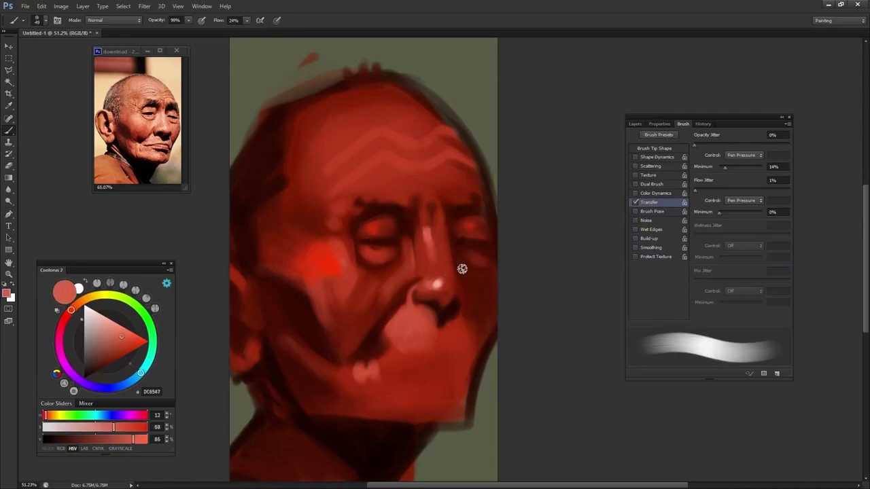
{"action": "left_click", "coordinate": [468, 277], "text": "alt"}
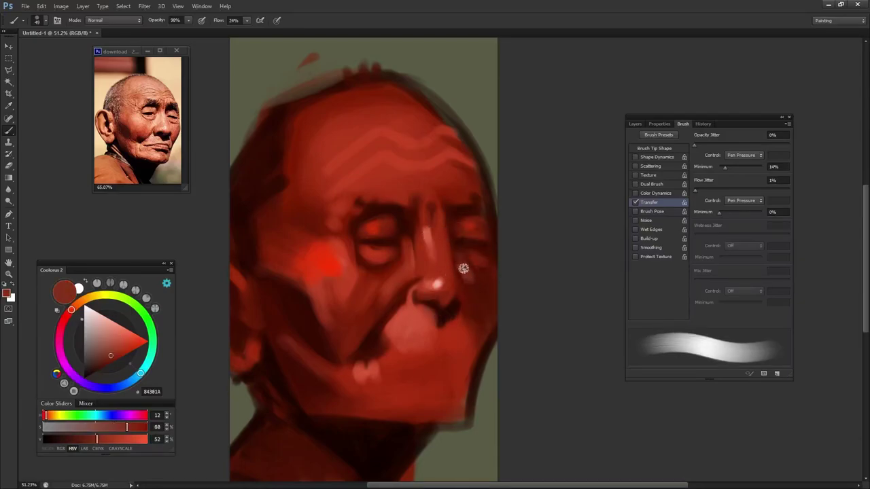
{"action": "left_click", "coordinate": [474, 259], "text": "alt"}
{"action": "left_click", "coordinate": [461, 250], "text": "alt"}
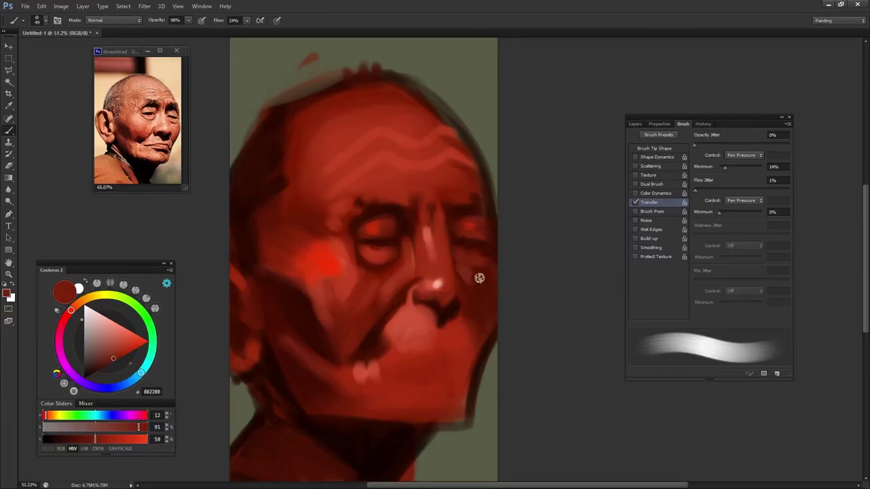
{"action": "left_click", "coordinate": [334, 262], "text": "alt"}
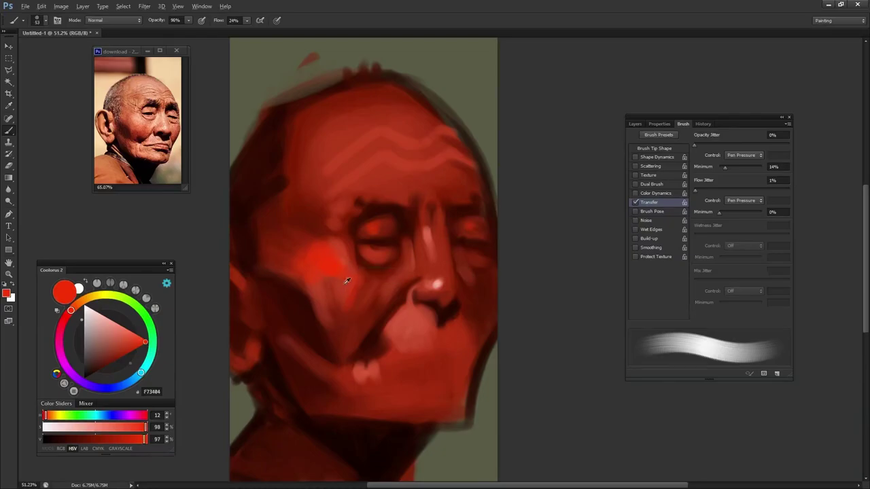
{"action": "left_click", "coordinate": [331, 278], "text": "alt"}
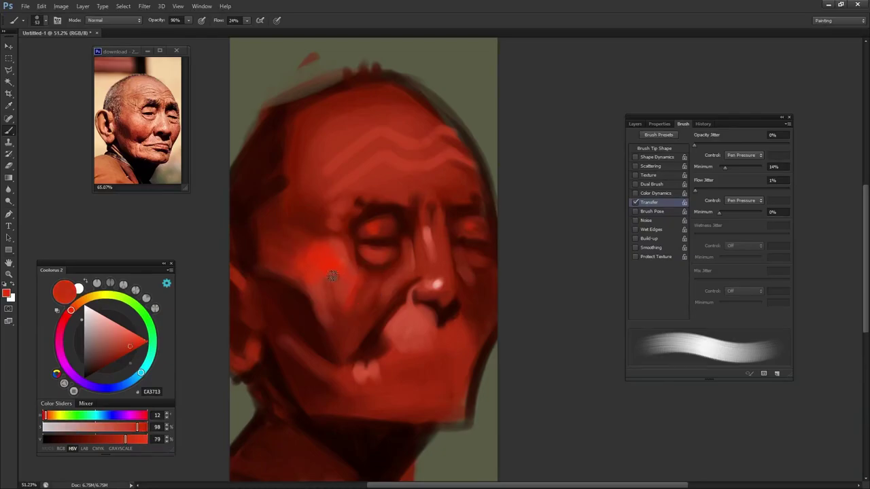
{"action": "left_click", "coordinate": [429, 229], "text": "alt"}
{"action": "left_click", "coordinate": [121, 326]}
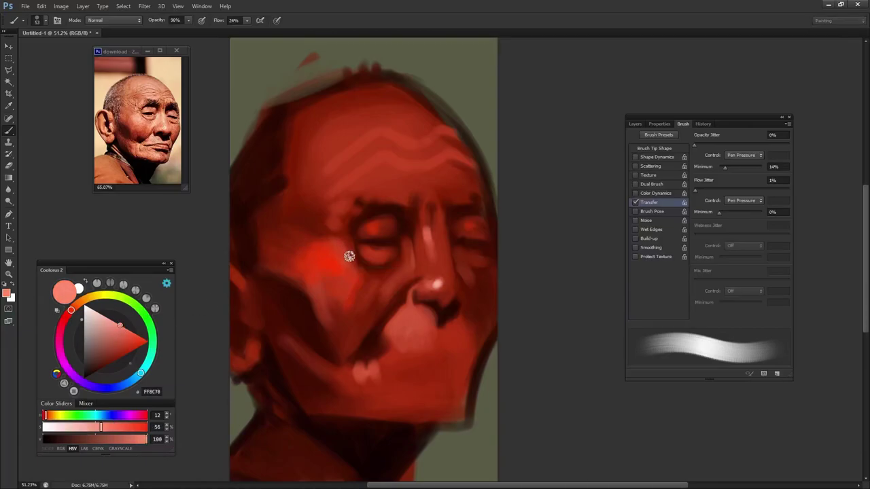
{"action": "left_click", "coordinate": [327, 250]}
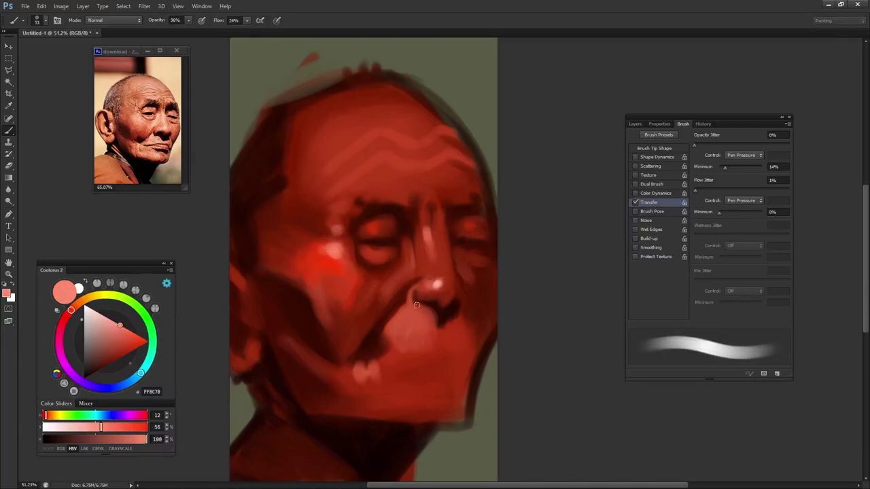
Step: Refine eye shading with darker reds, light red lids and a near-black brown
{"action": "left_click", "coordinate": [374, 229], "text": "alt"}
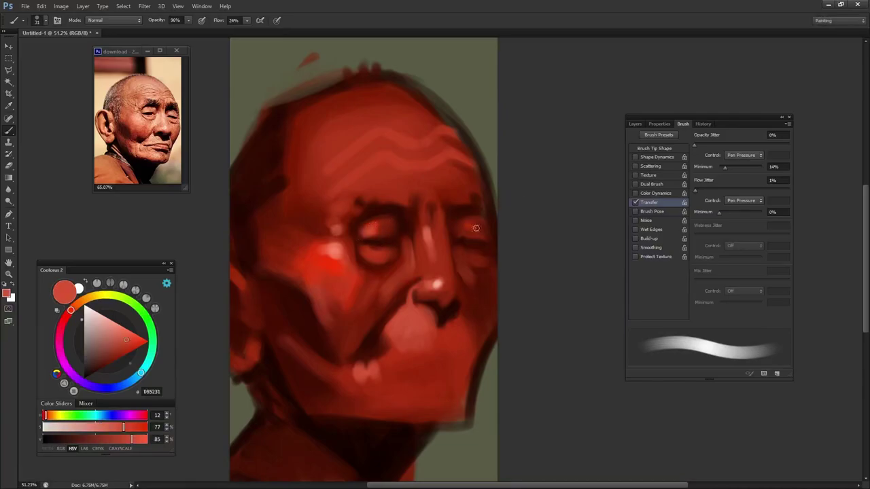
{"action": "left_click", "coordinate": [399, 211], "text": "alt"}
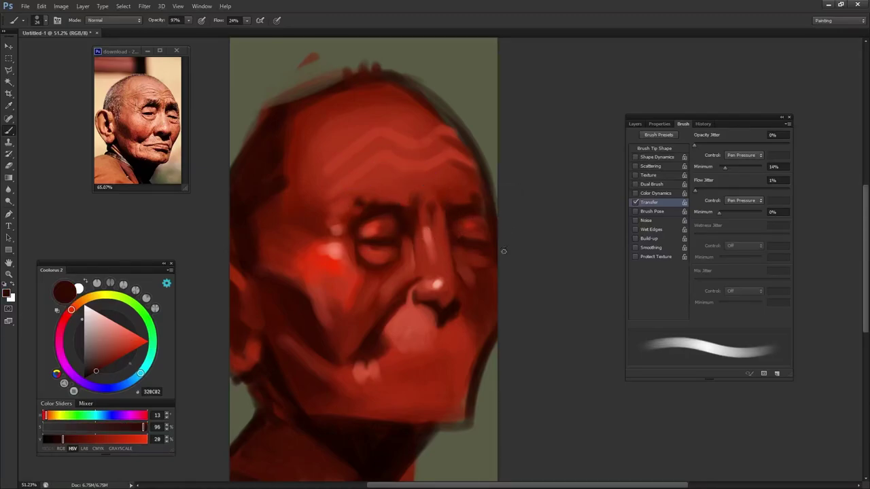
{"action": "left_click", "coordinate": [335, 244], "text": "alt"}
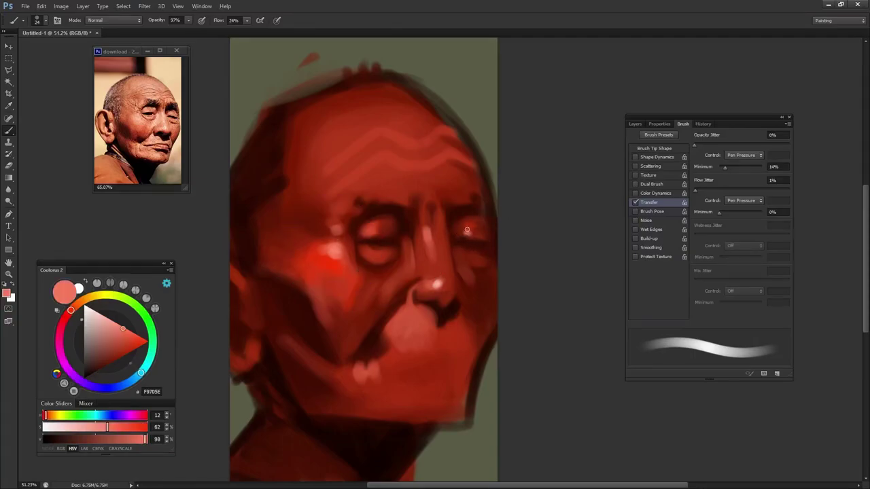
{"action": "left_click", "coordinate": [379, 227], "text": "alt"}
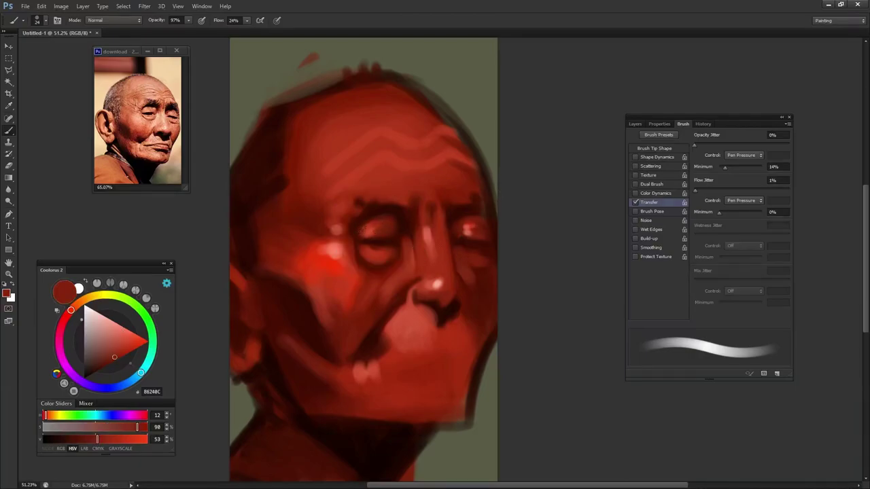
{"action": "left_click", "coordinate": [469, 228], "text": "alt"}
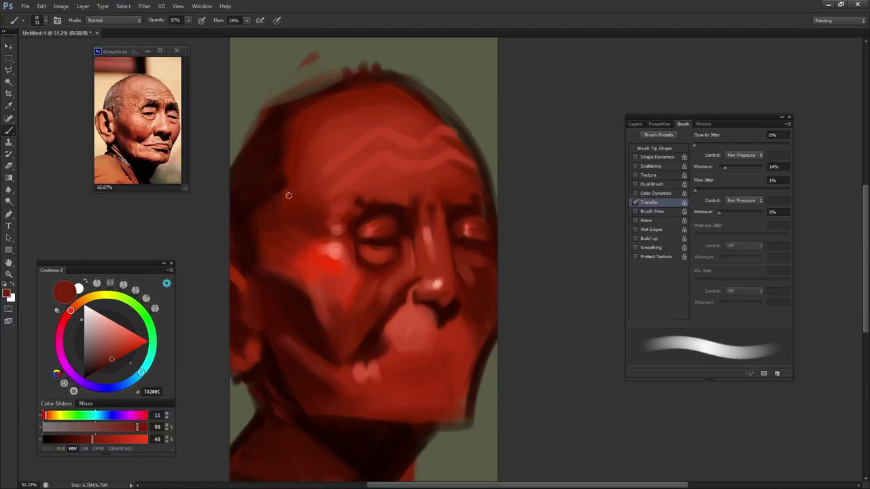
{"action": "left_click", "coordinate": [349, 232], "text": "alt"}
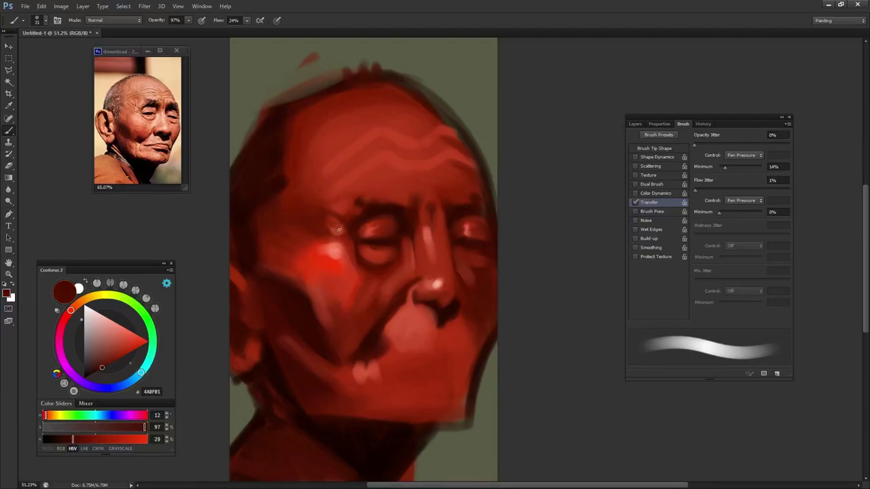
Step: Paint a pink highlight on the upper lip using pink sampled from the cheek
{"action": "left_click", "coordinate": [337, 211], "text": "alt"}
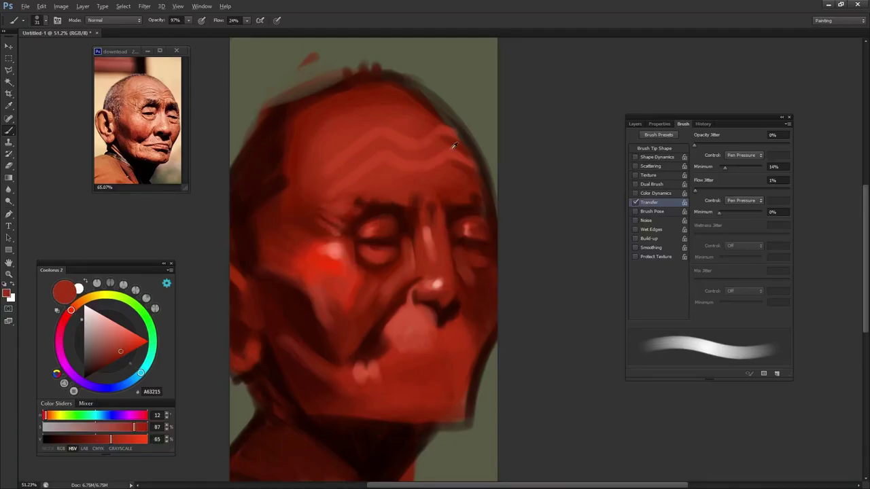
{"action": "left_click", "coordinate": [487, 219], "text": "alt"}
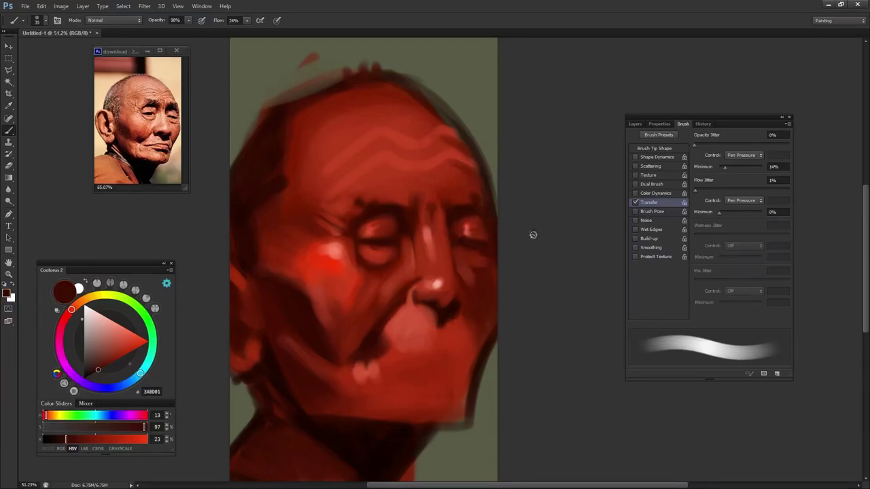
{"action": "left_click", "coordinate": [429, 300], "text": "alt"}
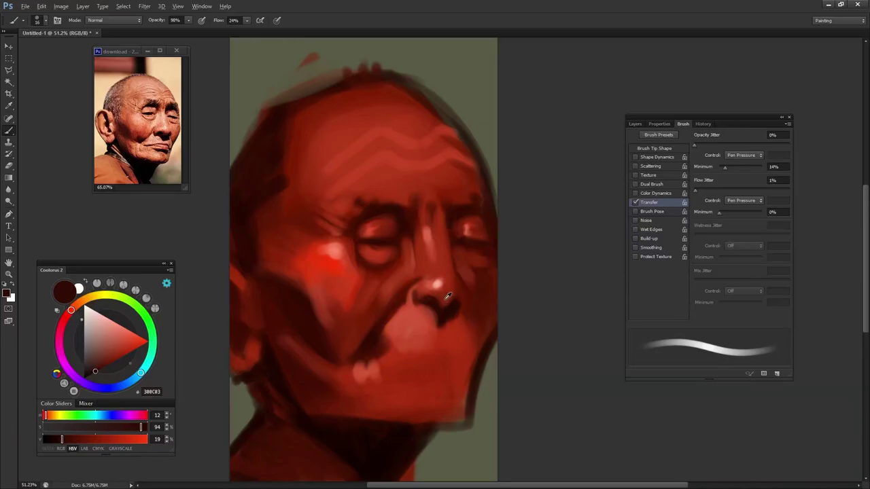
{"action": "left_click", "coordinate": [427, 412], "text": "alt"}
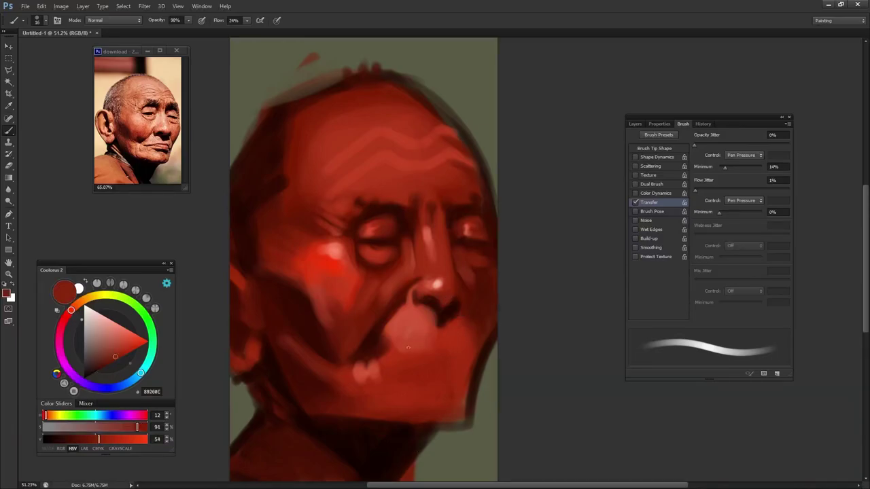
{"action": "left_click", "coordinate": [335, 251], "text": "alt"}
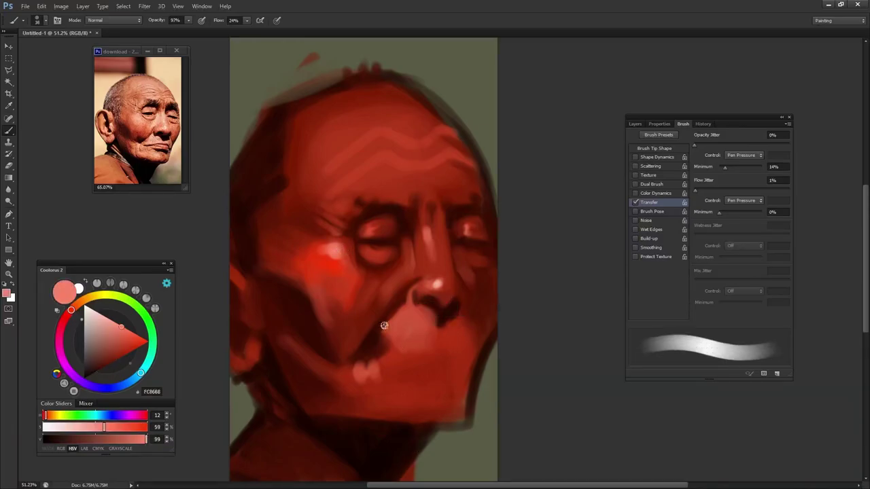
{"action": "left_click_drag", "start_coordinate": [407, 311], "coordinate": [405, 321]}
{"action": "left_click", "coordinate": [408, 318], "text": "alt"}
Step: Stroke light red on the lower lip and chin, then draw a dark mouth line at 100% opacity
{"action": "left_click", "coordinate": [442, 316], "text": "alt"}
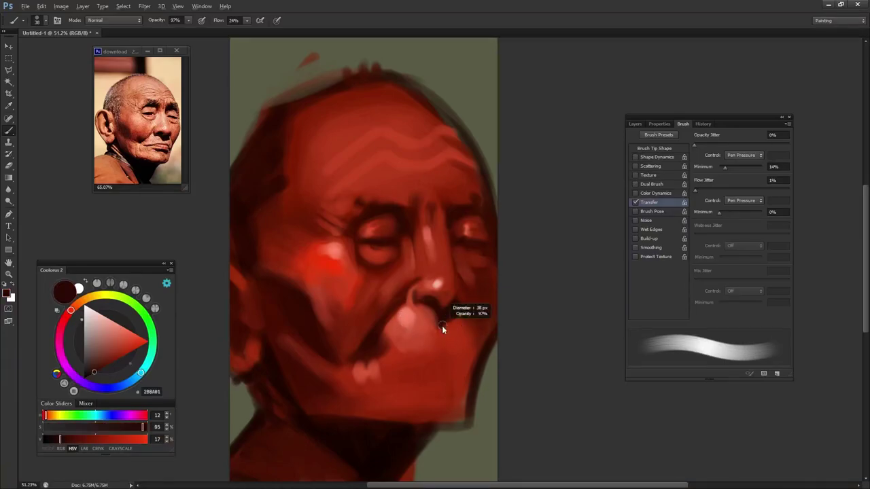
{"action": "left_click", "coordinate": [380, 359], "text": "alt"}
{"action": "left_click_drag", "start_coordinate": [380, 359], "coordinate": [375, 346]}
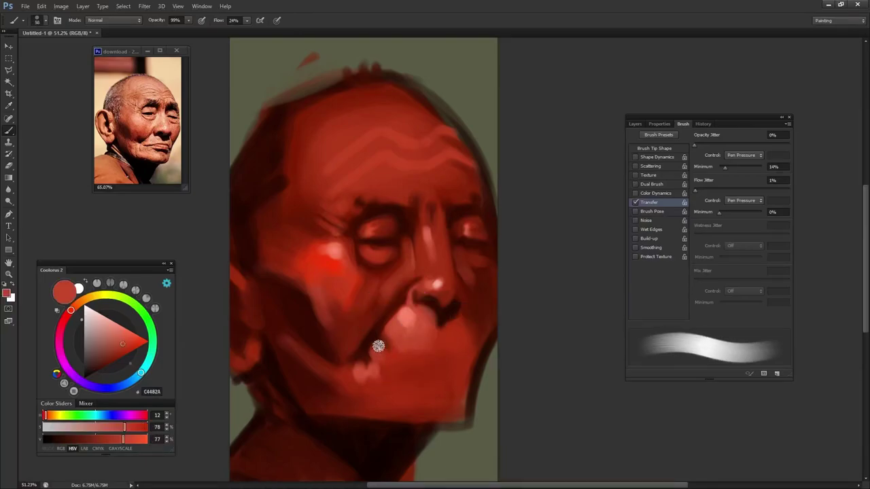
{"action": "key", "text": "0"}
{"action": "left_click", "coordinate": [428, 327], "text": "alt"}
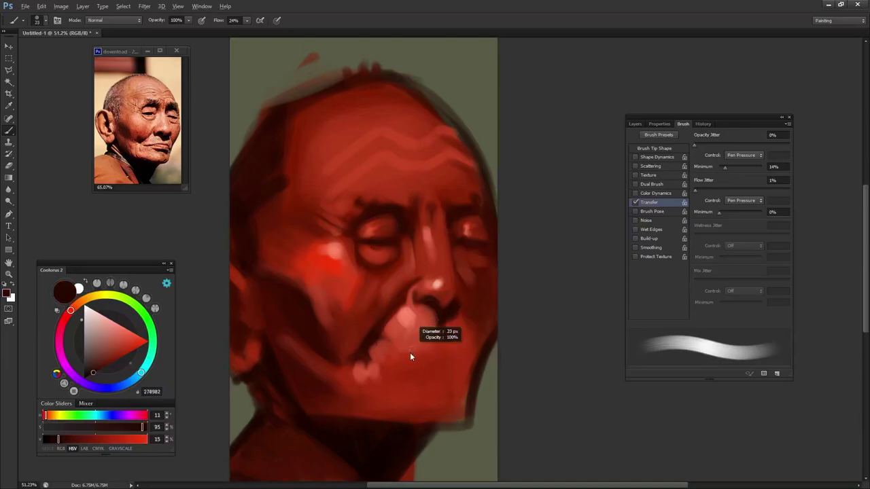
{"action": "key", "text": "9"}
{"action": "key", "text": "9"}
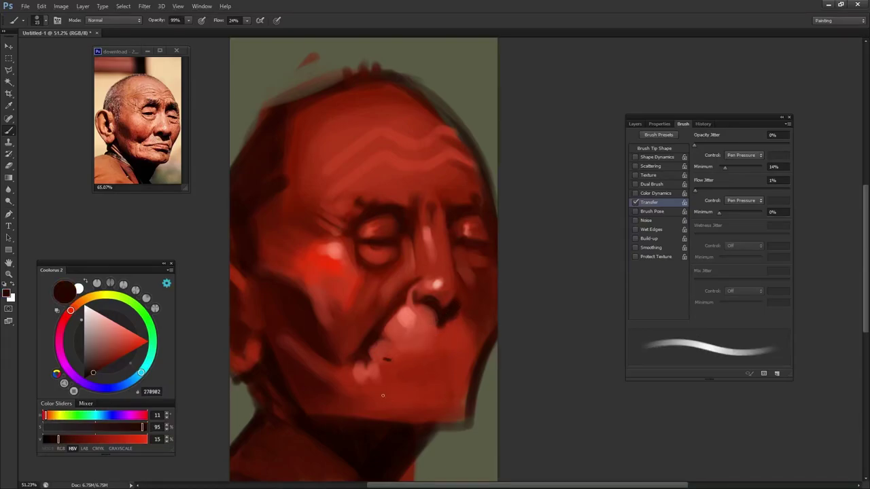
{"action": "key", "text": "bracketright"}
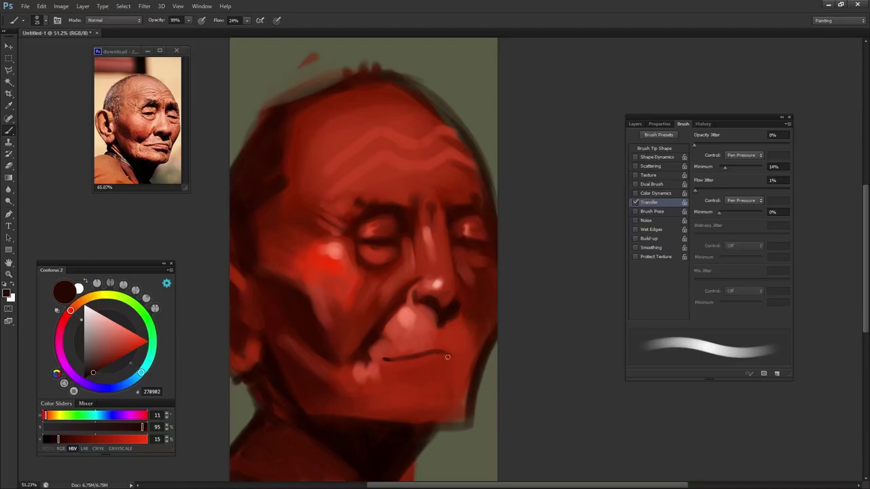
Step: Extend the dark mouth line to the right and paint pale pink over the chin and lower lip
{"action": "left_click_drag", "start_coordinate": [453, 352], "coordinate": [468, 359]}
{"action": "left_click_drag", "start_coordinate": [476, 330], "coordinate": [439, 340]}
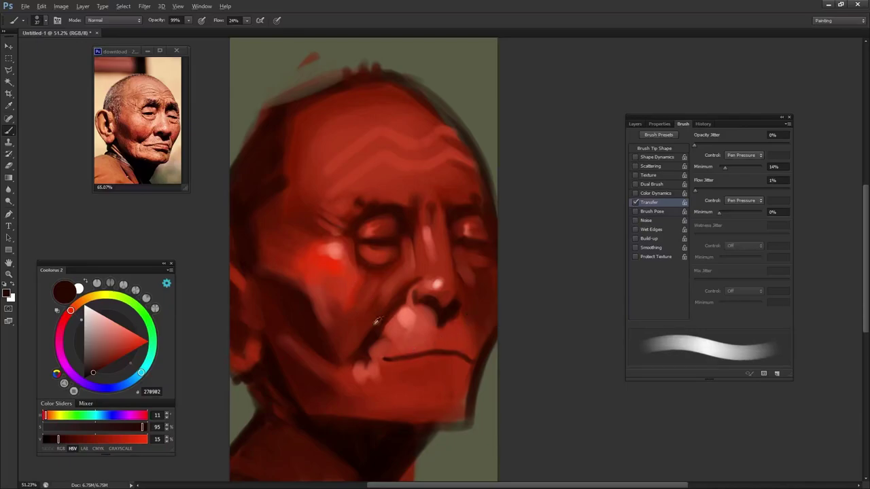
{"action": "left_click", "coordinate": [354, 295], "text": "alt"}
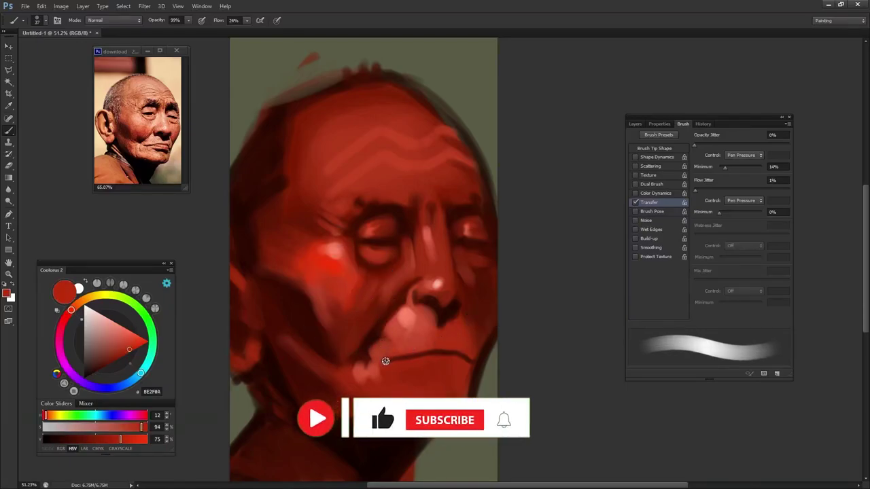
{"action": "left_click", "coordinate": [407, 314], "text": "alt"}
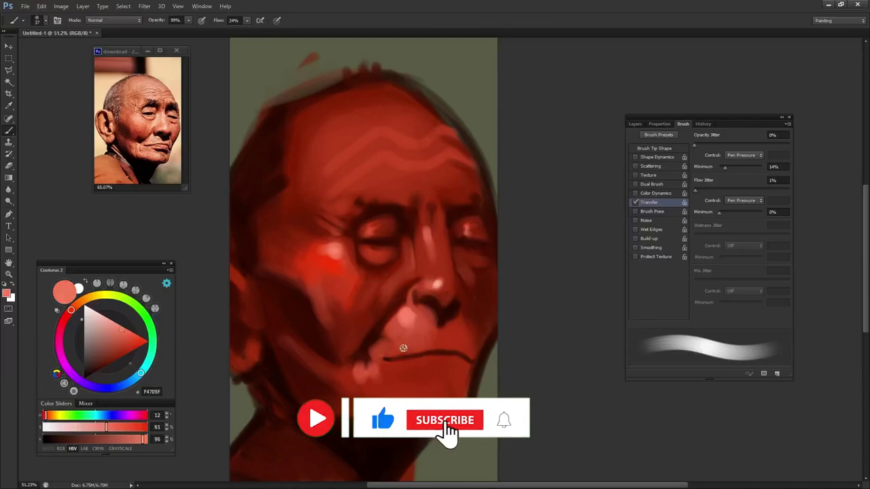
{"action": "mouse_move", "coordinate": [400, 328]}
{"action": "left_mouse_down"}
{"action": "mouse_move", "coordinate": [408, 334]}
{"action": "mouse_move", "coordinate": [387, 353]}
{"action": "left_mouse_up"}
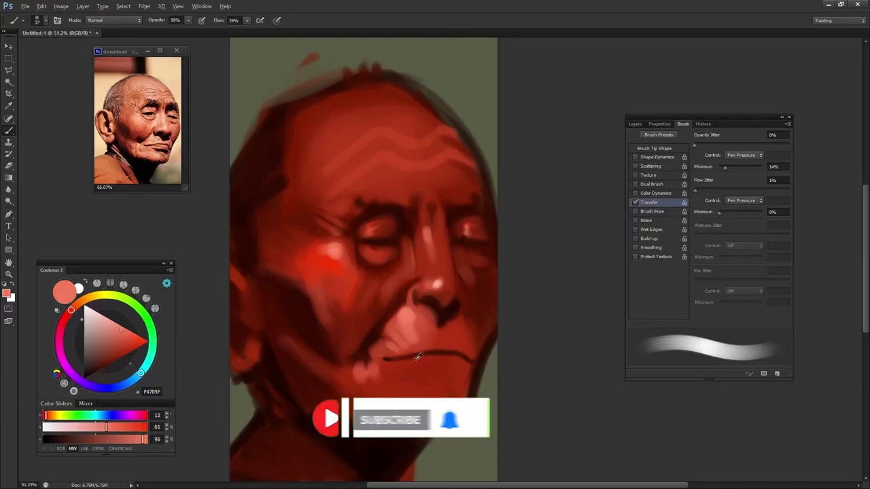
Step: Redraw the dark, slightly rising mouth line and brighten the lower lip with bright red strokes
{"action": "left_click", "coordinate": [419, 368], "text": "alt"}
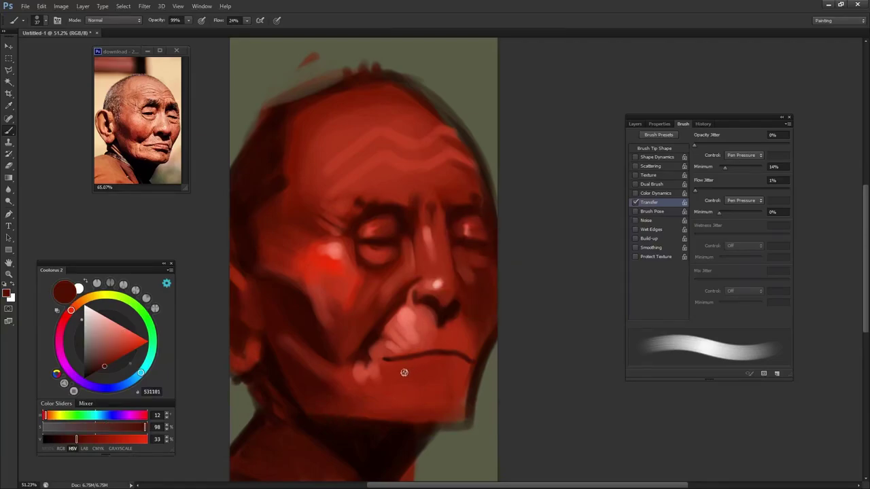
{"action": "mouse_move", "coordinate": [388, 358]}
{"action": "left_mouse_down"}
{"action": "mouse_move", "coordinate": [431, 352]}
{"action": "mouse_move", "coordinate": [471, 363]}
{"action": "left_mouse_up"}
{"action": "left_click", "coordinate": [339, 257], "text": "alt"}
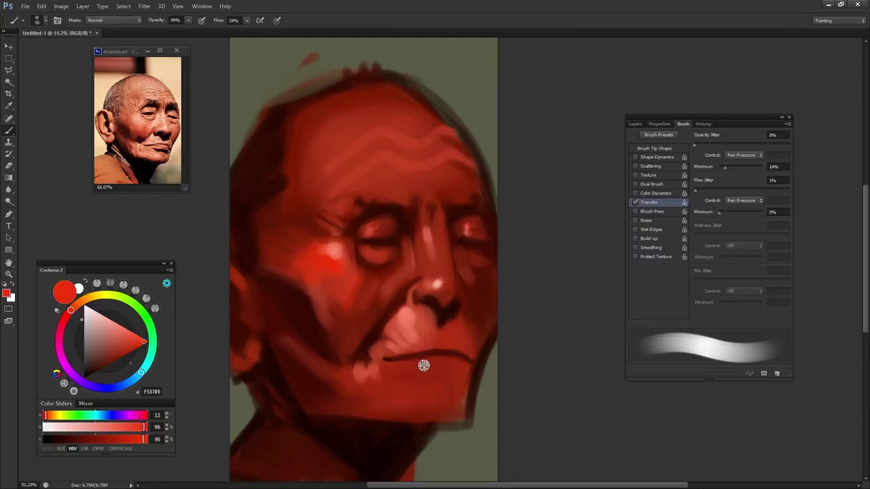
{"action": "left_click_drag", "start_coordinate": [421, 360], "coordinate": [445, 361]}
{"action": "left_click", "coordinate": [467, 352], "text": "alt"}
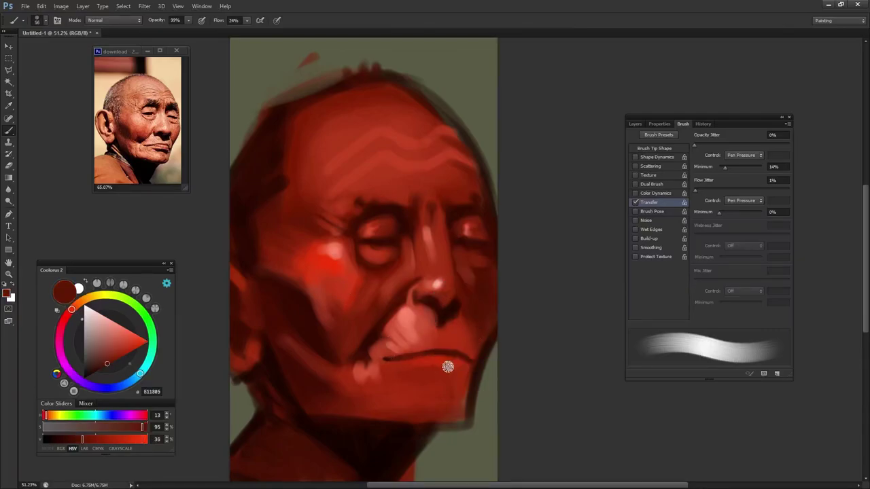
{"action": "left_click_drag", "start_coordinate": [465, 339], "coordinate": [449, 339]}
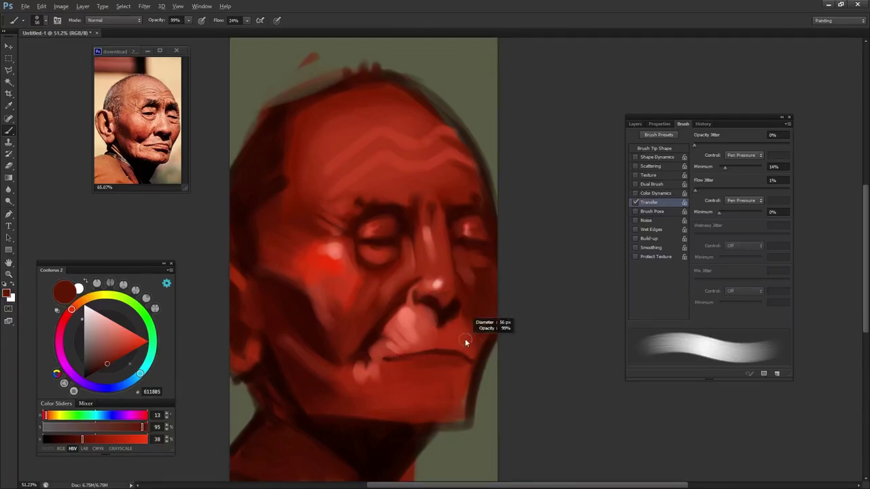
{"action": "left_click", "coordinate": [336, 260], "text": "alt"}
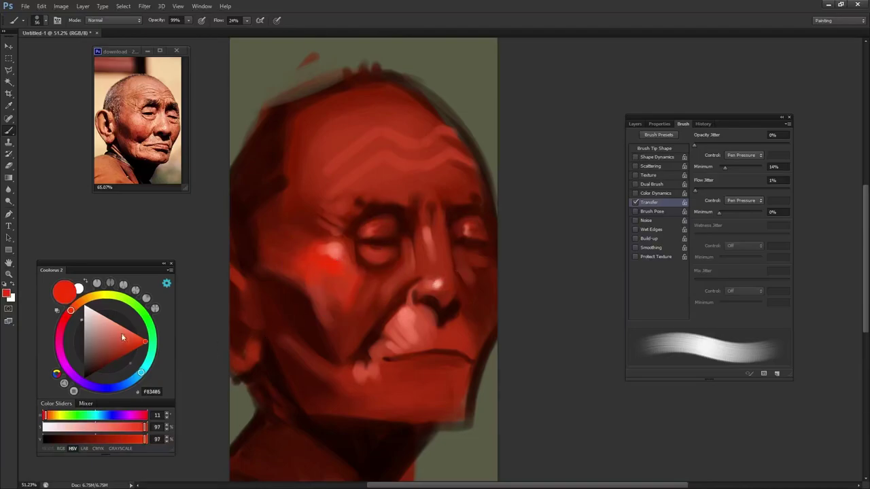
{"action": "left_click_drag", "start_coordinate": [421, 359], "coordinate": [448, 360]}
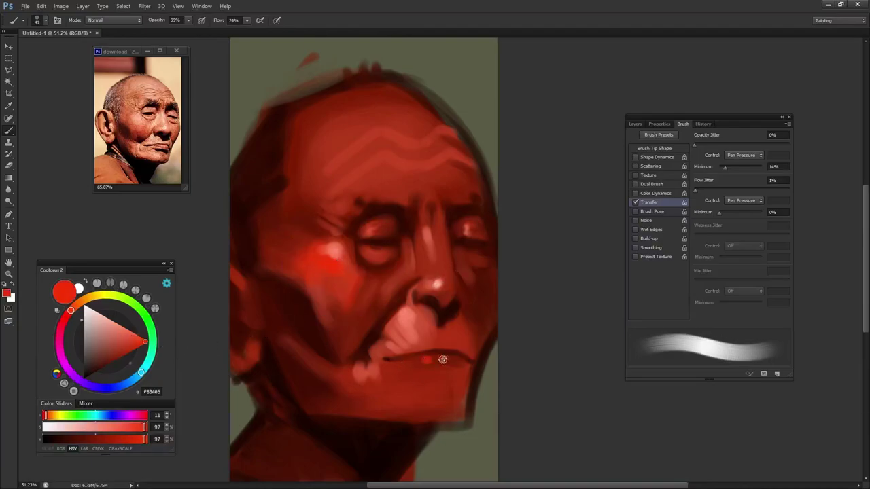
Step: Paint a dark brown shadow below the lower lip at 99% opacity
{"action": "key", "text": "0"}
{"action": "left_click", "coordinate": [425, 363], "text": "alt"}
{"action": "left_click", "coordinate": [441, 358], "text": "alt"}
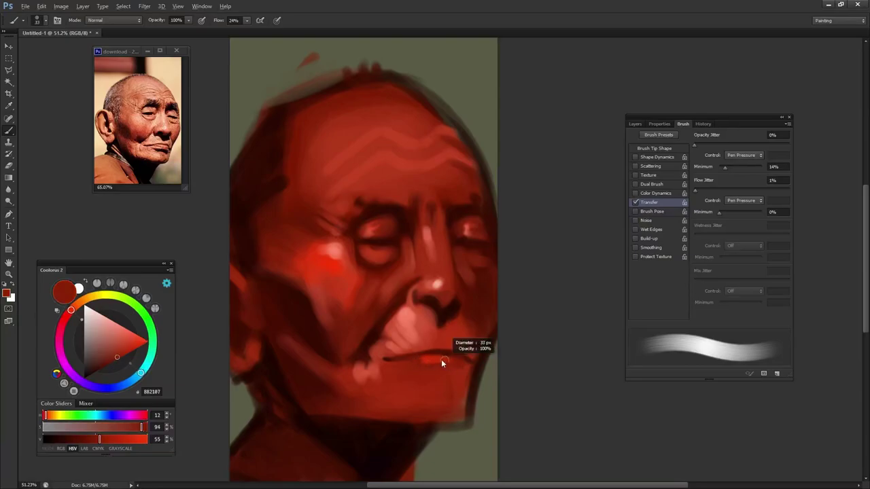
{"action": "key", "text": "9"}
{"action": "key", "text": "9"}
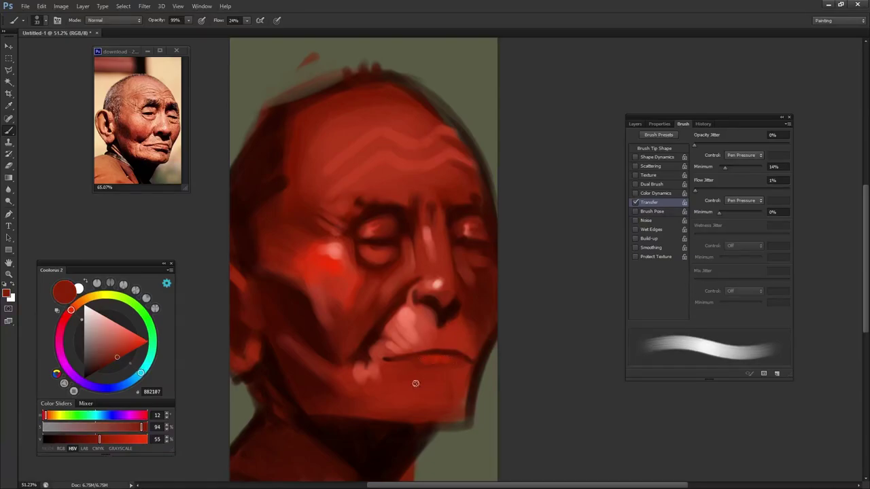
{"action": "left_click", "coordinate": [440, 365], "text": "alt"}
{"action": "left_click", "coordinate": [438, 355], "text": "alt"}
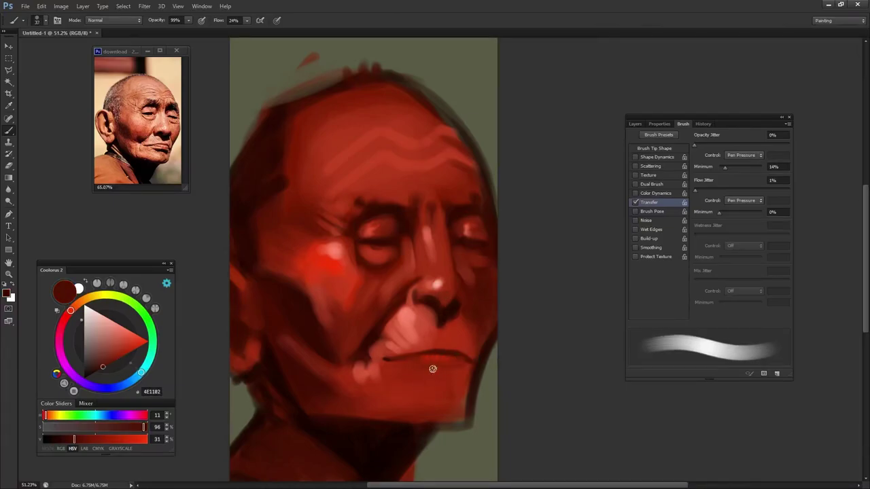
{"action": "left_click", "coordinate": [431, 370], "text": "alt"}
{"action": "left_click_drag", "start_coordinate": [428, 377], "coordinate": [459, 384]}
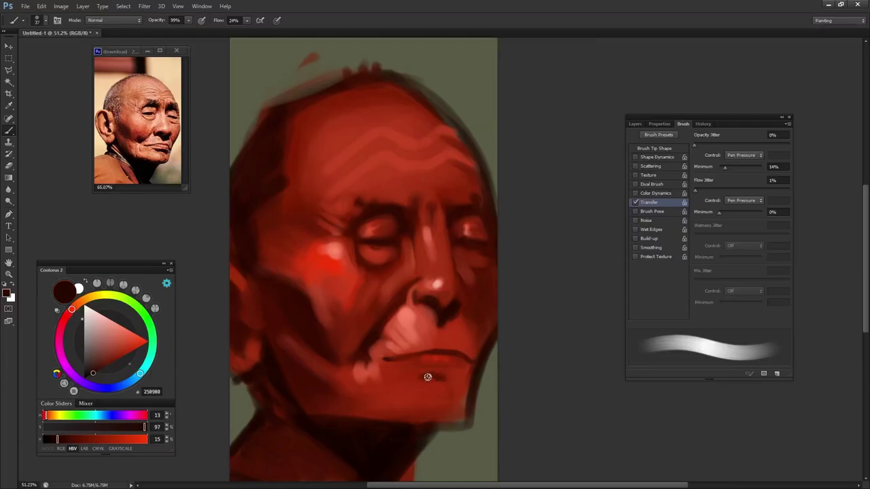
Step: Add faint pink strokes on the upper lip using pink sampled from the nose
{"action": "left_click", "coordinate": [457, 401], "text": "alt"}
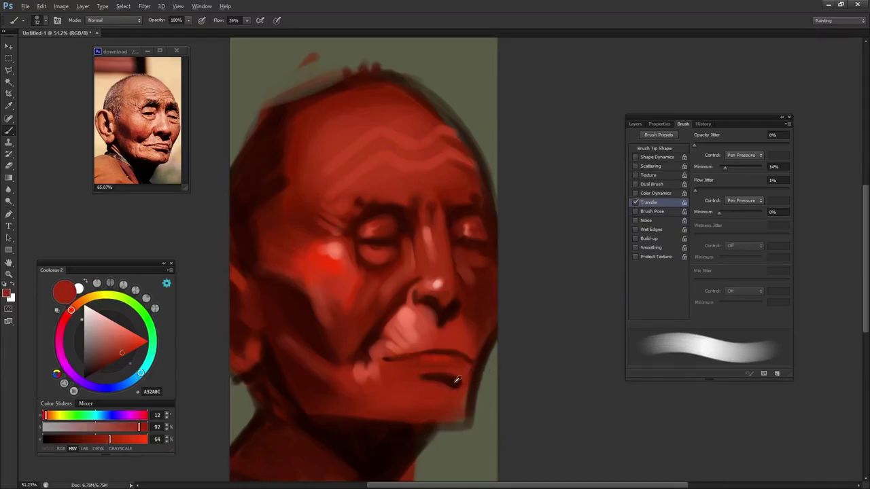
{"action": "left_click", "coordinate": [419, 381], "text": "alt"}
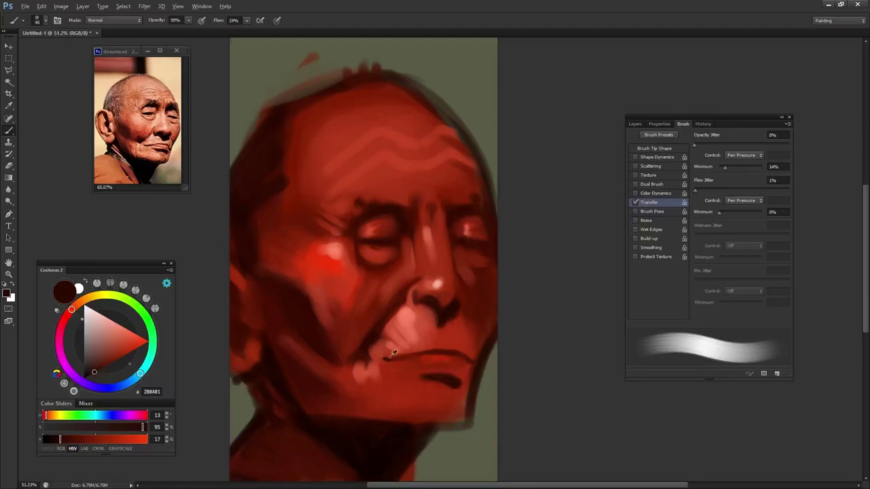
{"action": "left_click", "coordinate": [405, 316], "text": "alt"}
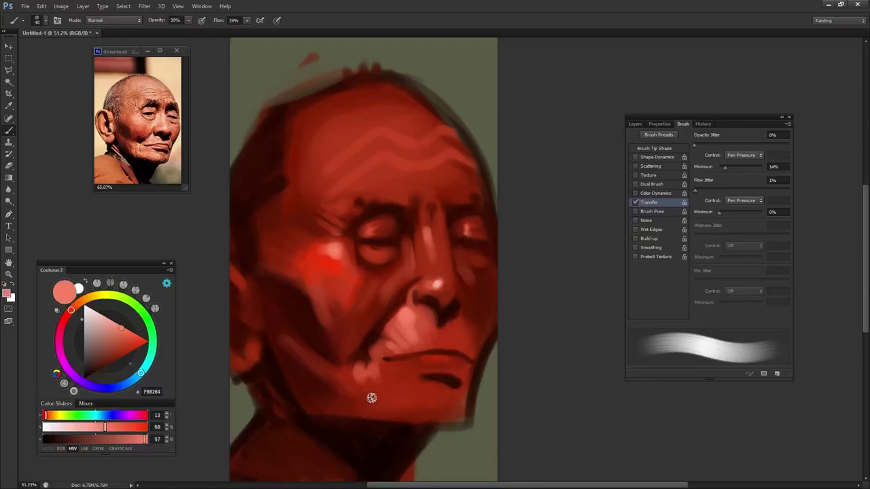
{"action": "mouse_move", "coordinate": [376, 369]}
{"action": "left_mouse_down"}
{"action": "mouse_move", "coordinate": [391, 373]}
{"action": "mouse_move", "coordinate": [369, 379]}
{"action": "mouse_move", "coordinate": [372, 357]}
{"action": "mouse_move", "coordinate": [368, 377]}
{"action": "left_mouse_up"}
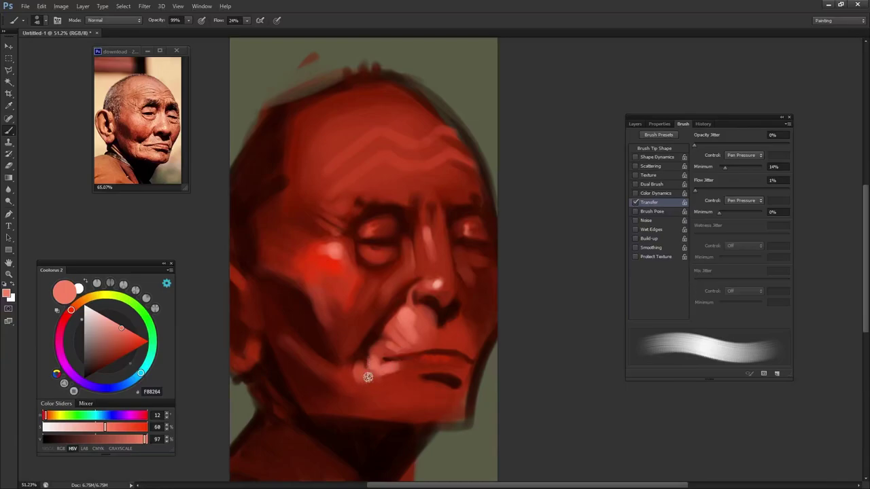
Step: Paint a salmon highlight along the chin with a smaller brush
{"action": "left_click", "coordinate": [109, 320]}
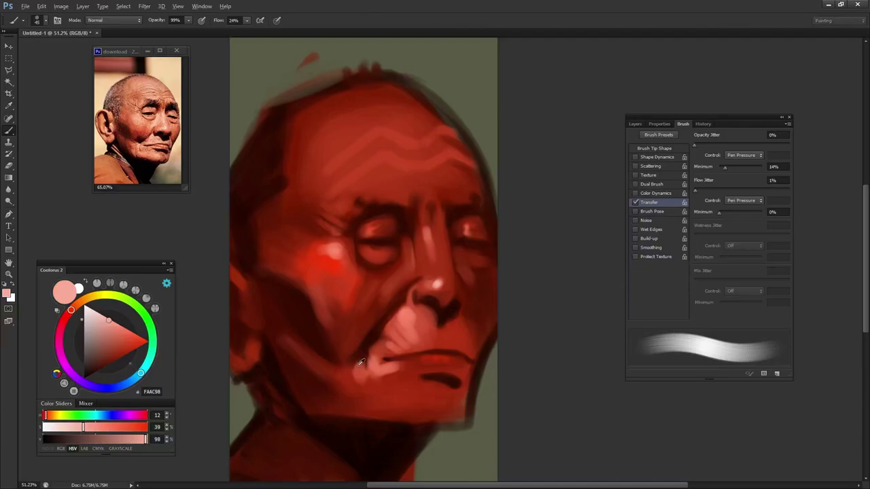
{"action": "key", "text": "alt"}
{"action": "key", "text": "bracketleft"}
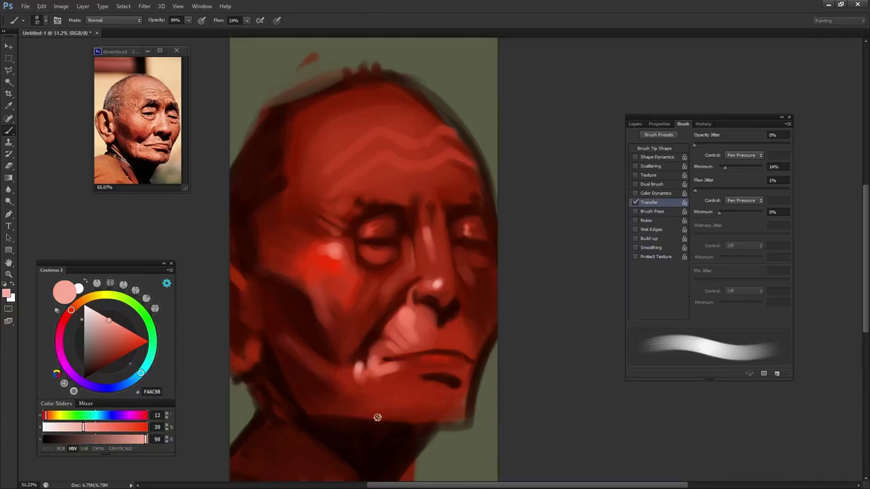
{"action": "left_click", "coordinate": [364, 371], "text": "alt"}
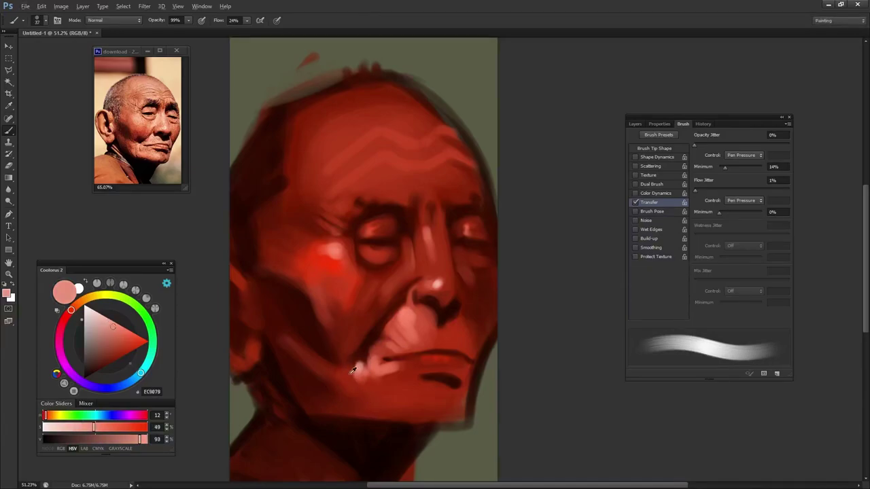
{"action": "key", "text": "0"}
{"action": "left_click", "coordinate": [346, 370], "text": "alt"}
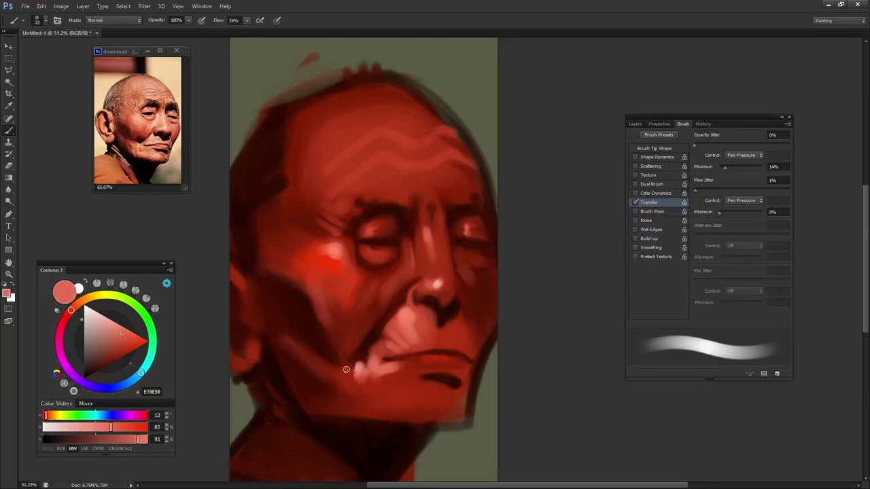
{"action": "left_click_drag", "start_coordinate": [333, 372], "coordinate": [353, 366]}
Step: Extend the lip line to the left in light salmon, then load a dark face red
{"action": "left_click", "coordinate": [336, 367], "text": "alt"}
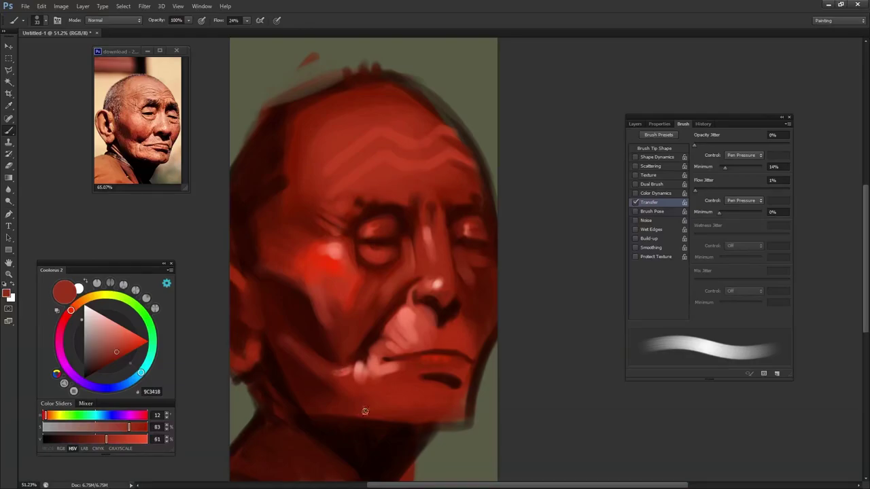
{"action": "left_click", "coordinate": [361, 373], "text": "alt"}
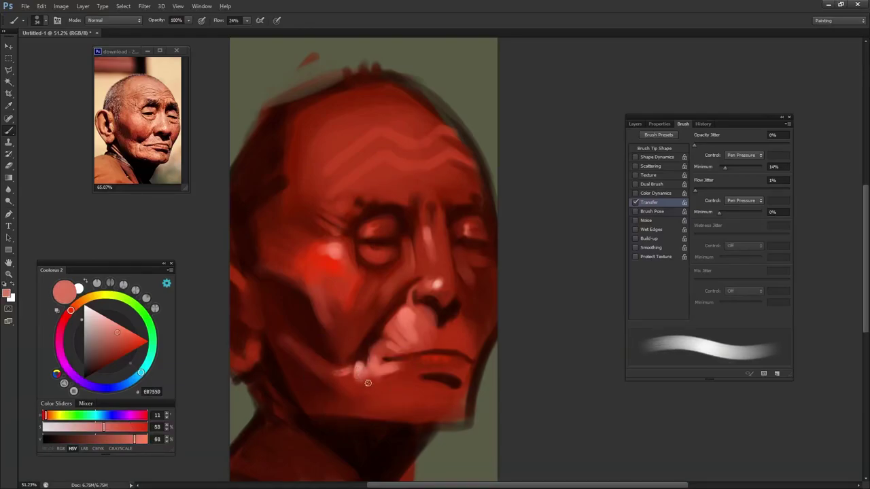
{"action": "left_click_drag", "start_coordinate": [413, 355], "coordinate": [383, 358]}
{"action": "left_click", "coordinate": [377, 271], "text": "alt"}
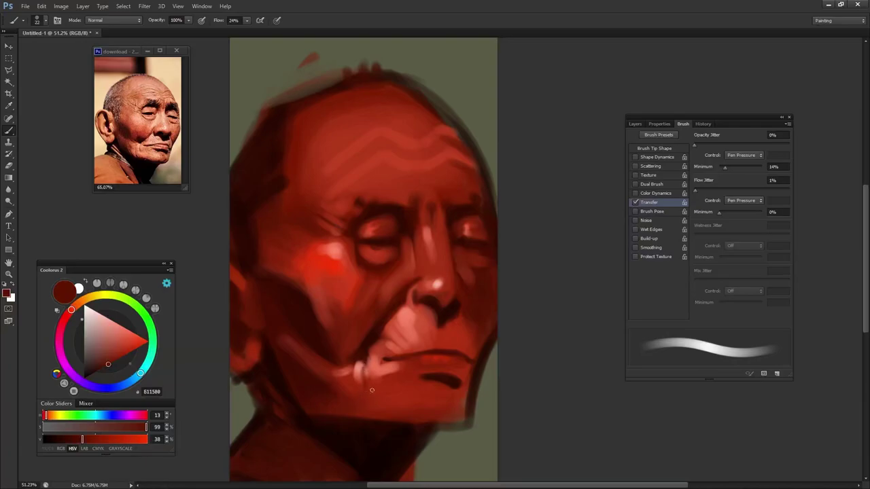
{"action": "key", "text": "bracketright"}
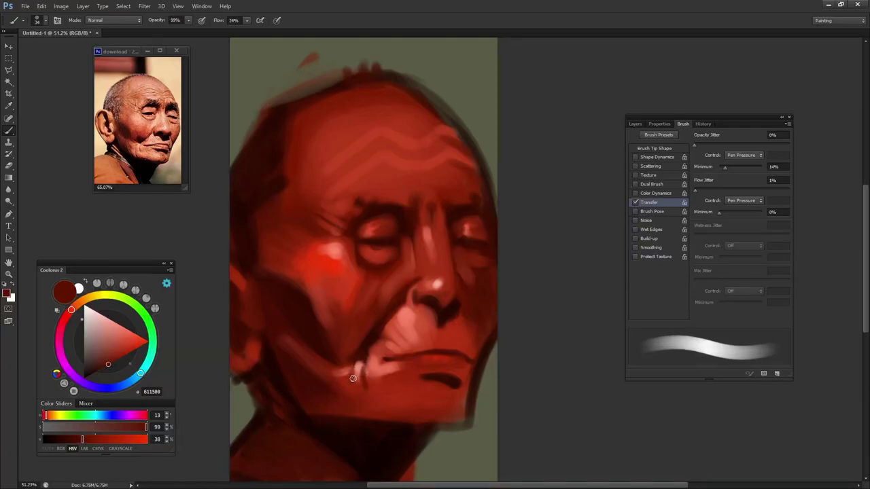
{"action": "key", "text": "bracketleft"}
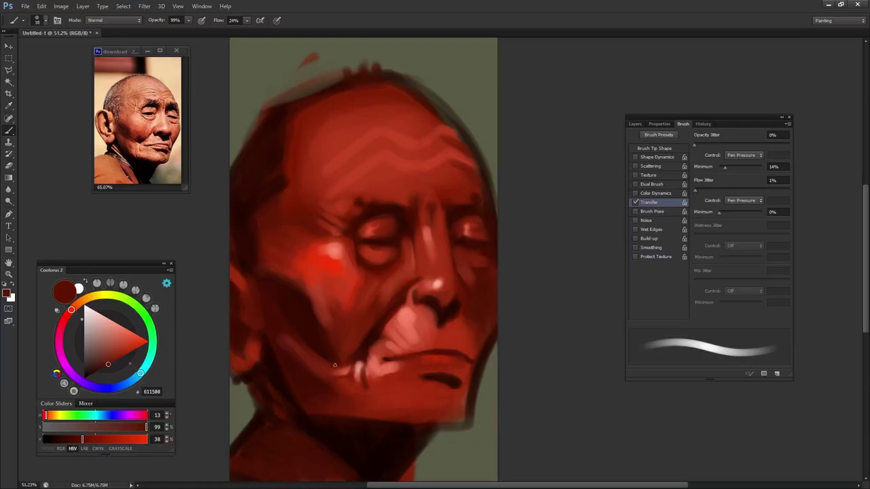
Step: Add a small dark stroke at the mouth corner
{"action": "left_click", "coordinate": [361, 342], "text": "alt"}
{"action": "left_click", "coordinate": [347, 379], "text": "alt"}
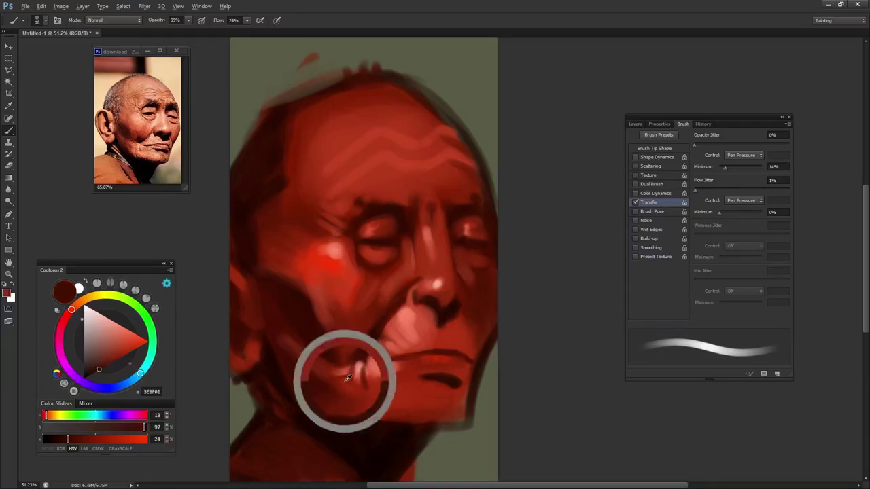
{"action": "left_click", "coordinate": [306, 325], "text": "alt"}
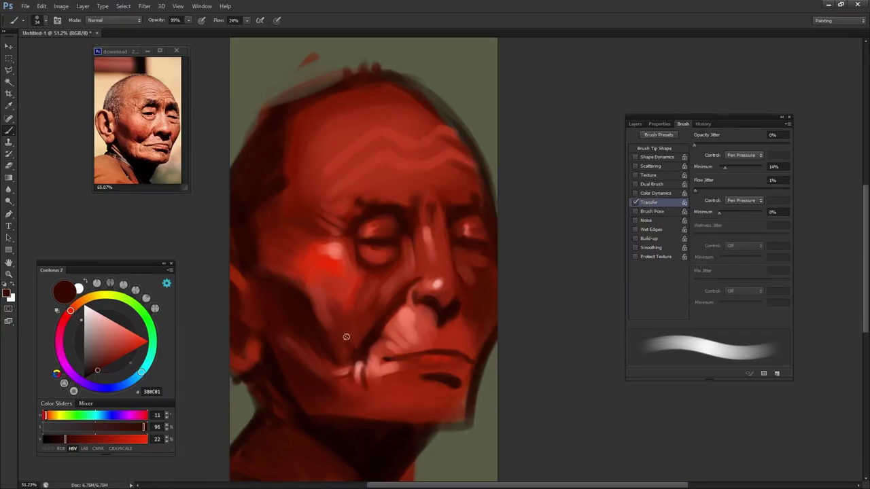
{"action": "left_click_drag", "start_coordinate": [361, 341], "coordinate": [367, 335]}
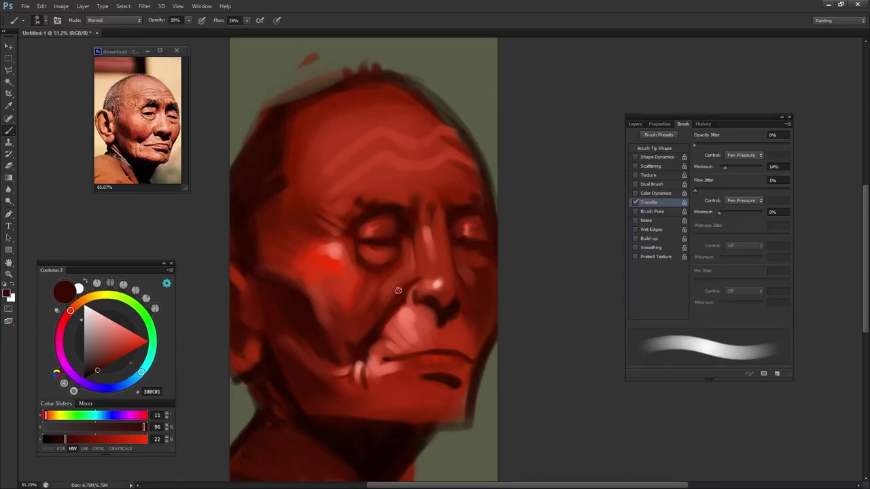
Step: Sample a very dark brown from the painting at 100% brush opacity
{"action": "left_click", "coordinate": [345, 305], "text": "alt"}
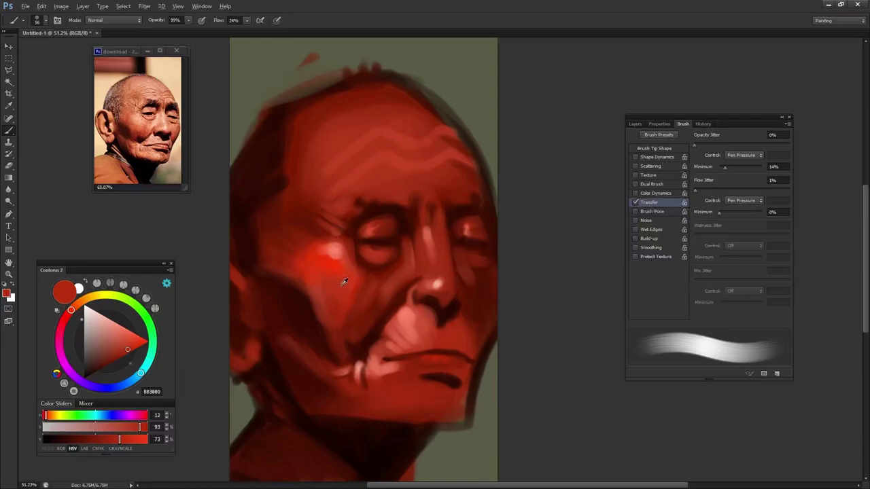
{"action": "left_click", "coordinate": [339, 304], "text": "alt"}
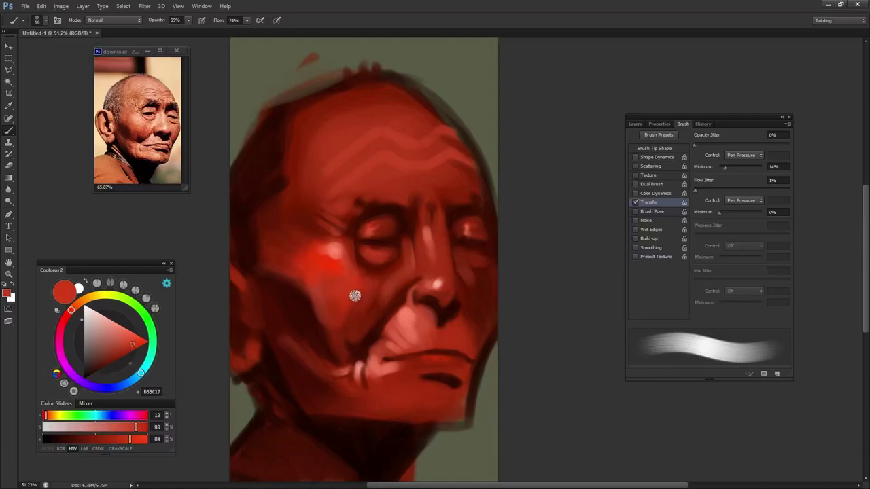
{"action": "key", "text": "0"}
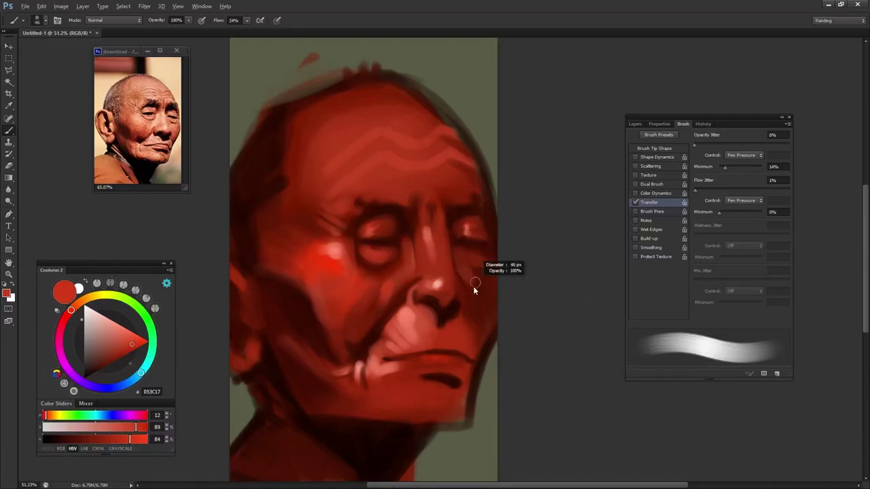
{"action": "left_click", "coordinate": [457, 226], "text": "alt"}
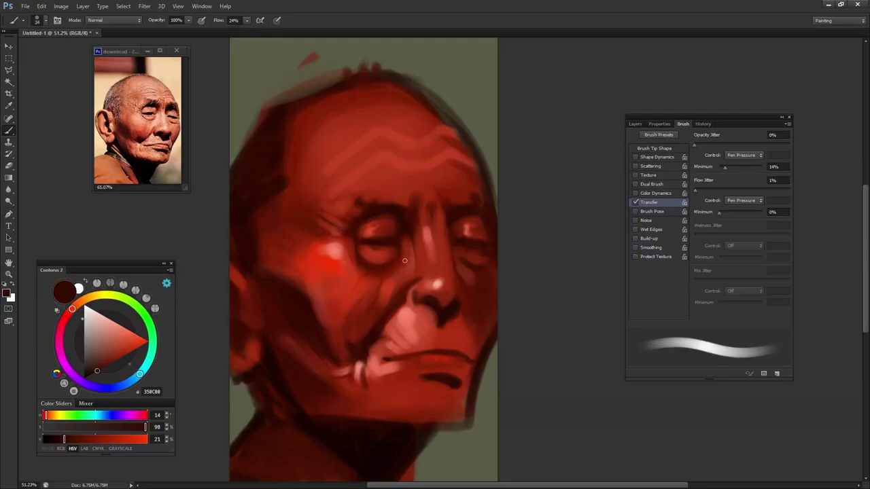
{"action": "key", "text": "alt"}
{"action": "key", "text": "alt"}
Step: Sample a dark brown and paint a shadow stroke under the right eye
{"action": "left_click", "coordinate": [416, 323], "text": "alt"}
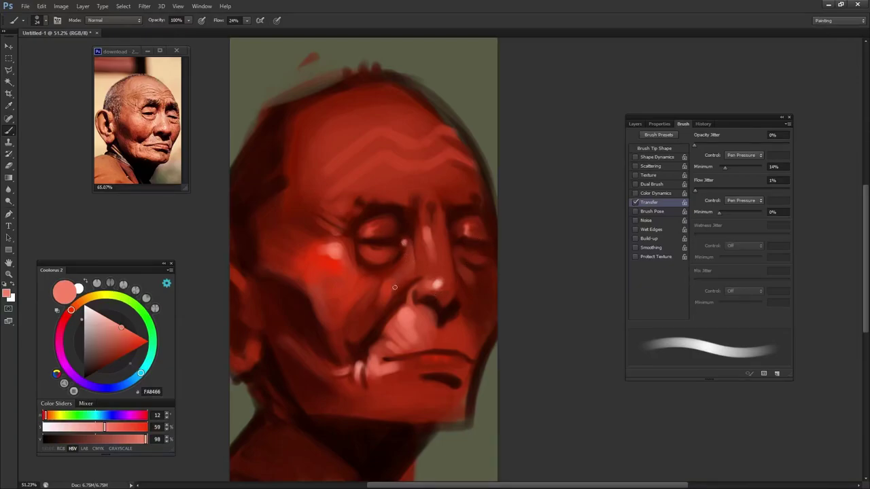
{"action": "left_click", "coordinate": [456, 229], "text": "alt"}
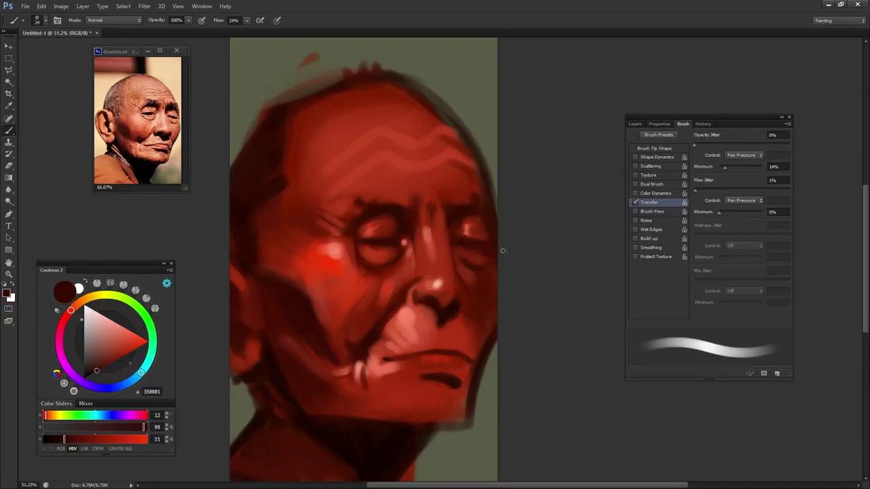
{"action": "left_click", "coordinate": [466, 213], "text": "alt"}
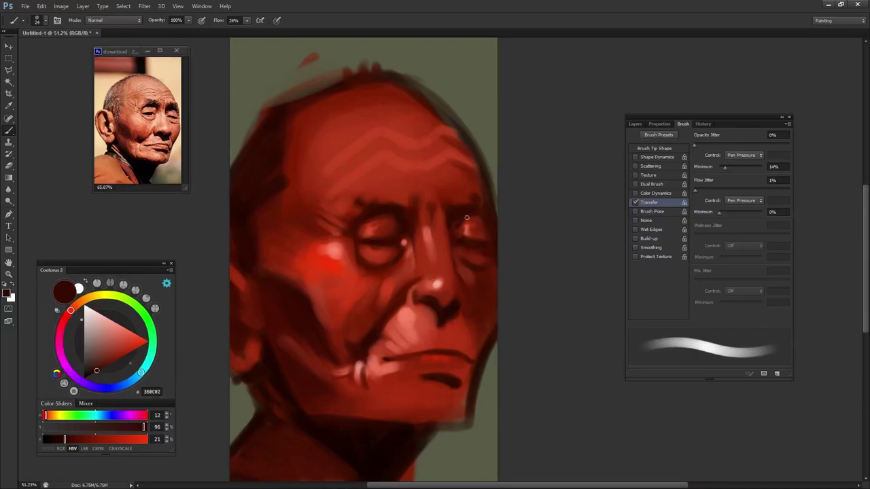
{"action": "left_click", "coordinate": [402, 219], "text": "alt"}
{"action": "left_click_drag", "start_coordinate": [474, 252], "coordinate": [466, 275]}
Step: Load a lighter mid red from beside the nose and slightly enlarge the brush
{"action": "left_click", "coordinate": [432, 300], "text": "alt"}
{"action": "left_click", "coordinate": [455, 327], "text": "alt"}
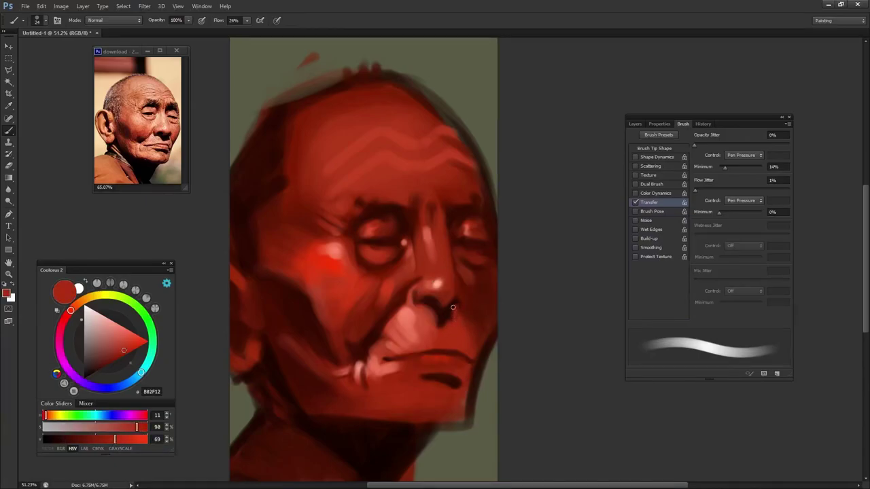
{"action": "left_click", "coordinate": [458, 306], "text": "alt"}
{"action": "left_click", "coordinate": [456, 326], "text": "alt"}
{"action": "left_click", "coordinate": [452, 306], "text": "alt"}
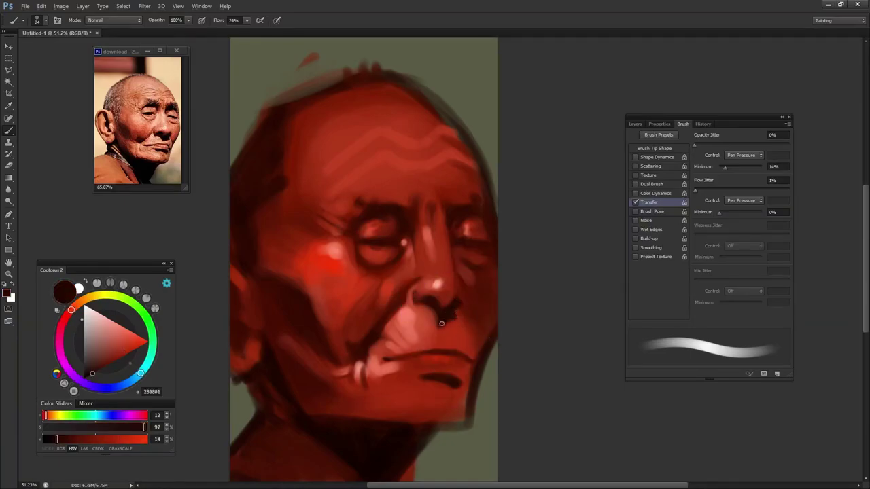
{"action": "left_click", "coordinate": [446, 347], "text": "alt"}
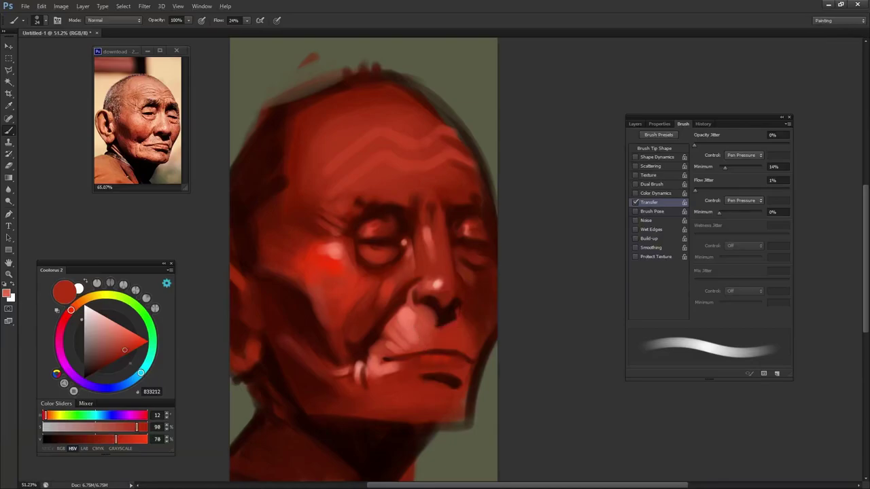
{"action": "left_click", "coordinate": [455, 344], "text": "alt"}
{"action": "mouse_move", "coordinate": [458, 326]}
{"action": "left_mouse_down"}
{"action": "mouse_move", "coordinate": [467, 329]}
{"action": "mouse_move", "coordinate": [431, 340]}
{"action": "mouse_move", "coordinate": [437, 334]}
{"action": "left_mouse_up"}
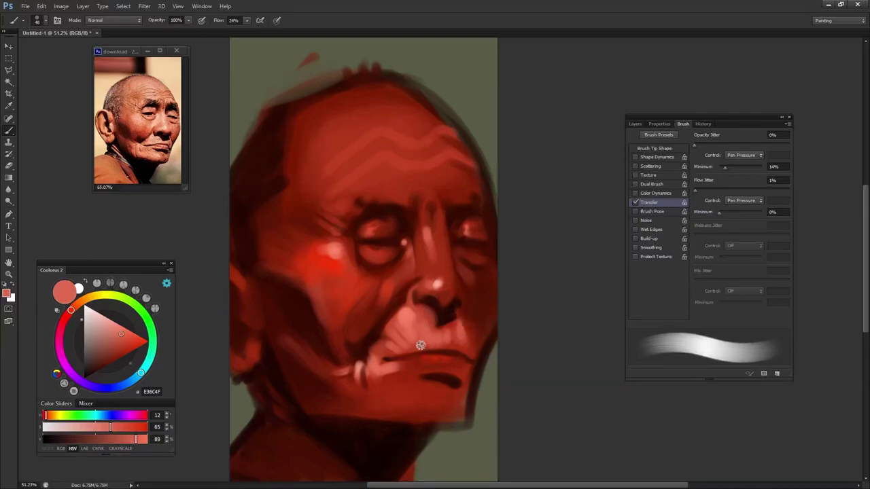
Step: Resize the brush to about 30 px and sample a very dark red from the face
{"action": "key", "text": "bracketleft"}
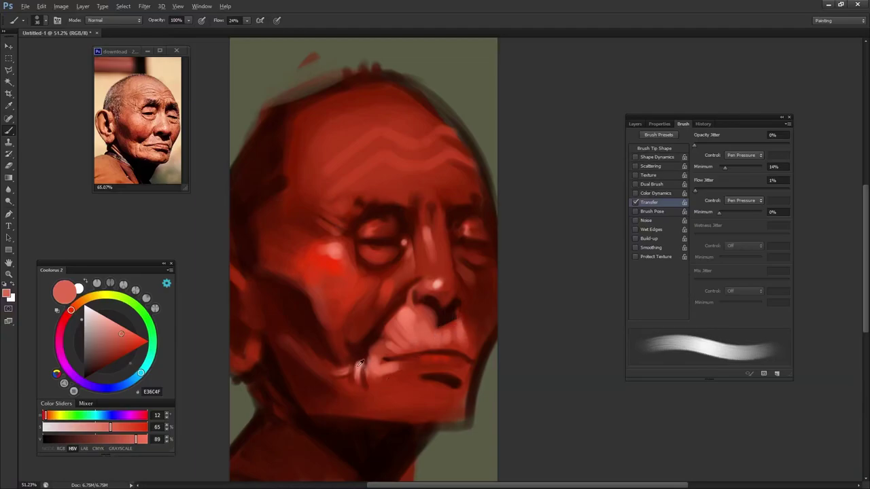
{"action": "left_click", "coordinate": [421, 347], "text": "alt"}
{"action": "key", "text": "bracketleft"}
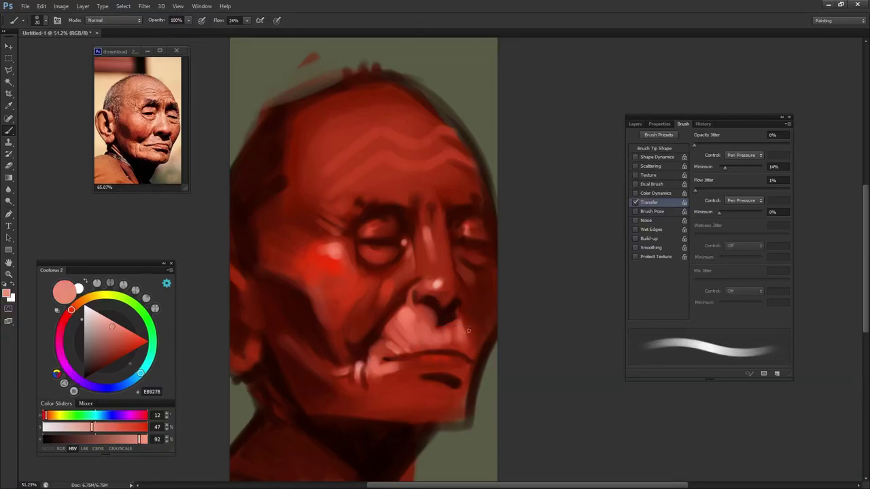
{"action": "key", "text": "bracketright"}
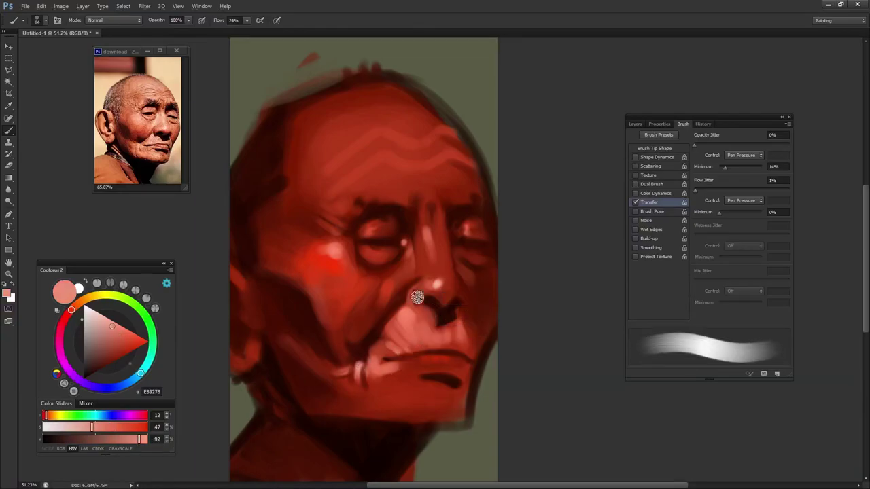
{"action": "left_click", "coordinate": [389, 290], "text": "alt"}
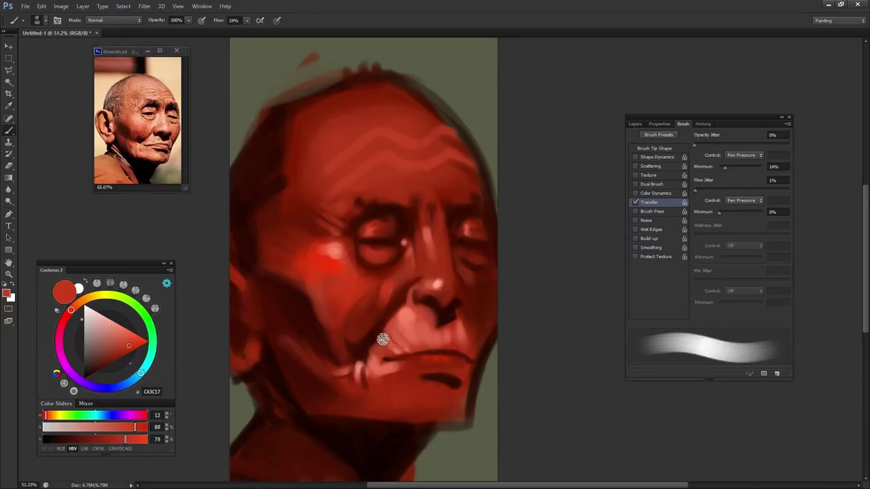
{"action": "right_click", "coordinate": [476, 291], "text": "alt"}
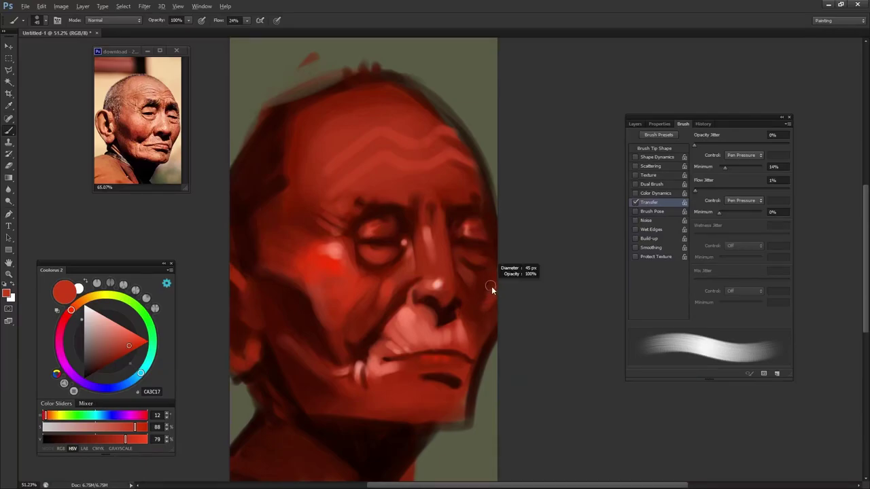
{"action": "left_click", "coordinate": [484, 294], "text": "alt"}
{"action": "left_click", "coordinate": [484, 294], "text": "alt"}
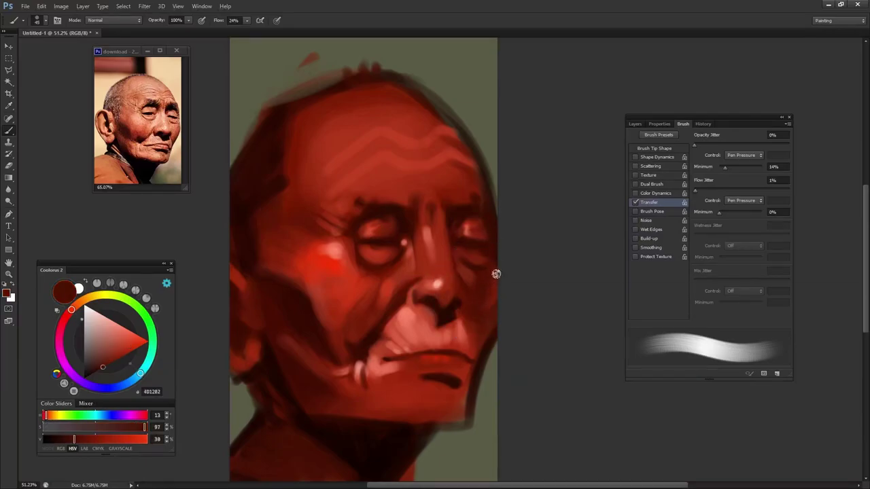
{"action": "left_click", "coordinate": [463, 295], "text": "alt"}
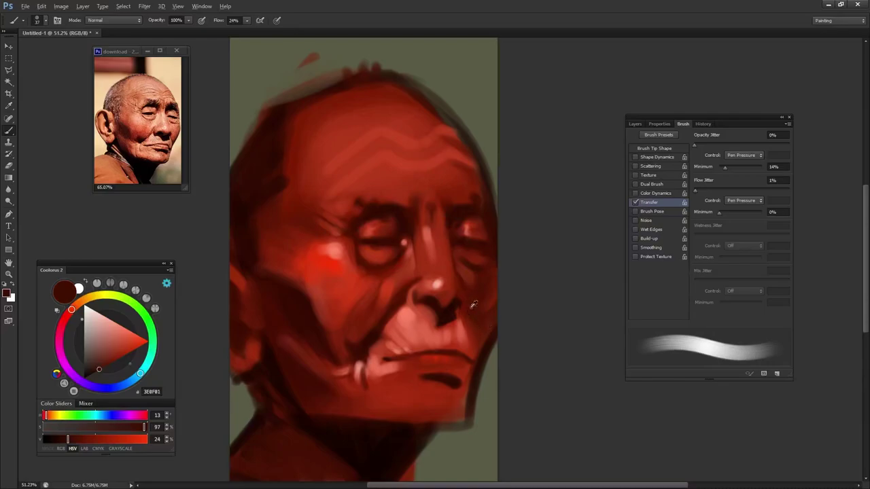
Step: Brighten the right side of the upper lip with a salmon skin tone
{"action": "key", "text": "bracketleft"}
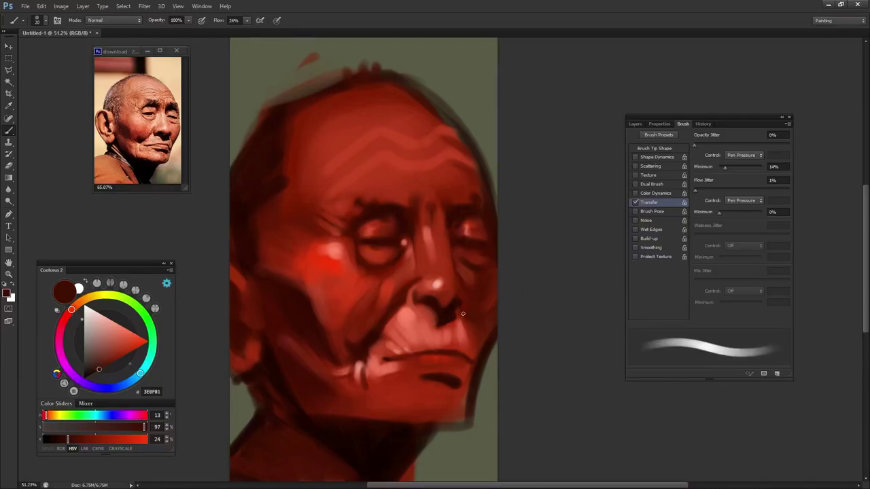
{"action": "key", "text": "bracketright"}
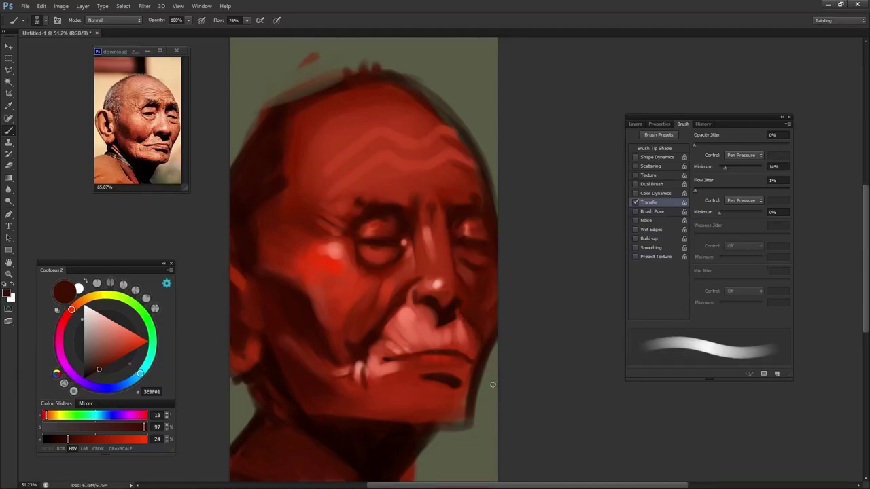
{"action": "left_click", "coordinate": [464, 331], "text": "alt"}
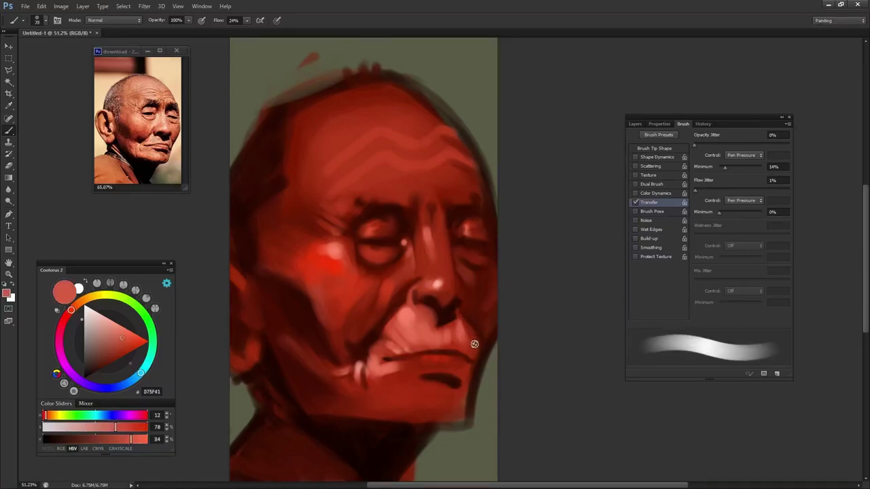
{"action": "left_click_drag", "start_coordinate": [465, 331], "coordinate": [475, 352]}
{"action": "left_click", "coordinate": [460, 336], "text": "alt"}
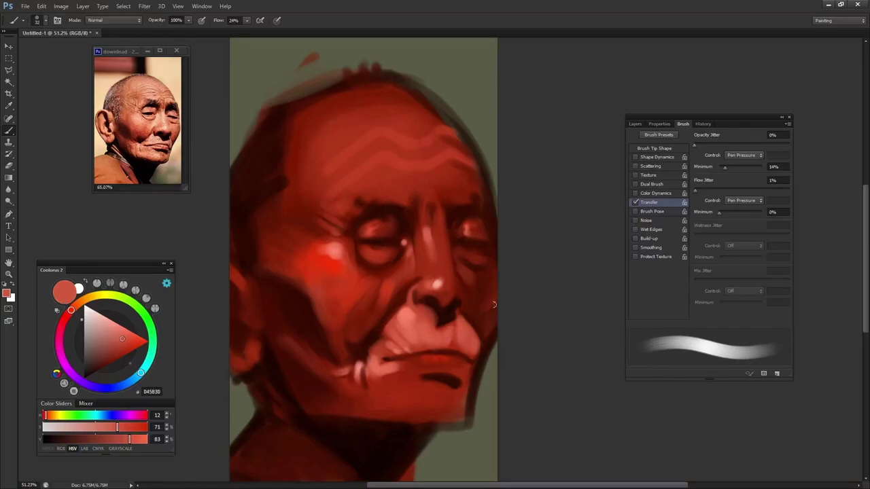
{"action": "left_click", "coordinate": [447, 338], "text": "alt"}
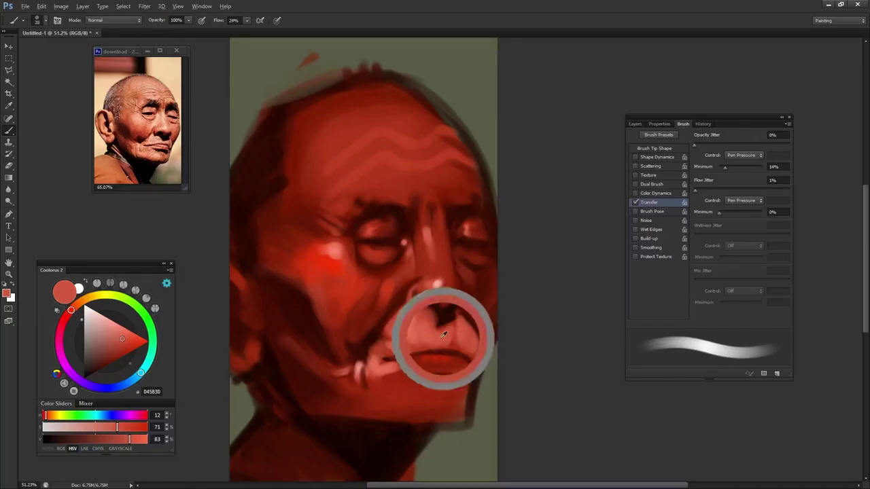
Step: Sample pale pinks and lip reds at 100% opacity for the chin work
{"action": "left_click", "coordinate": [355, 365], "text": "alt"}
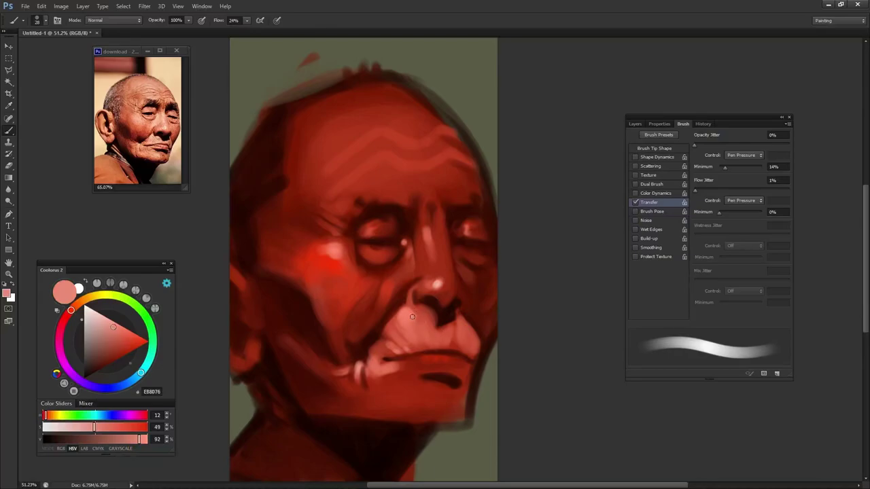
{"action": "left_click", "coordinate": [442, 279], "text": "alt"}
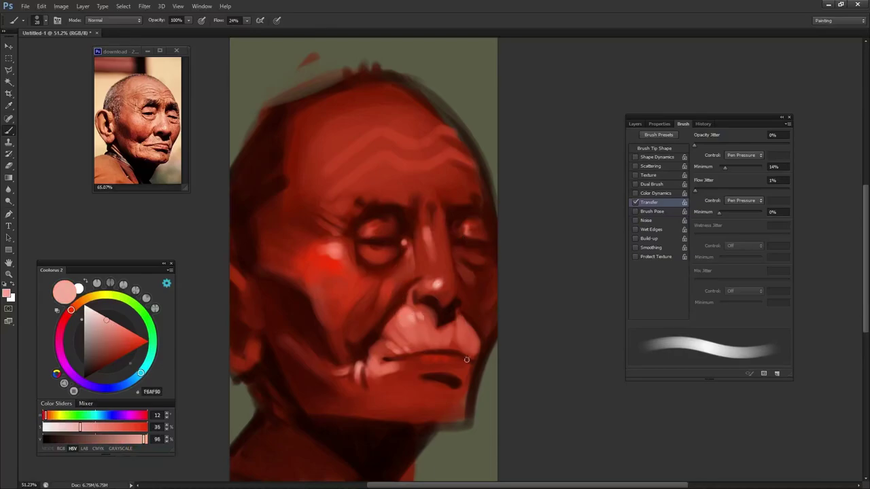
{"action": "left_click", "coordinate": [403, 318], "text": "alt"}
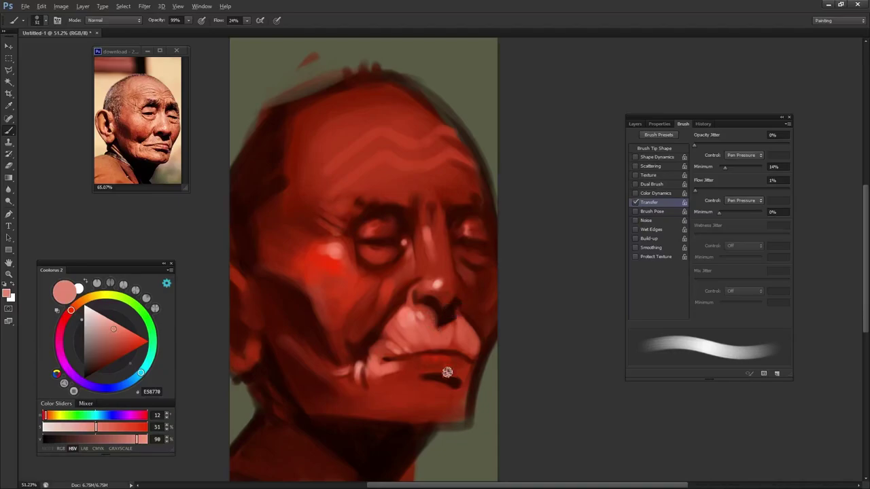
{"action": "left_click", "coordinate": [394, 324], "text": "alt"}
{"action": "key", "text": "0"}
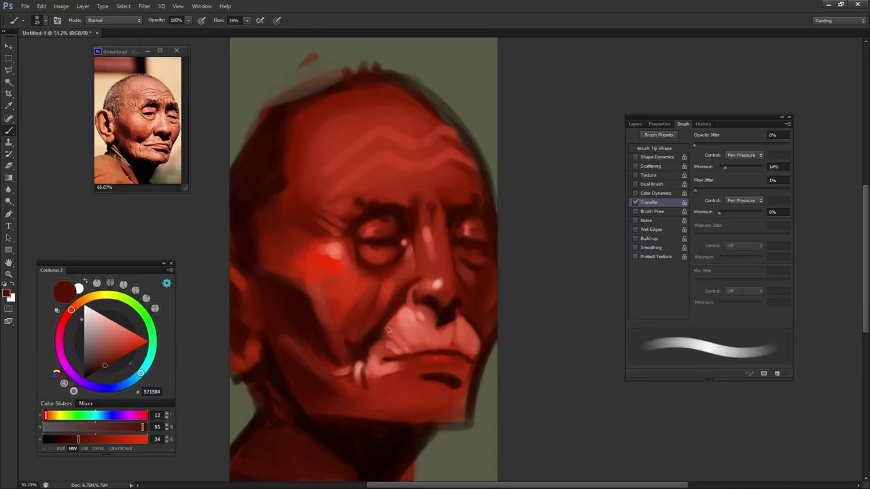
{"action": "left_click", "coordinate": [390, 331], "text": "alt"}
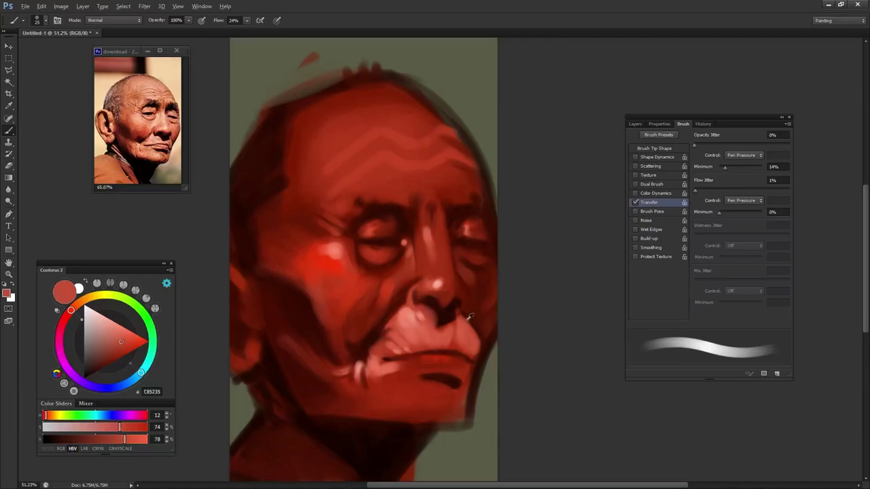
{"action": "key", "text": "0"}
{"action": "left_click", "coordinate": [397, 365], "text": "alt"}
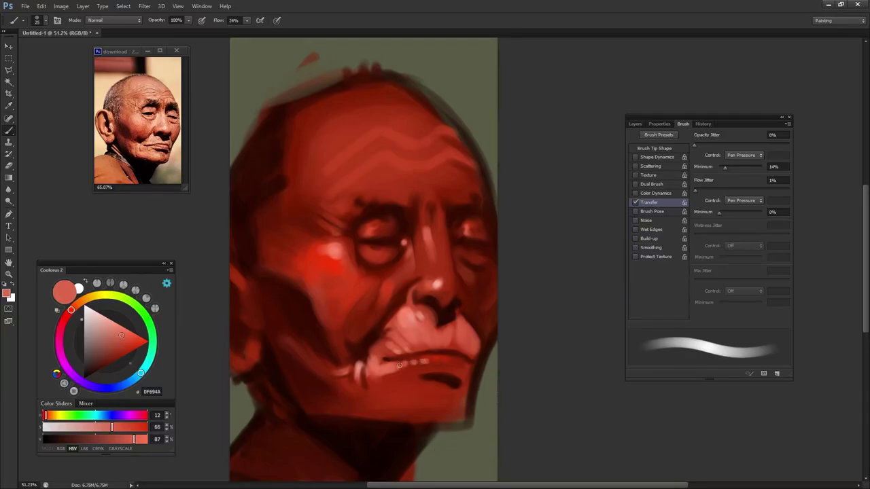
Step: With a 40 px brush, dab bright red onto the chin and soften it with a red stroke
{"action": "key", "text": "bracketright"}
{"action": "key", "text": "bracketright"}
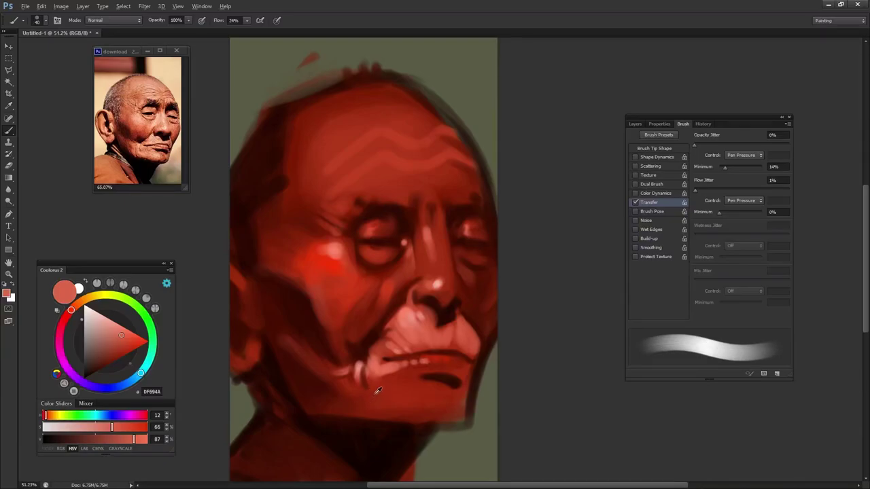
{"action": "left_click", "coordinate": [367, 380], "text": "alt"}
{"action": "left_click", "coordinate": [329, 387], "text": "alt"}
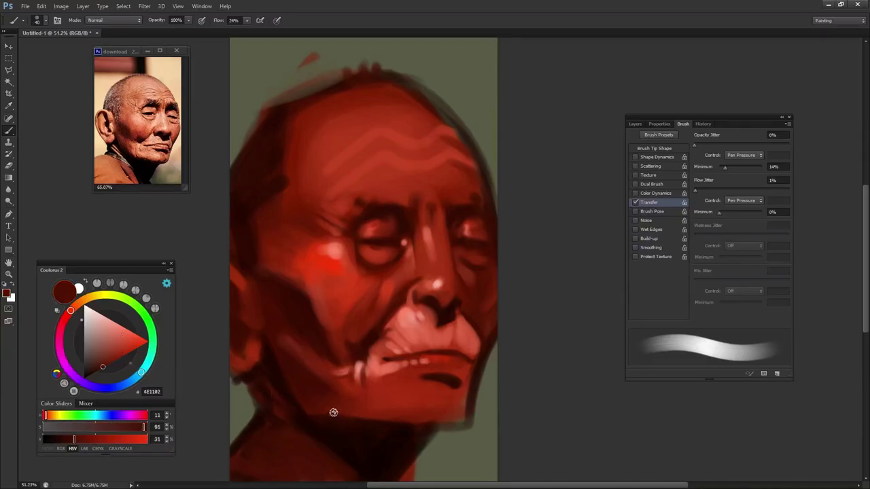
{"action": "left_click", "coordinate": [315, 390], "text": "alt"}
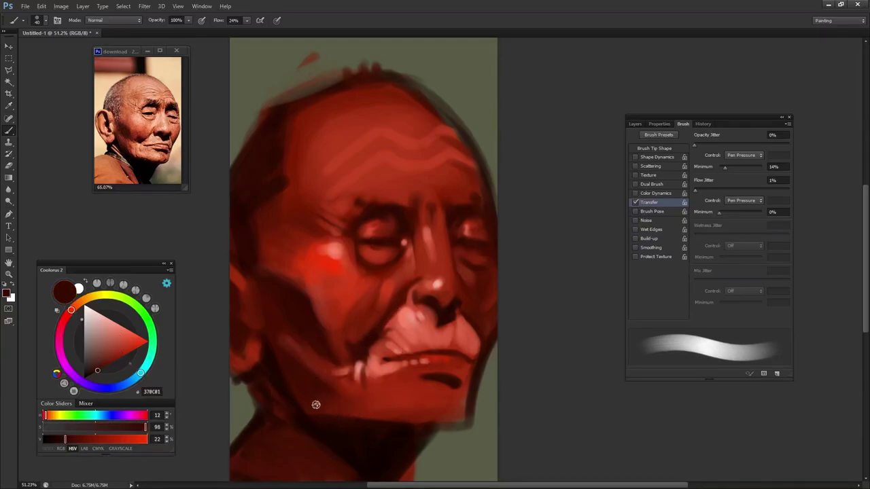
{"action": "left_click", "coordinate": [324, 391], "text": "alt"}
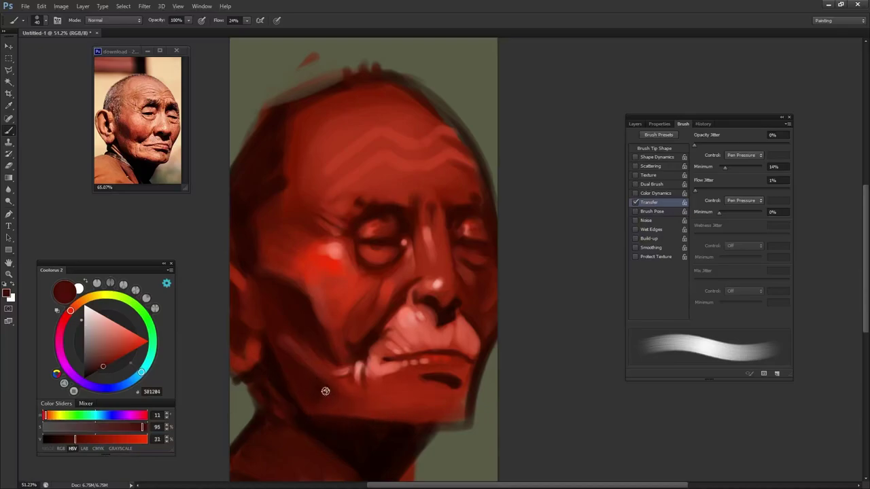
{"action": "left_click", "coordinate": [326, 391], "text": "alt"}
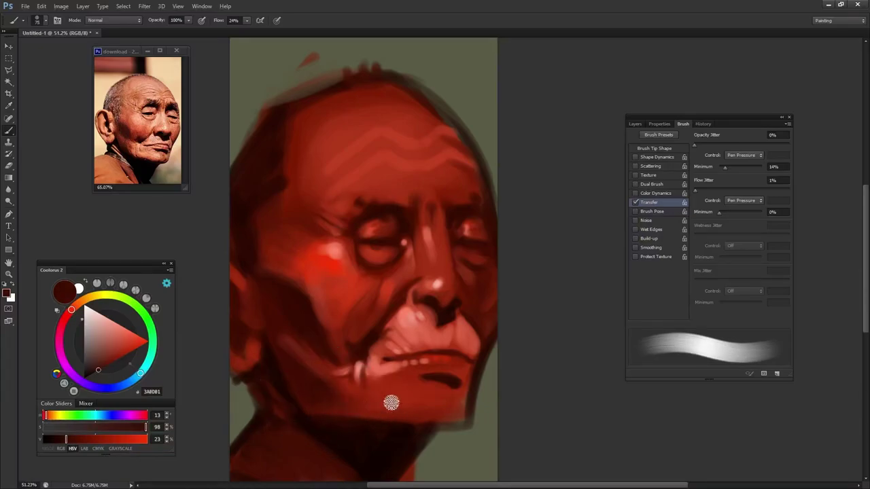
{"action": "left_click", "coordinate": [338, 265], "text": "alt"}
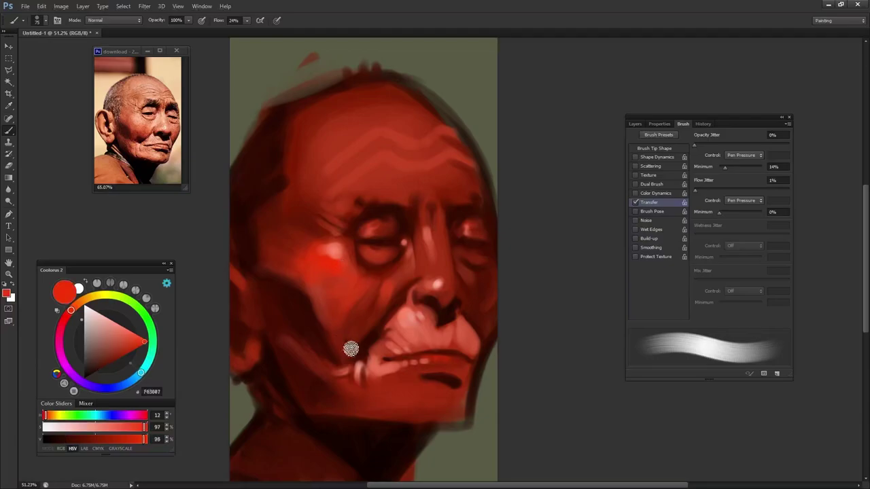
{"action": "left_click", "coordinate": [376, 405]}
{"action": "left_click", "coordinate": [370, 394], "text": "alt"}
{"action": "mouse_move", "coordinate": [369, 394]}
{"action": "left_mouse_down"}
{"action": "mouse_move", "coordinate": [384, 415]}
{"action": "mouse_move", "coordinate": [394, 403]}
{"action": "mouse_move", "coordinate": [408, 416]}
{"action": "left_mouse_up"}
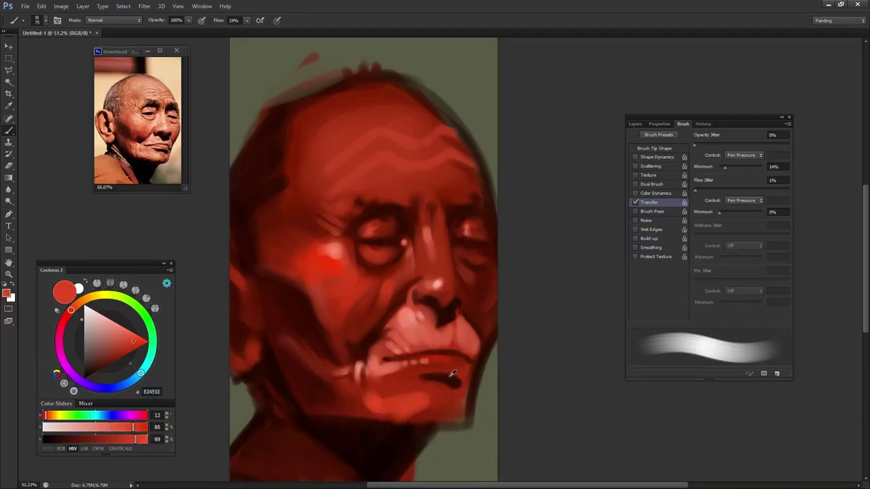
Step: Paint a light pink highlight across the chin at 99% opacity
{"action": "key", "text": "9"}
{"action": "key", "text": "9"}
{"action": "left_click", "coordinate": [417, 397], "text": "alt"}
{"action": "left_click", "coordinate": [417, 389], "text": "alt"}
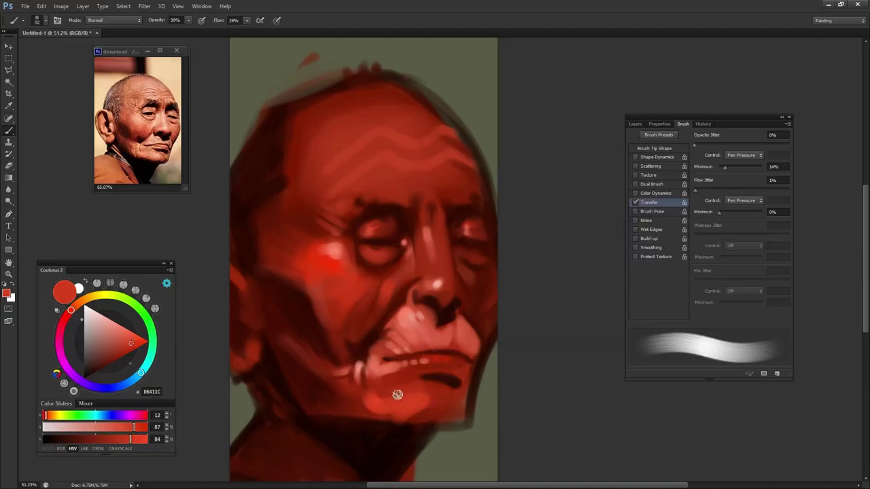
{"action": "left_click", "coordinate": [434, 380], "text": "alt"}
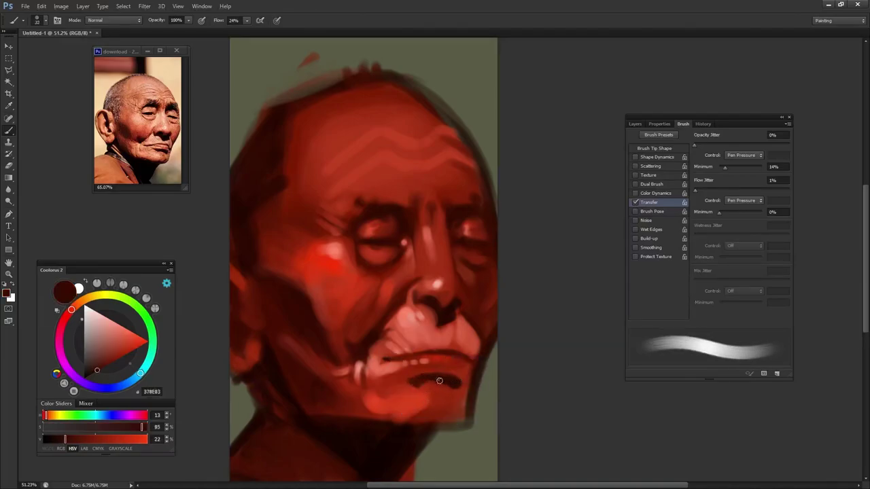
{"action": "left_click", "coordinate": [420, 336], "text": "alt"}
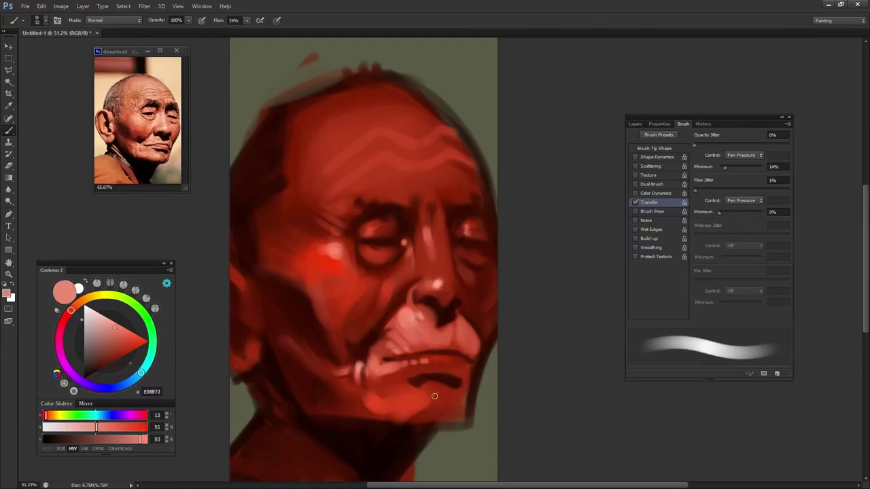
{"action": "left_click_drag", "start_coordinate": [412, 404], "coordinate": [435, 402]}
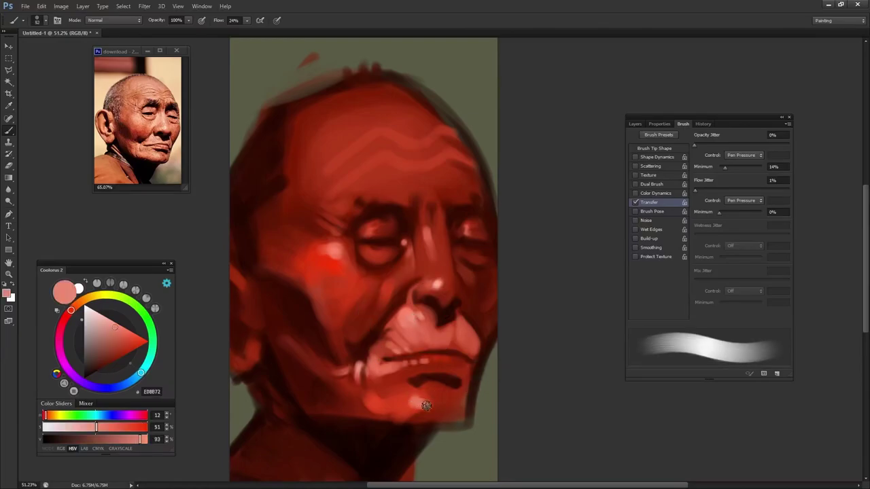
{"action": "left_click", "coordinate": [415, 413], "text": "alt"}
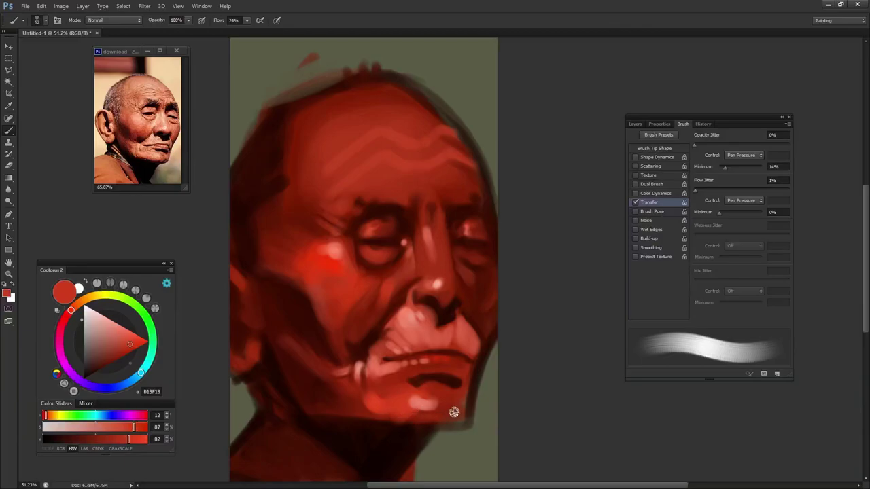
Step: Push near-black brown along the right jaw edge and firm up the lower jaw edge
{"action": "left_click", "coordinate": [449, 385], "text": "alt"}
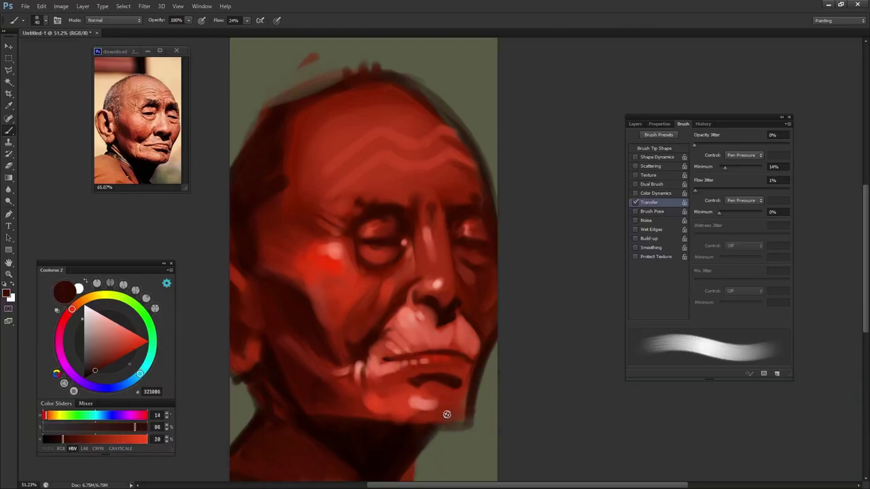
{"action": "left_click", "coordinate": [404, 418], "text": "alt"}
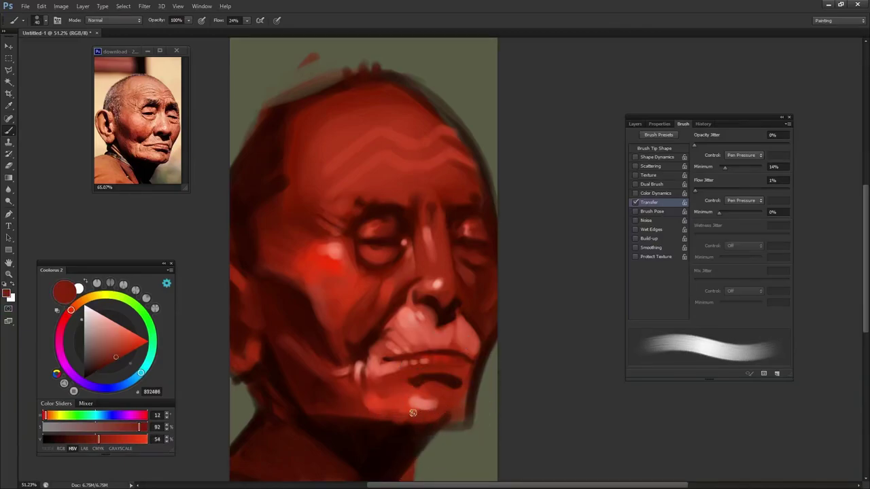
{"action": "key", "text": "bracketright"}
{"action": "key", "text": "bracketright"}
{"action": "key", "text": "bracketright"}
{"action": "left_click", "coordinate": [360, 429], "text": "alt"}
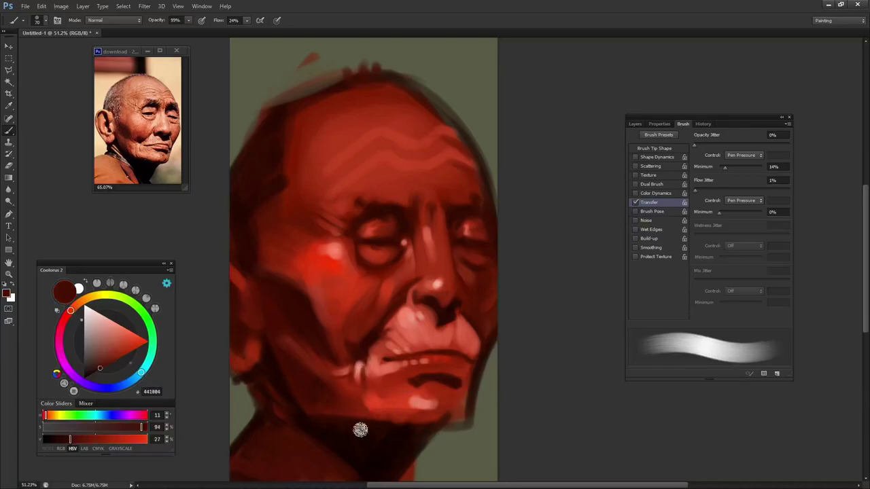
{"action": "key", "text": "bracketleft"}
{"action": "key", "text": "bracketleft"}
{"action": "left_click", "coordinate": [344, 425], "text": "alt"}
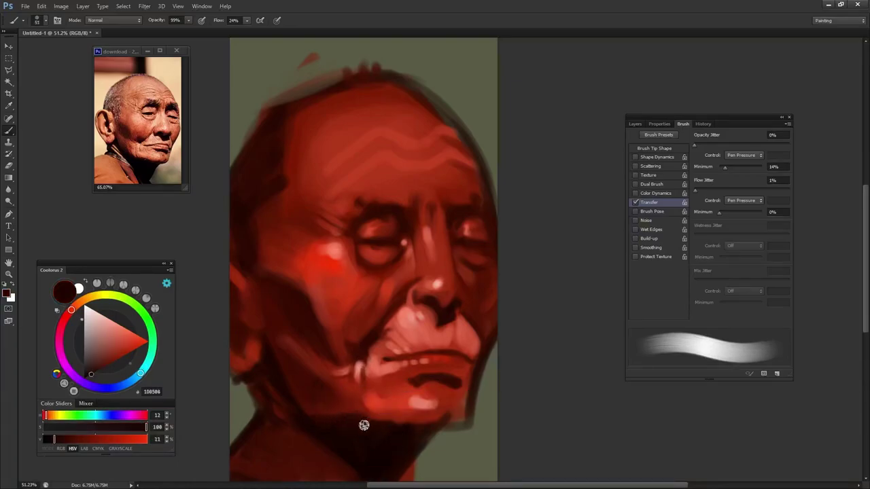
{"action": "left_click_drag", "start_coordinate": [375, 447], "coordinate": [473, 355]}
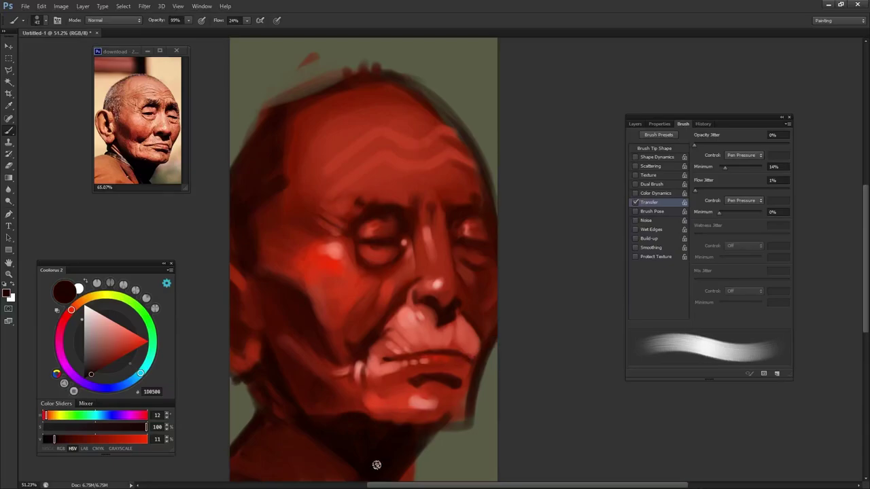
{"action": "left_click", "coordinate": [455, 408], "text": "alt"}
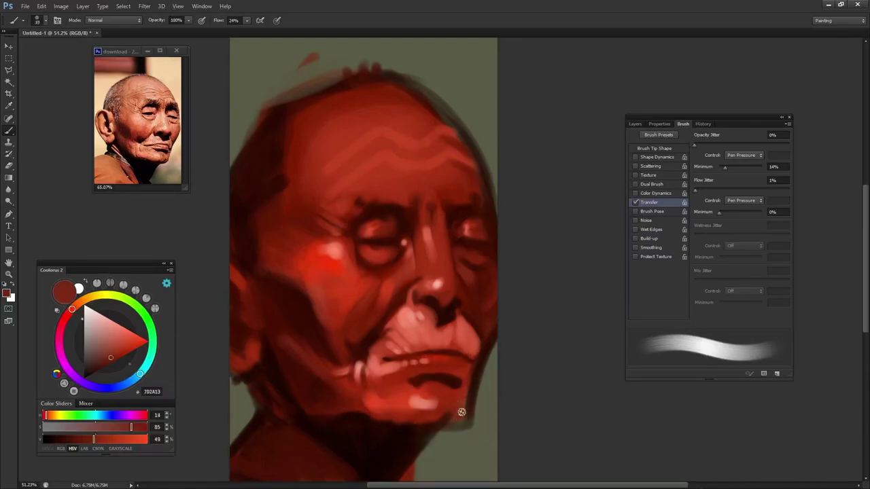
{"action": "left_click", "coordinate": [480, 372], "text": "alt"}
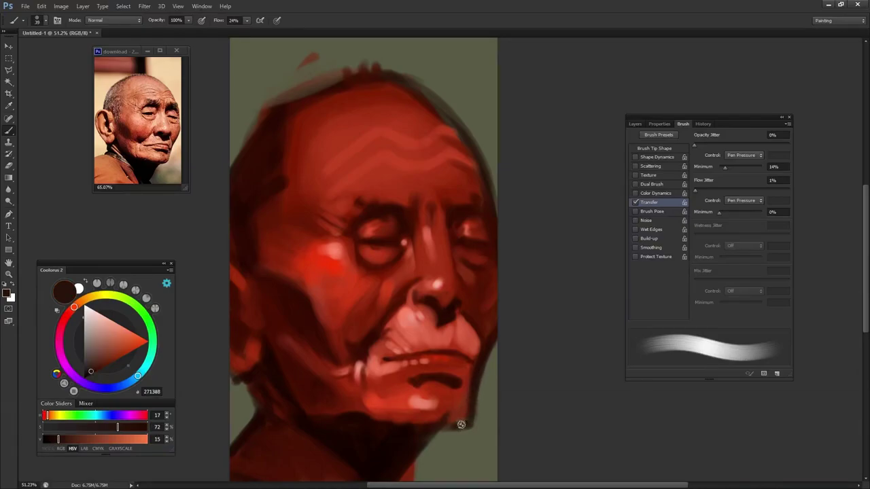
{"action": "left_click_drag", "start_coordinate": [461, 425], "coordinate": [448, 423]}
Step: Sample dark and bright reds from the face with a wide brush at 99% opacity
{"action": "left_click", "coordinate": [274, 183], "text": "alt"}
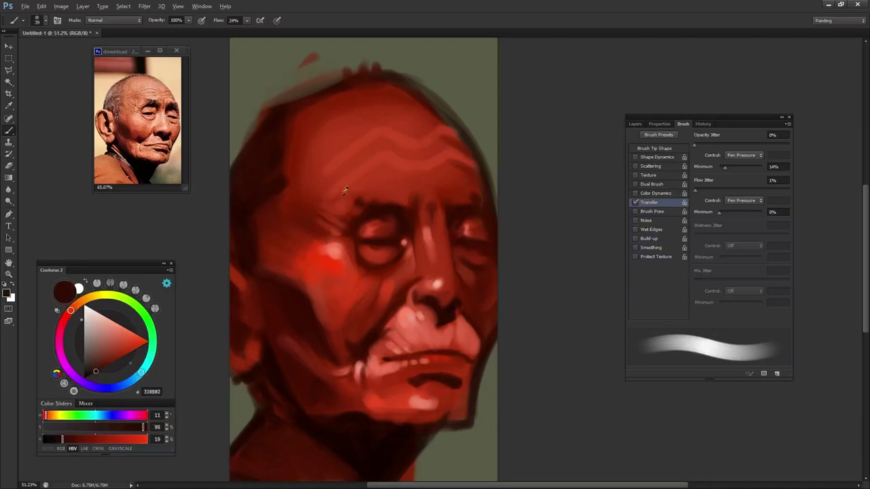
{"action": "left_click", "coordinate": [334, 220], "text": "alt"}
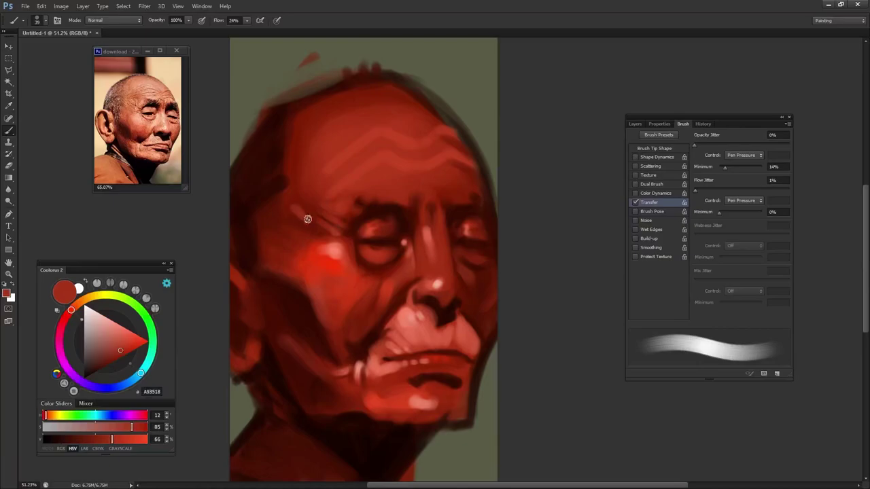
{"action": "left_click", "coordinate": [304, 204], "text": "alt"}
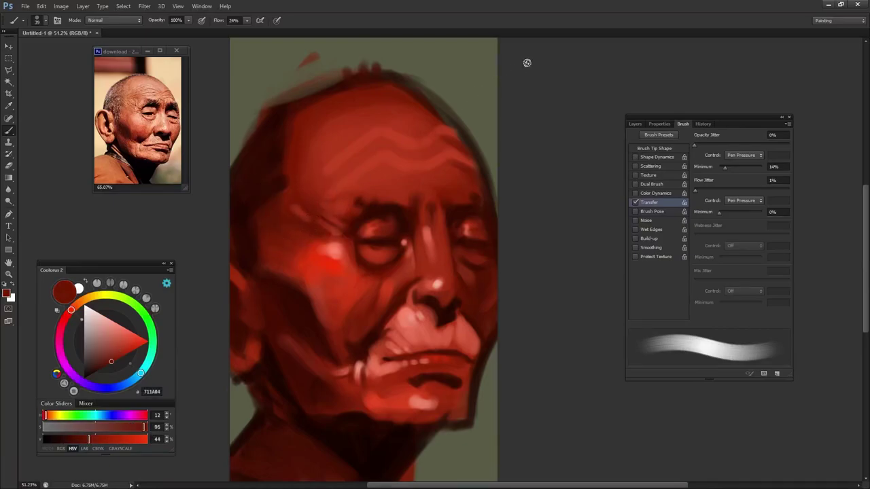
{"action": "left_click", "coordinate": [314, 211], "text": "alt"}
{"action": "left_click", "coordinate": [298, 194], "text": "alt"}
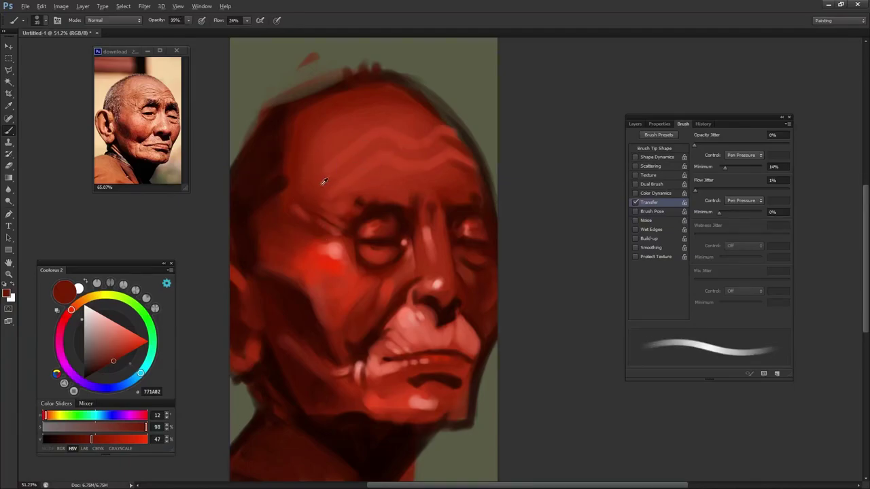
{"action": "key", "text": "bracketright"}
{"action": "key", "text": "bracketright"}
{"action": "key", "text": "bracketright"}
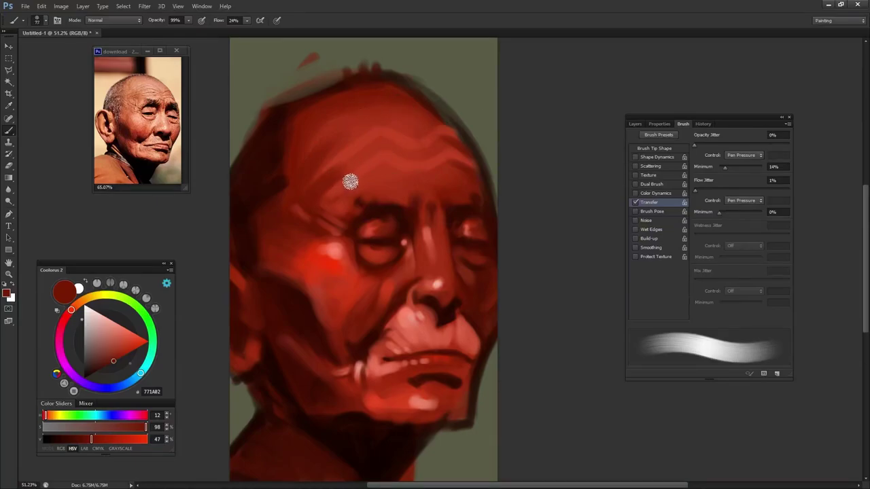
{"action": "key", "text": "0"}
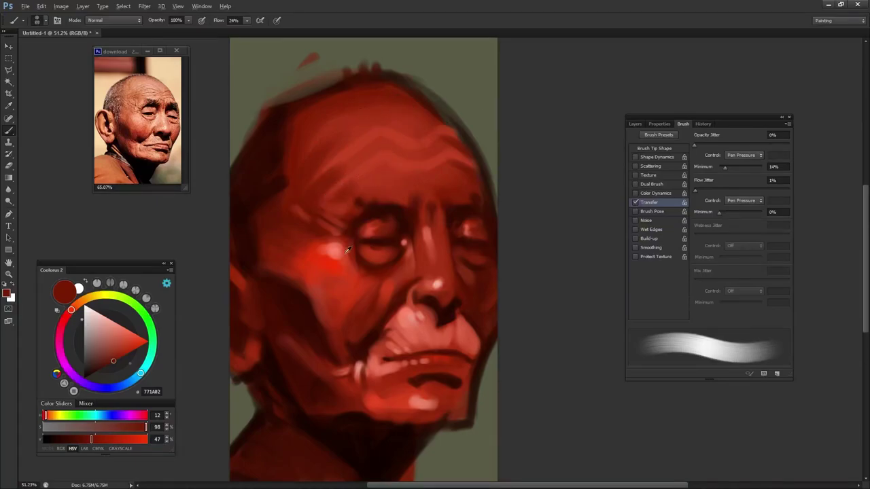
{"action": "left_click", "coordinate": [333, 245], "text": "alt"}
{"action": "key", "text": "9"}
{"action": "key", "text": "9"}
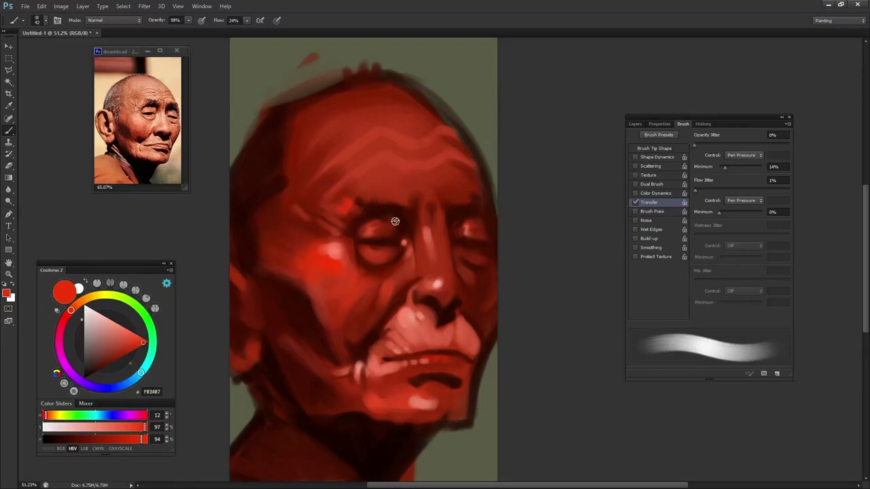
Step: Streak pale salmon wrinkle highlights across the forehead and tone them down with deeper red
{"action": "left_click", "coordinate": [427, 235], "text": "alt"}
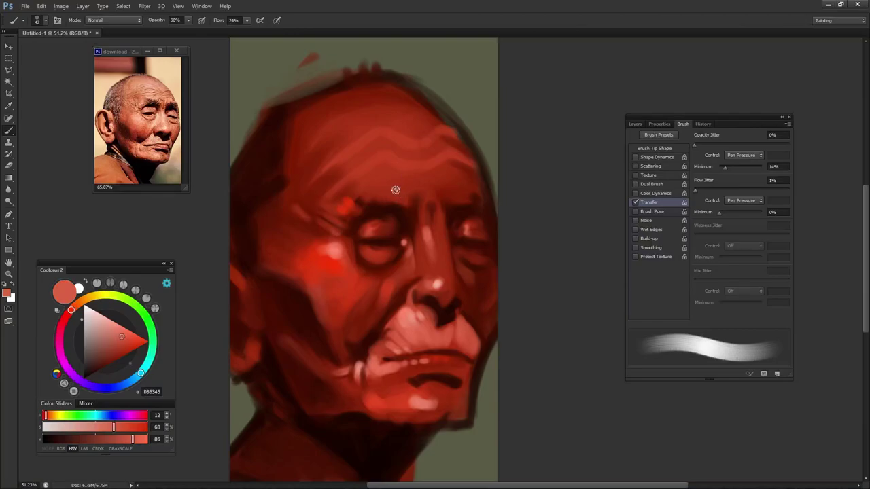
{"action": "left_click", "coordinate": [413, 192], "text": "alt"}
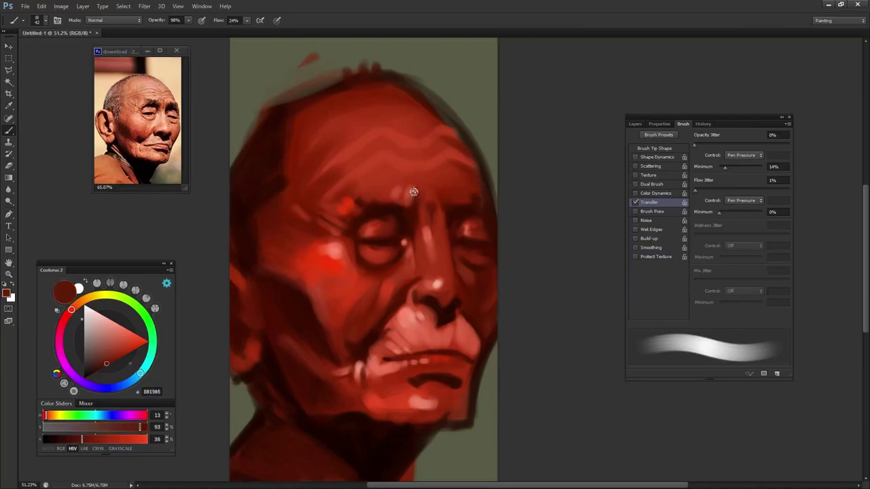
{"action": "key", "text": "bracketleft"}
{"action": "key", "text": "bracketleft"}
{"action": "left_click", "coordinate": [404, 189], "text": "alt"}
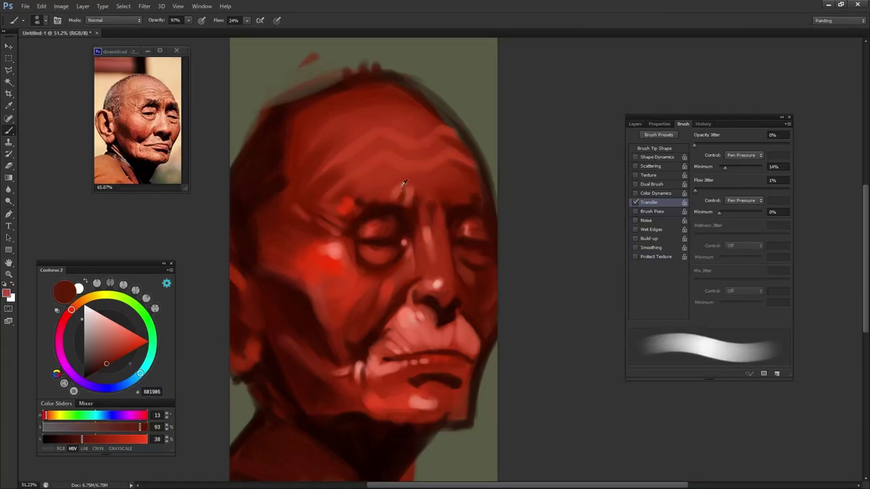
{"action": "key", "text": "3"}
{"action": "key", "text": "7"}
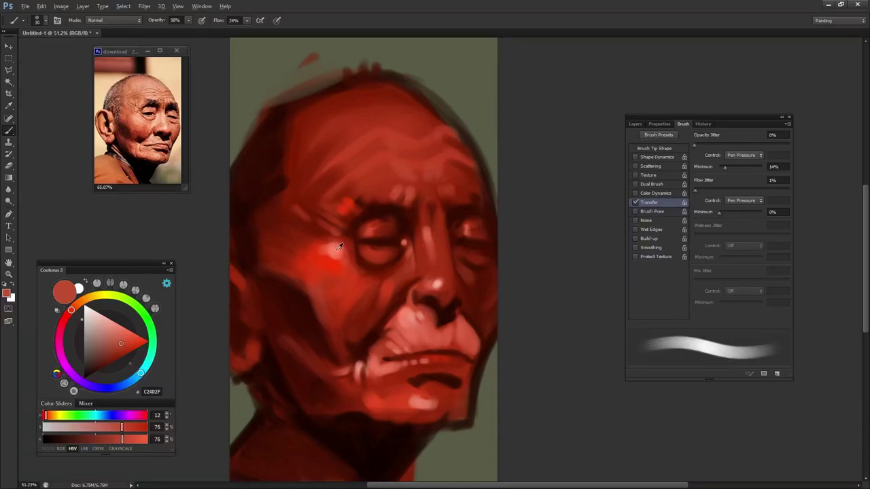
{"action": "mouse_move", "coordinate": [436, 179]}
{"action": "left_mouse_down"}
{"action": "mouse_move", "coordinate": [387, 120]}
{"action": "mouse_move", "coordinate": [390, 134]}
{"action": "left_mouse_up"}
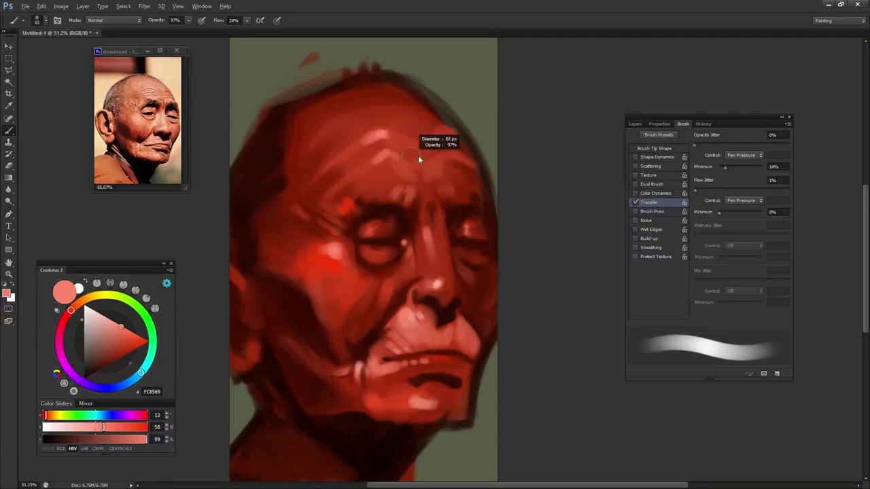
{"action": "left_click", "coordinate": [393, 132], "text": "alt"}
{"action": "mouse_move", "coordinate": [374, 136]}
{"action": "left_mouse_down"}
{"action": "mouse_move", "coordinate": [401, 148]}
{"action": "mouse_move", "coordinate": [391, 135]}
{"action": "left_mouse_up"}
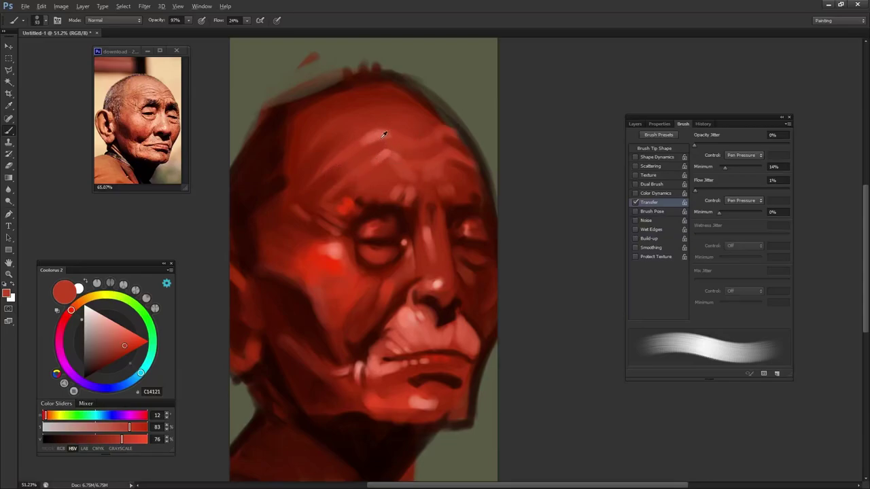
Step: Darken the upper-right edge of the head with very dark brown at about 26 px
{"action": "left_click", "coordinate": [272, 138], "text": "alt"}
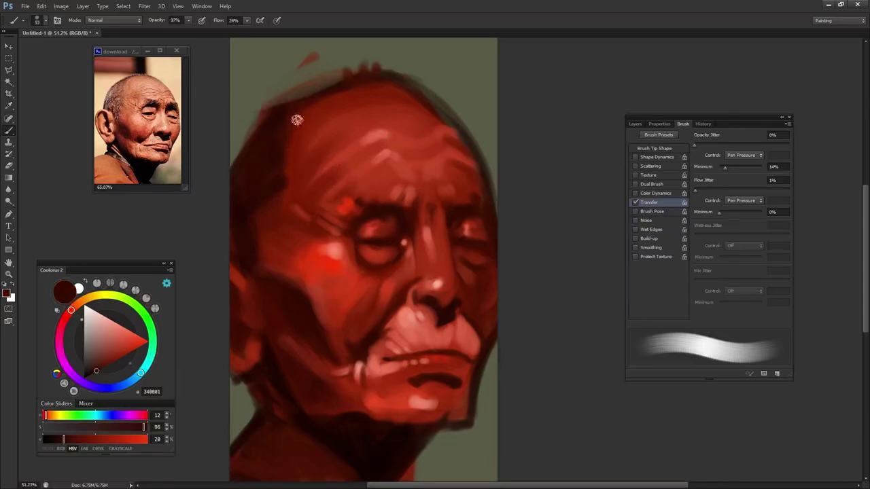
{"action": "left_click_drag", "start_coordinate": [313, 130], "coordinate": [312, 129]}
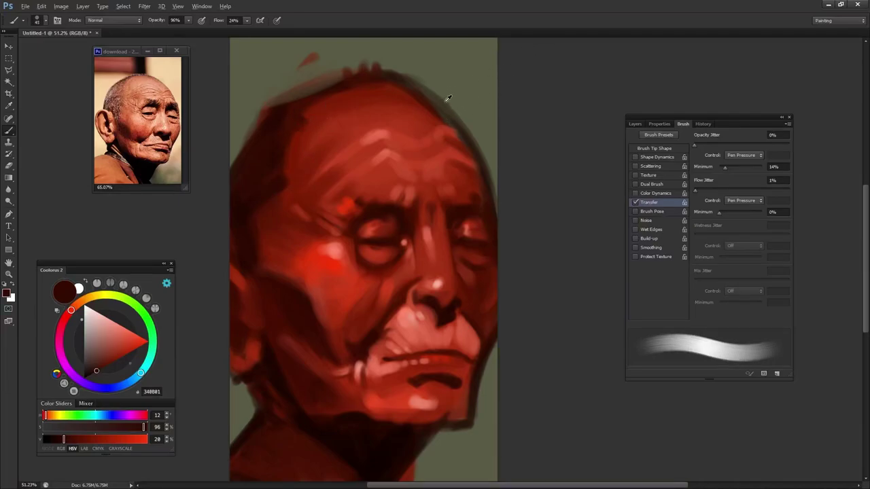
{"action": "key", "text": "bracketleft"}
{"action": "left_click_drag", "start_coordinate": [416, 93], "coordinate": [469, 134]}
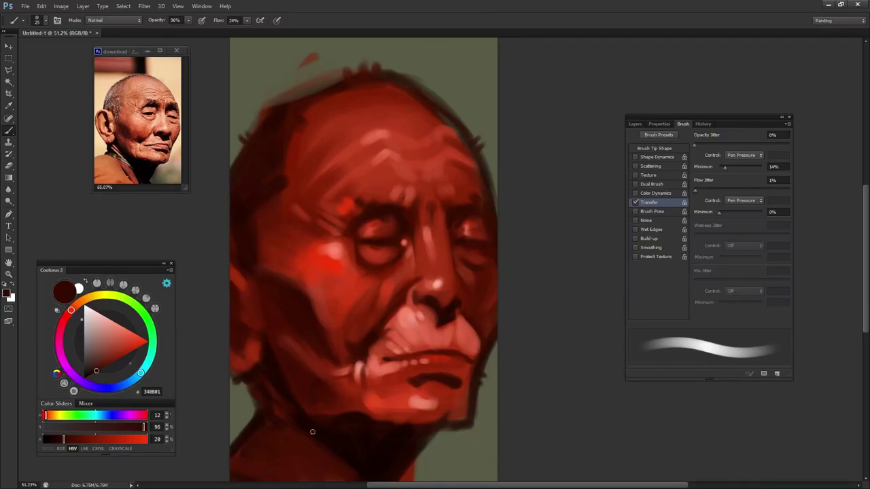
Step: Sample deeper and near-black reds and darken the shadow on the neck below the jaw
{"action": "left_click", "coordinate": [329, 370], "text": "alt"}
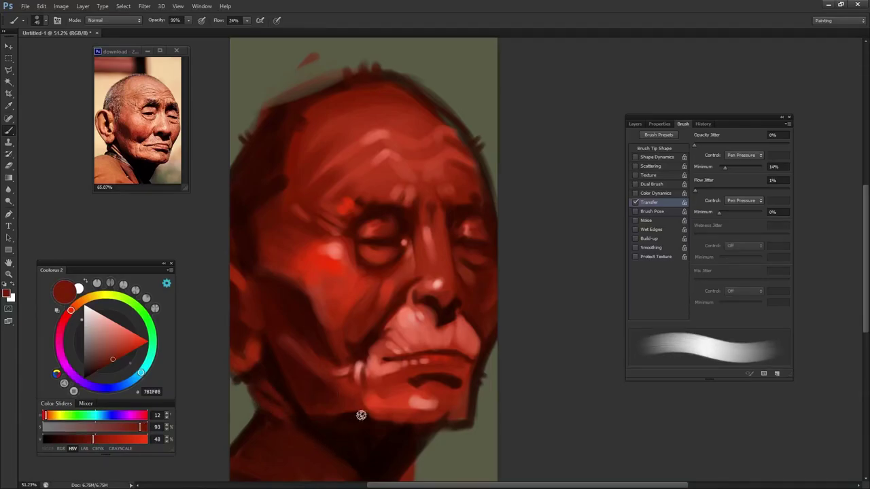
{"action": "left_click", "coordinate": [336, 440], "text": "alt"}
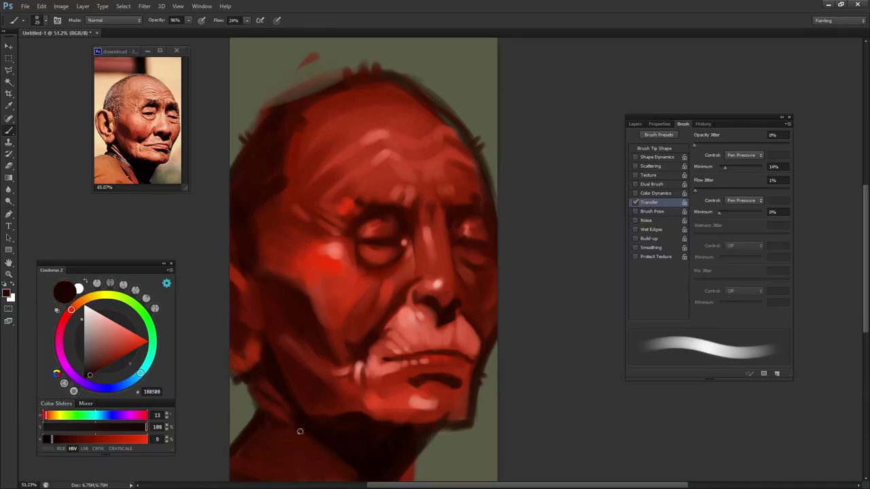
{"action": "left_click_drag", "start_coordinate": [269, 437], "coordinate": [361, 476]}
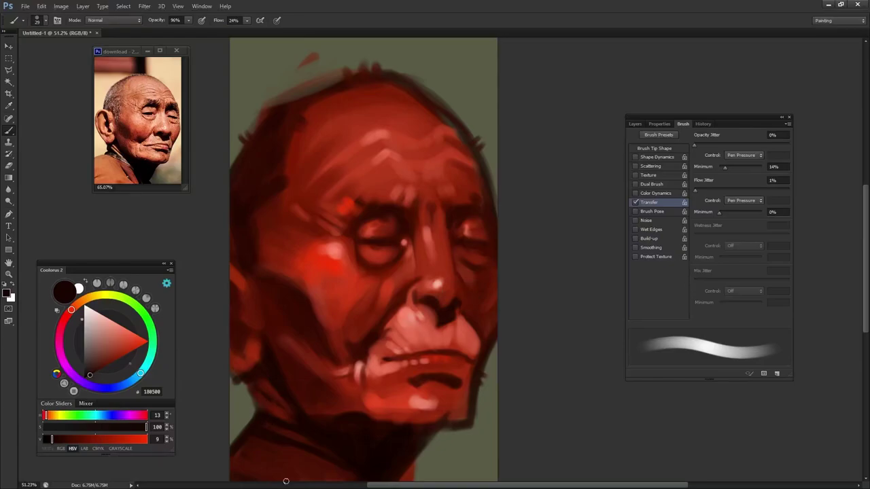
Step: Sample skin, dark red and olive-grey tones, set brush opacity to 96%, and enlarge the brush
{"action": "left_click", "coordinate": [122, 178], "text": "alt"}
{"action": "left_click", "coordinate": [256, 453], "text": "alt"}
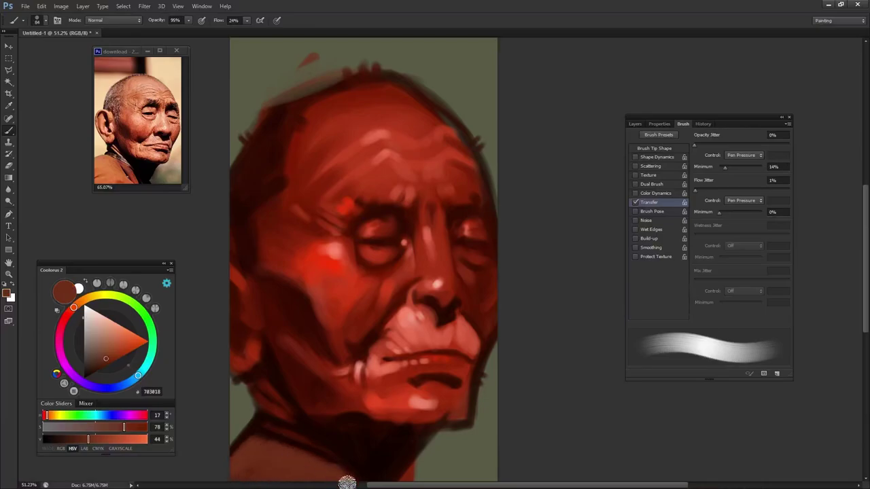
{"action": "left_click_drag", "start_coordinate": [423, 466], "coordinate": [421, 471]}
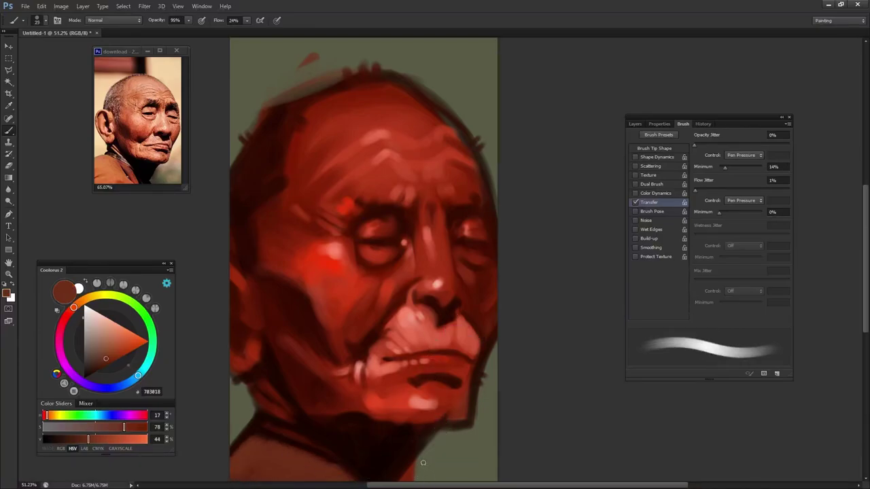
{"action": "left_click", "coordinate": [416, 442], "text": "alt"}
{"action": "left_click", "coordinate": [407, 463], "text": "alt"}
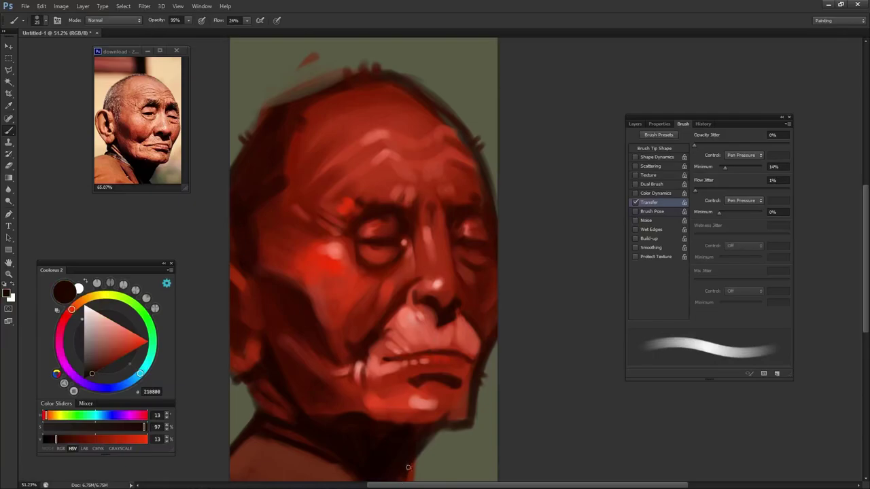
{"action": "left_click", "coordinate": [436, 440], "text": "alt"}
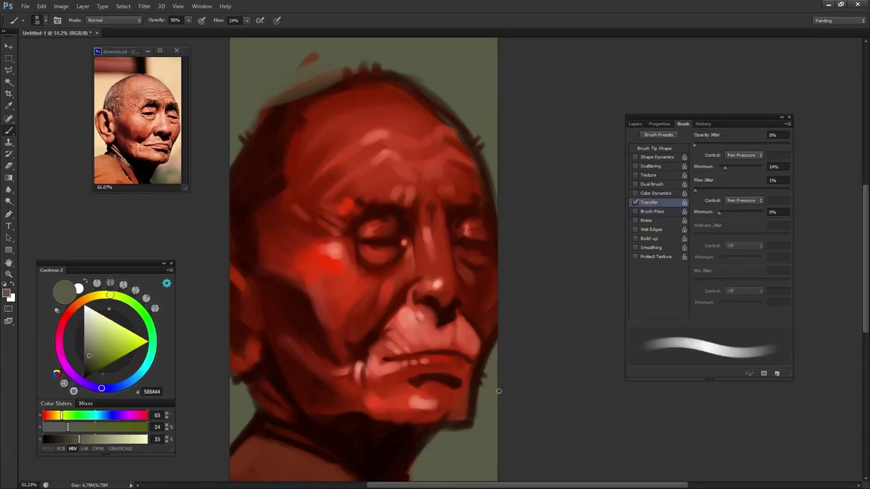
{"action": "left_click_drag", "start_coordinate": [347, 52], "coordinate": [348, 53]}
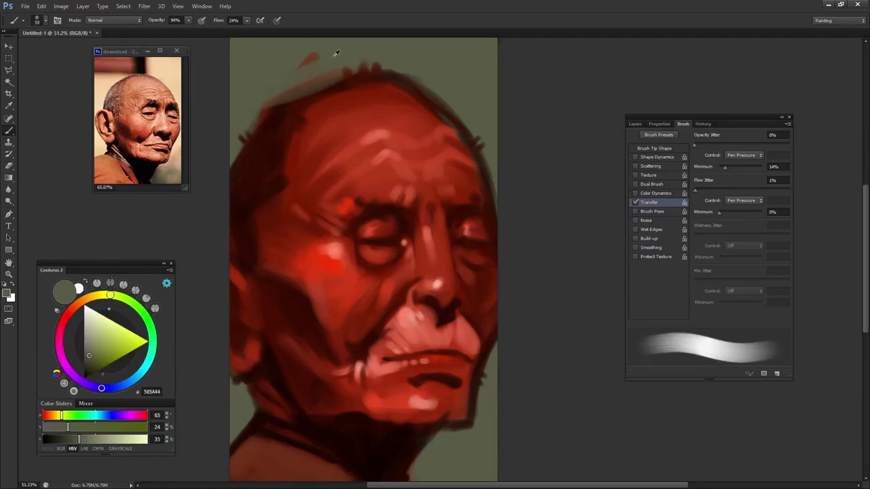
Step: Sample light peach from the reference and paint it along the left and top-left head edges
{"action": "left_click", "coordinate": [179, 67], "text": "alt"}
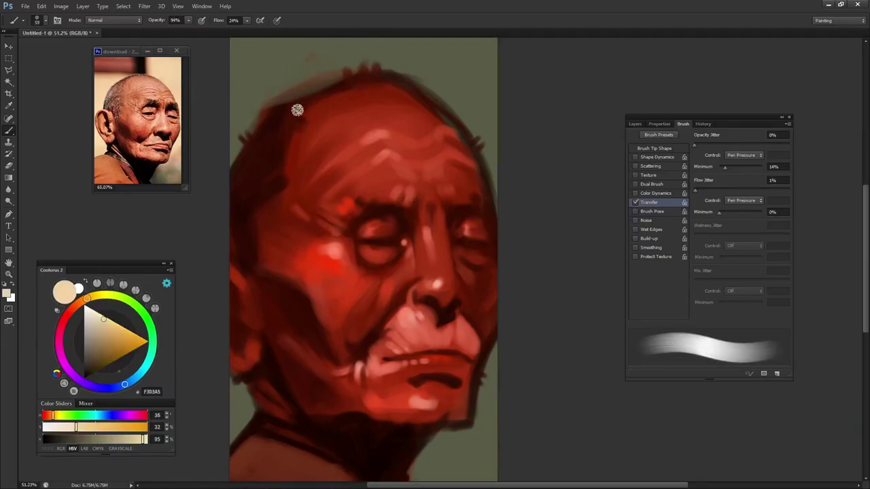
{"action": "mouse_move", "coordinate": [246, 144]}
{"action": "left_mouse_down"}
{"action": "mouse_move", "coordinate": [238, 161]}
{"action": "mouse_move", "coordinate": [231, 155]}
{"action": "left_mouse_up"}
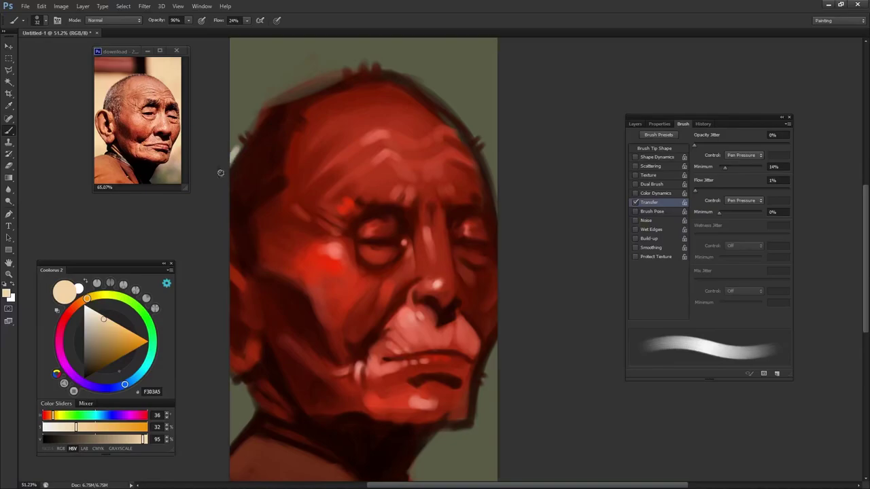
{"action": "mouse_move", "coordinate": [231, 163]}
{"action": "left_mouse_down"}
{"action": "mouse_move", "coordinate": [285, 86]}
{"action": "mouse_move", "coordinate": [344, 75]}
{"action": "left_mouse_up"}
{"action": "left_click_drag", "start_coordinate": [272, 103], "coordinate": [340, 78]}
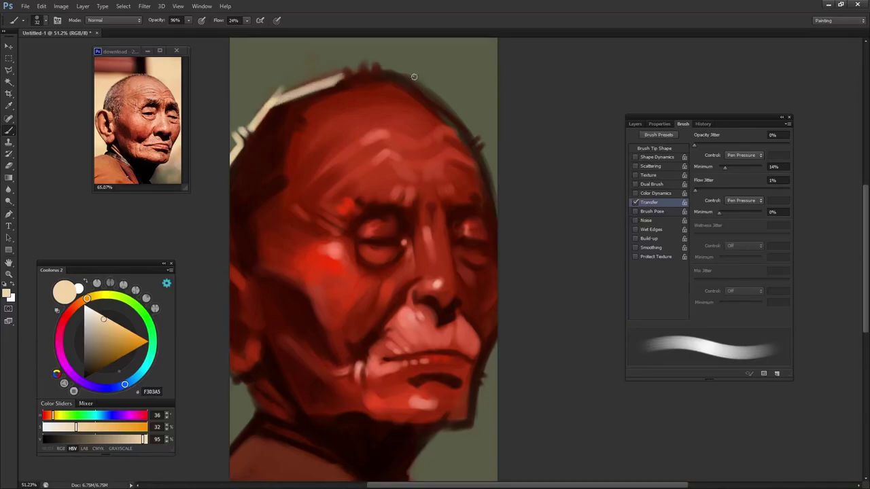
Step: Paint peach down the upper-right and right head edges, then over the upper-left background
{"action": "left_click_drag", "start_coordinate": [414, 77], "coordinate": [472, 129]}
{"action": "mouse_move", "coordinate": [440, 92]}
{"action": "left_mouse_down"}
{"action": "mouse_move", "coordinate": [474, 133]}
{"action": "mouse_move", "coordinate": [496, 193]}
{"action": "left_mouse_up"}
{"action": "left_click_drag", "start_coordinate": [488, 163], "coordinate": [501, 212]}
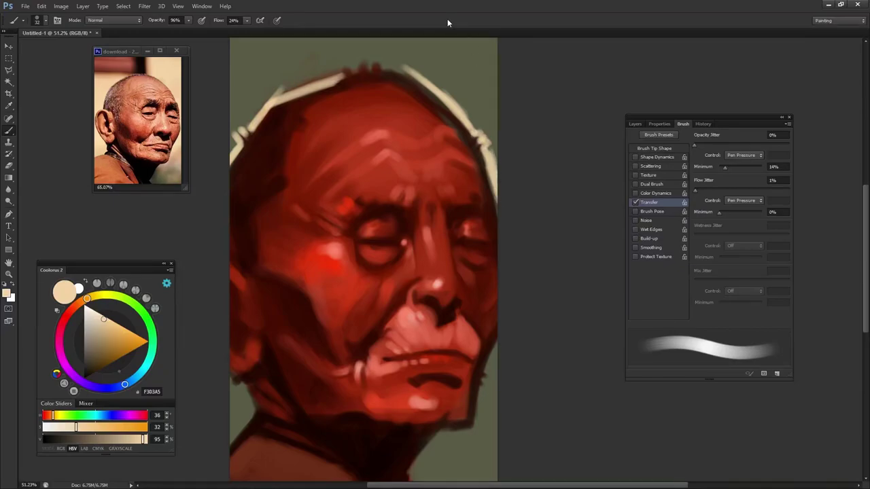
{"action": "mouse_move", "coordinate": [345, 78]}
{"action": "left_mouse_down"}
{"action": "mouse_move", "coordinate": [339, 66]}
{"action": "mouse_move", "coordinate": [372, 59]}
{"action": "mouse_move", "coordinate": [416, 68]}
{"action": "left_mouse_up"}
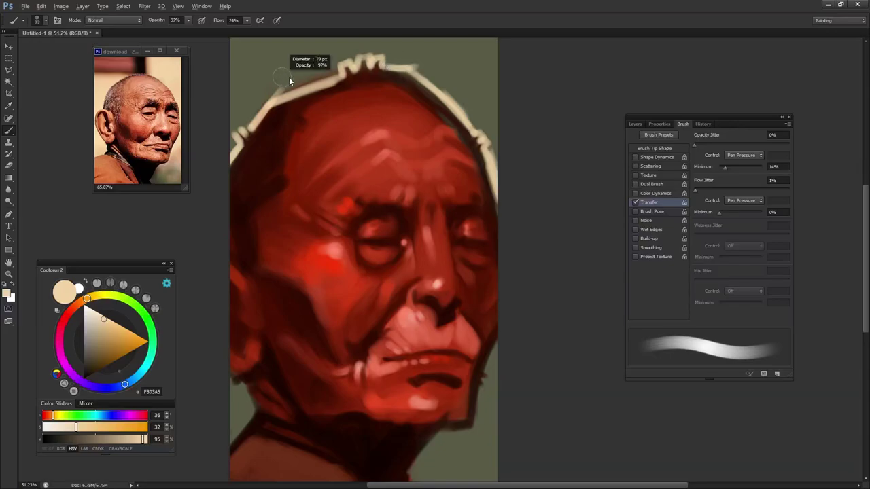
{"action": "mouse_move", "coordinate": [243, 108]}
{"action": "left_mouse_down"}
{"action": "mouse_move", "coordinate": [298, 60]}
{"action": "mouse_move", "coordinate": [224, 136]}
{"action": "mouse_move", "coordinate": [220, 113]}
{"action": "mouse_move", "coordinate": [238, 47]}
{"action": "mouse_move", "coordinate": [272, 41]}
{"action": "mouse_move", "coordinate": [239, 101]}
{"action": "mouse_move", "coordinate": [313, 42]}
{"action": "left_mouse_up"}
{"action": "left_click_drag", "start_coordinate": [285, 72], "coordinate": [340, 40]}
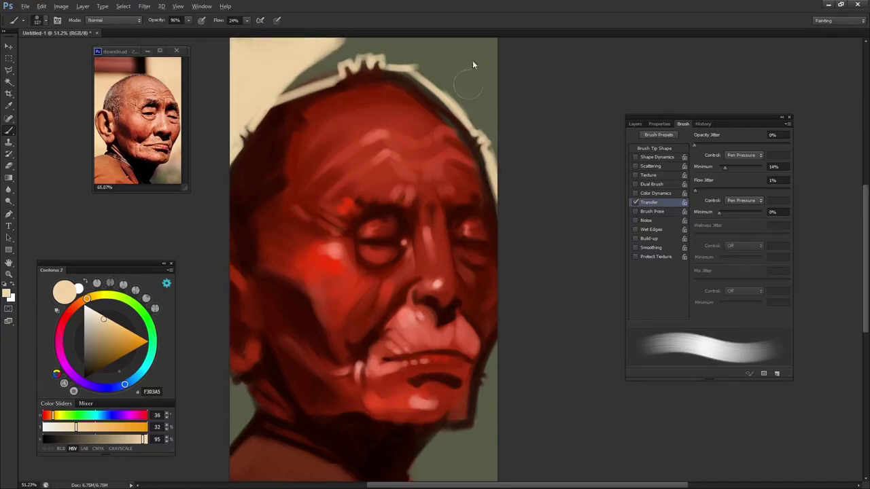
Step: Fill the top-right background with cream and resize the brush to 76 px
{"action": "mouse_move", "coordinate": [469, 87]}
{"action": "left_mouse_down"}
{"action": "mouse_move", "coordinate": [501, 111]}
{"action": "mouse_move", "coordinate": [462, 68]}
{"action": "mouse_move", "coordinate": [422, 55]}
{"action": "mouse_move", "coordinate": [453, 85]}
{"action": "left_mouse_up"}
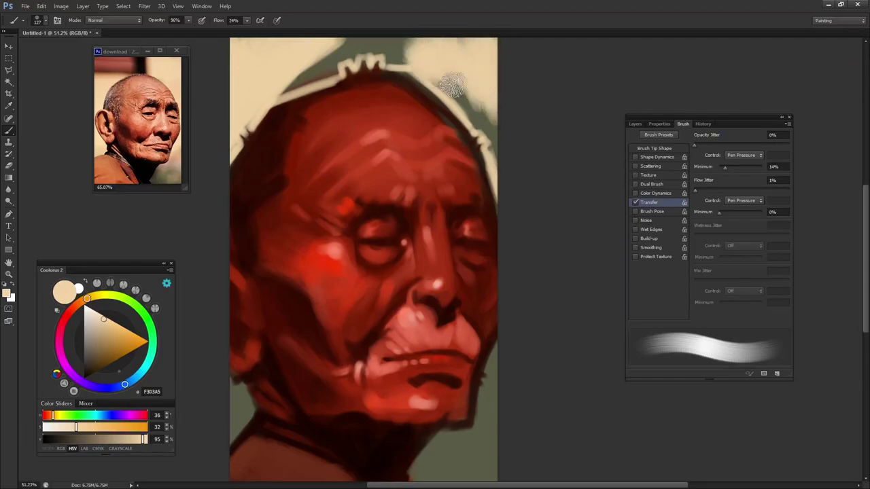
{"action": "right_click", "coordinate": [499, 150]}
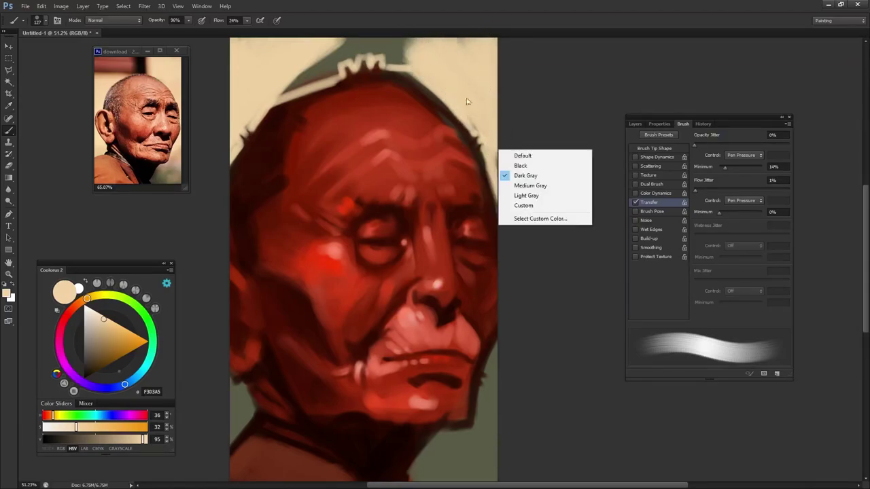
{"action": "right_click", "coordinate": [469, 95]}
{"action": "key", "text": "Escape"}
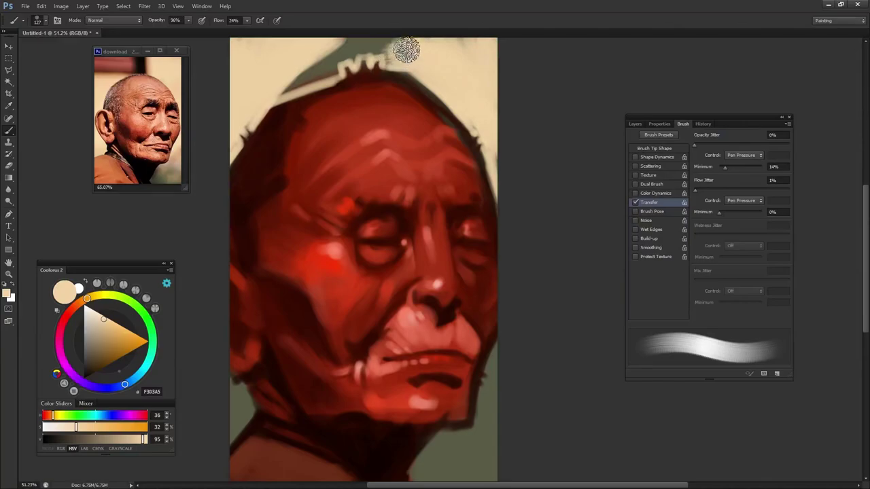
{"action": "right_click", "coordinate": [415, 52], "text": "alt"}
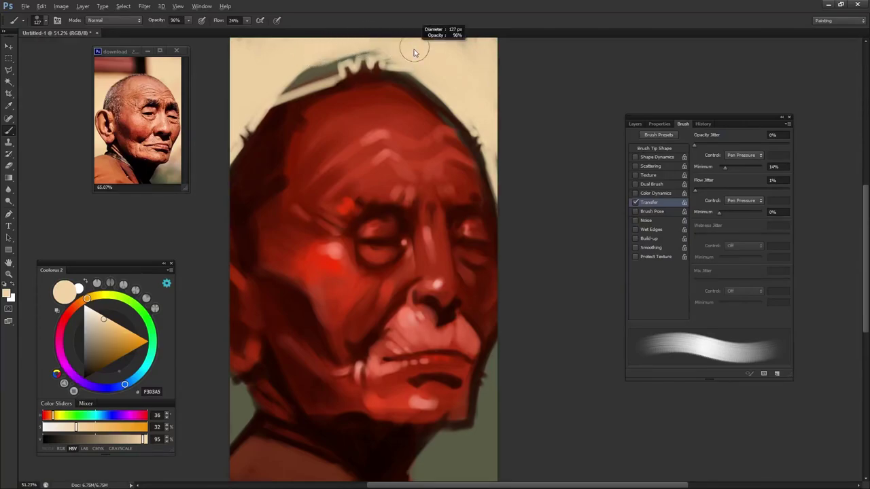
{"action": "mouse_move", "coordinate": [415, 52]}
{"action": "left_mouse_down"}
{"action": "mouse_move", "coordinate": [344, 52]}
{"action": "mouse_move", "coordinate": [333, 76]}
{"action": "mouse_move", "coordinate": [297, 74]}
{"action": "mouse_move", "coordinate": [316, 77]}
{"action": "mouse_move", "coordinate": [375, 47]}
{"action": "left_mouse_up"}
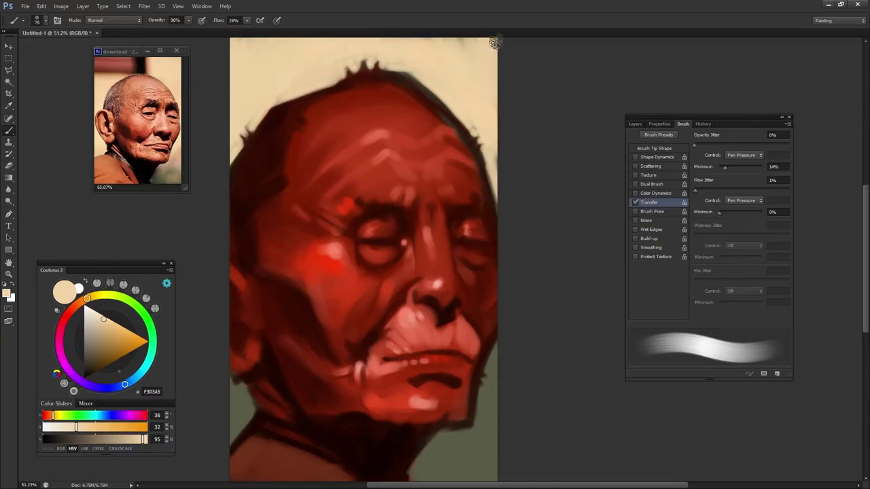
Step: Set the brush to 56 px at 99% opacity and paint cream down the right jaw edge
{"action": "right_click", "coordinate": [474, 420], "text": "alt"}
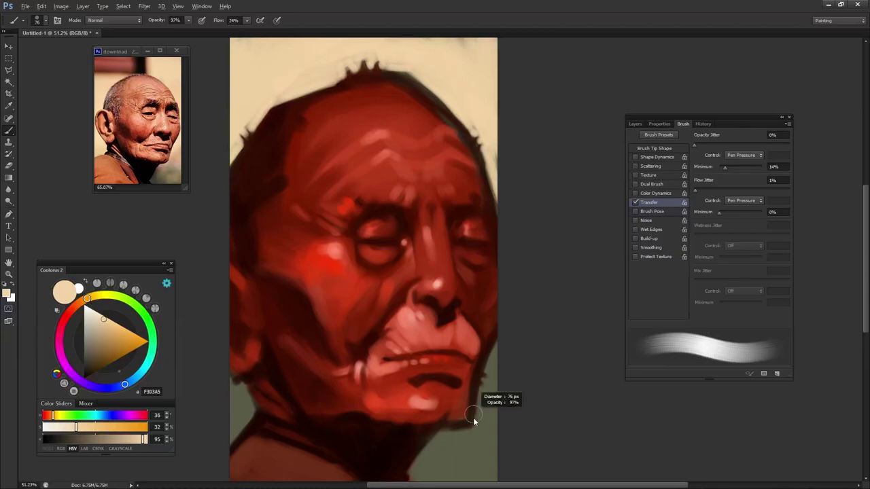
{"action": "right_click", "coordinate": [469, 410], "text": "alt"}
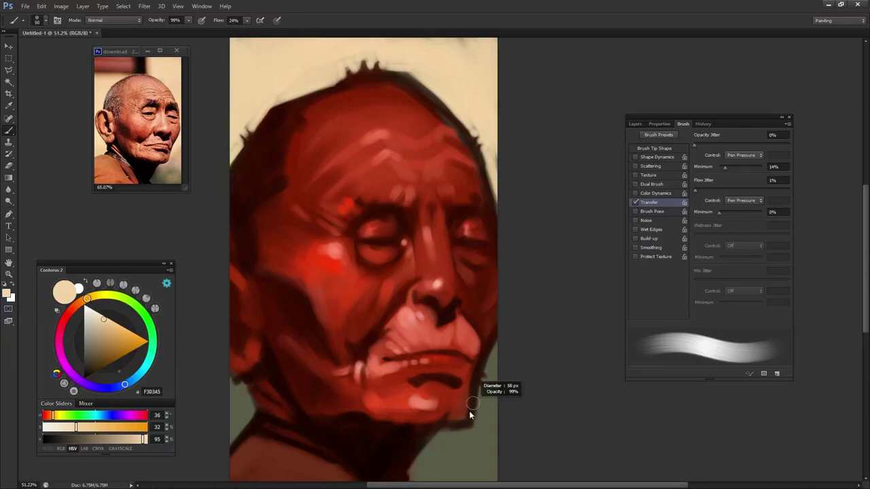
{"action": "mouse_move", "coordinate": [492, 370]}
{"action": "left_mouse_down"}
{"action": "mouse_move", "coordinate": [496, 351]}
{"action": "mouse_move", "coordinate": [486, 383]}
{"action": "mouse_move", "coordinate": [496, 386]}
{"action": "mouse_move", "coordinate": [482, 403]}
{"action": "mouse_move", "coordinate": [487, 421]}
{"action": "left_mouse_up"}
{"action": "left_click", "coordinate": [485, 421], "text": "alt"}
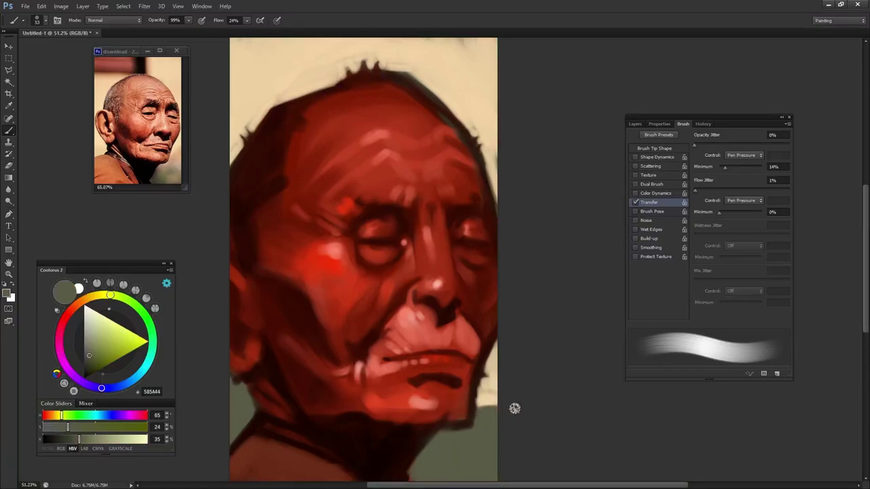
Step: Sample light beige and repaint the lower-left jaw edge, adjusting brush size and softness
{"action": "left_click", "coordinate": [492, 379], "text": "alt"}
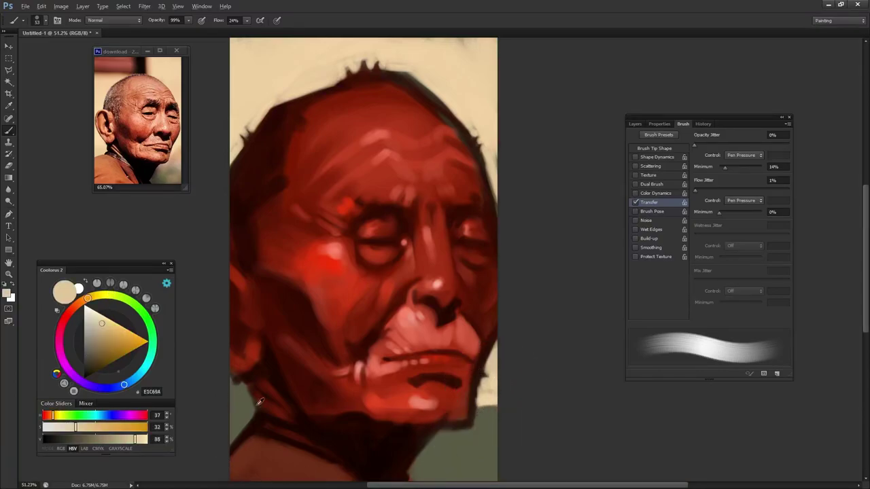
{"action": "left_click_drag", "start_coordinate": [293, 397], "coordinate": [238, 410]}
{"action": "key", "text": "bracketleft"}
{"action": "key", "text": "bracketleft"}
{"action": "key", "text": "bracketleft"}
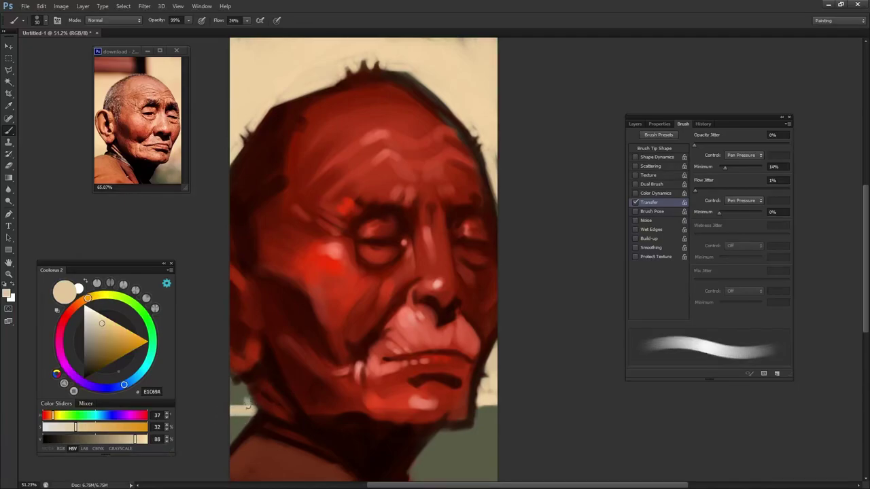
{"action": "mouse_move", "coordinate": [248, 404]}
{"action": "left_mouse_down"}
{"action": "mouse_move", "coordinate": [233, 401]}
{"action": "mouse_move", "coordinate": [237, 386]}
{"action": "left_mouse_up"}
{"action": "key", "text": "bracketright"}
{"action": "key", "text": "bracketright"}
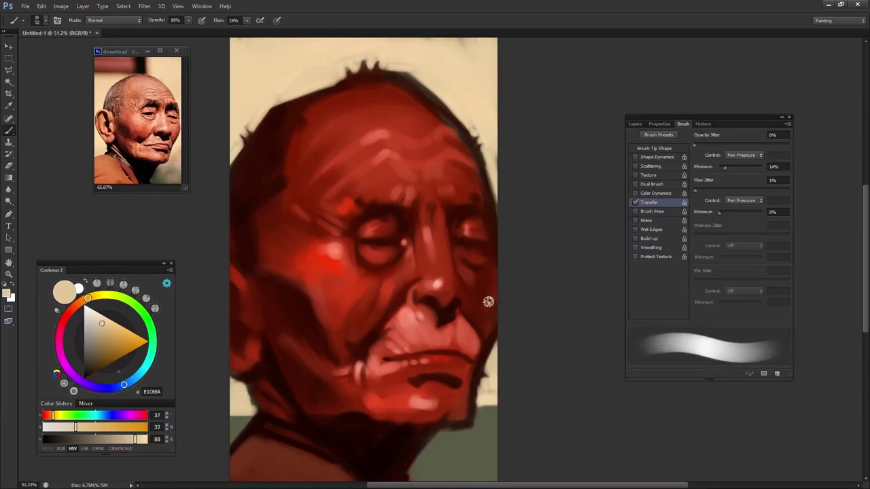
{"action": "key", "text": "shift+bracketleft"}
{"action": "key", "text": "shift+bracketleft"}
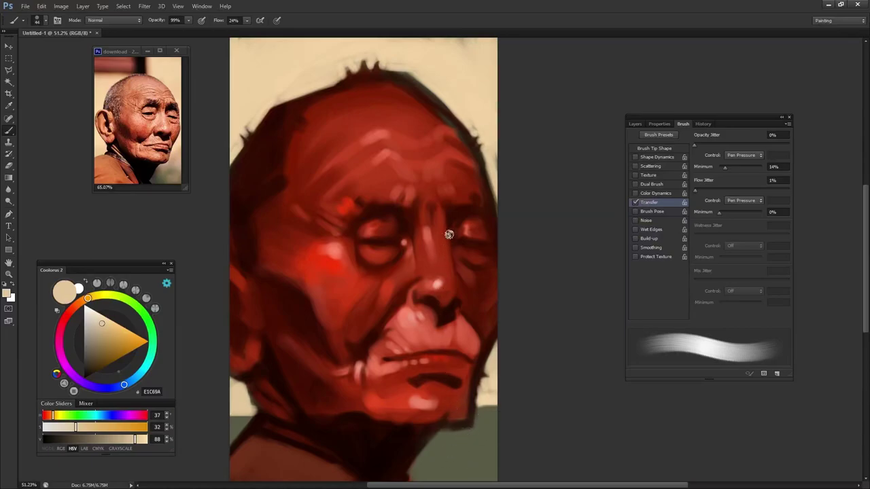
Step: Shrink the brush to 23 px and add salmon highlights over the right and left eyelids
{"action": "left_click", "coordinate": [372, 217], "text": "alt"}
{"action": "key", "text": "bracketleft"}
{"action": "key", "text": "bracketleft"}
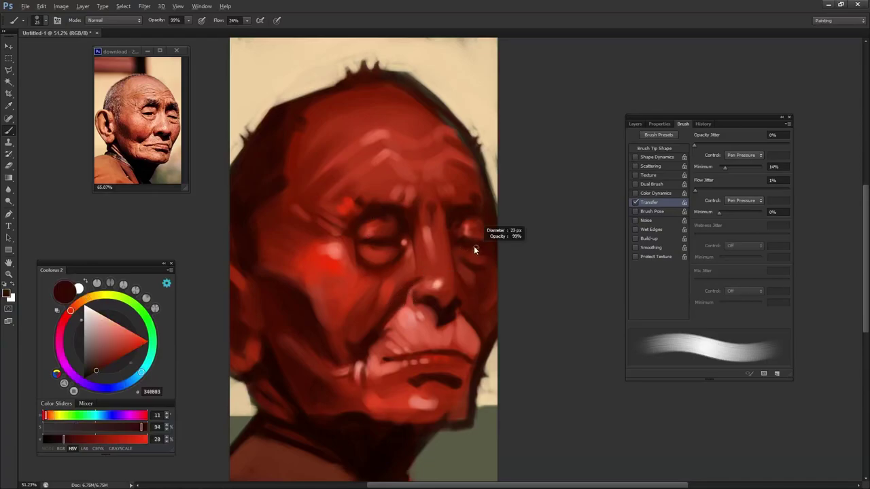
{"action": "left_click", "coordinate": [407, 238], "text": "alt"}
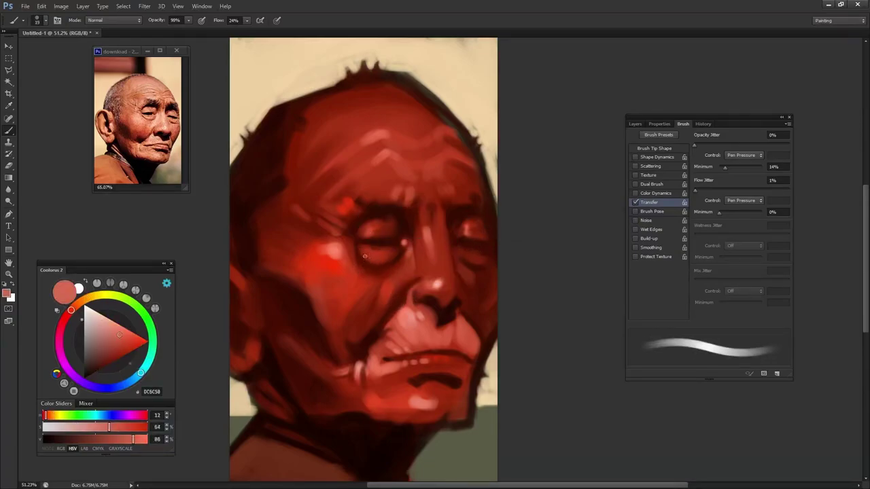
{"action": "left_click_drag", "start_coordinate": [466, 248], "coordinate": [486, 251]}
{"action": "left_click", "coordinate": [488, 254], "text": "alt"}
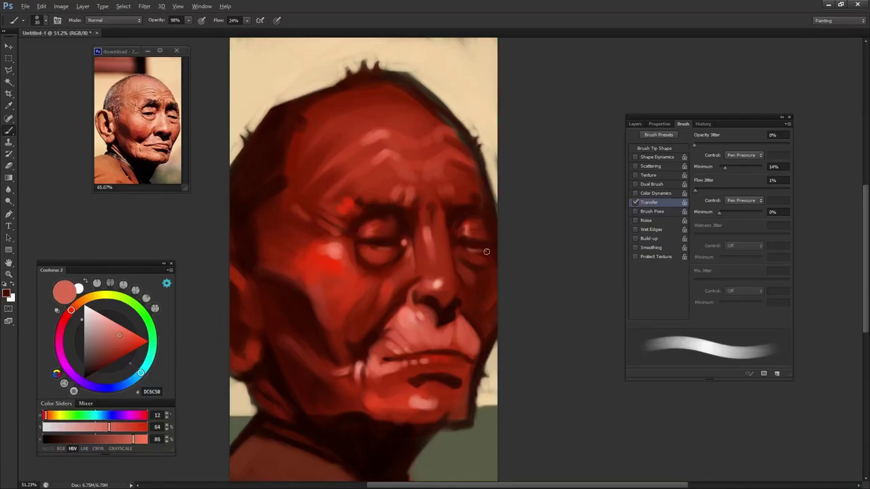
{"action": "left_click", "coordinate": [337, 247], "text": "alt"}
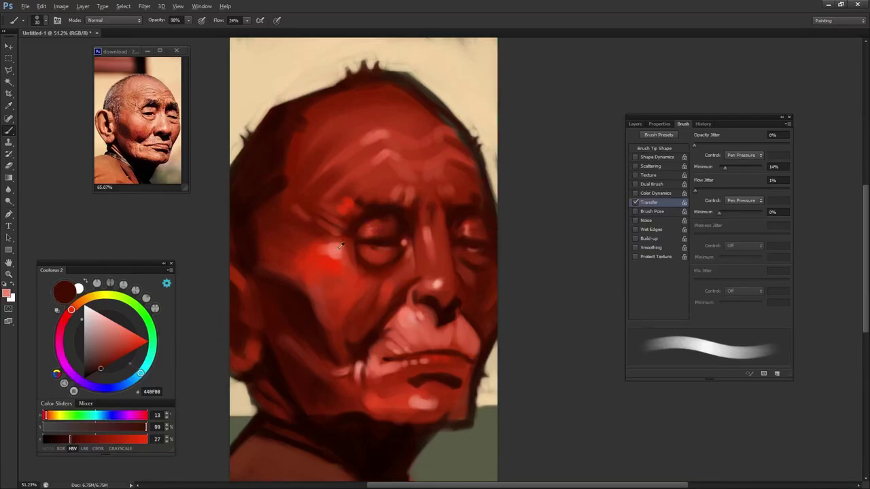
{"action": "left_click_drag", "start_coordinate": [376, 249], "coordinate": [386, 248]}
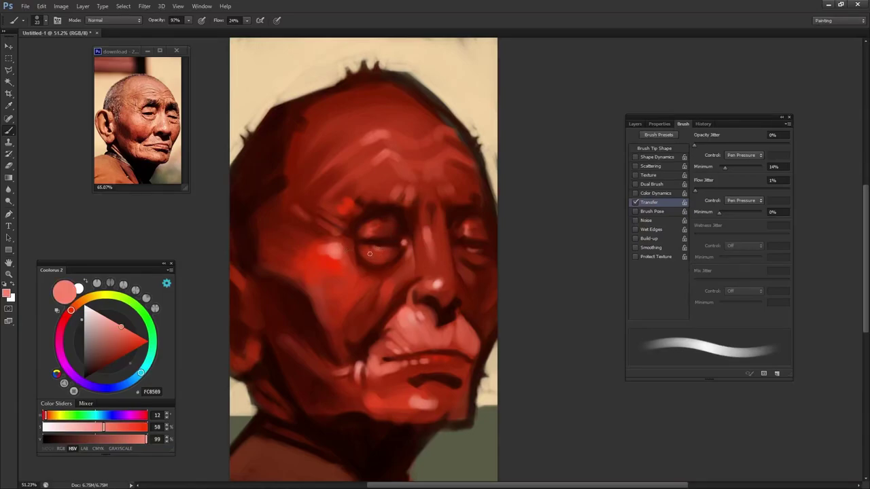